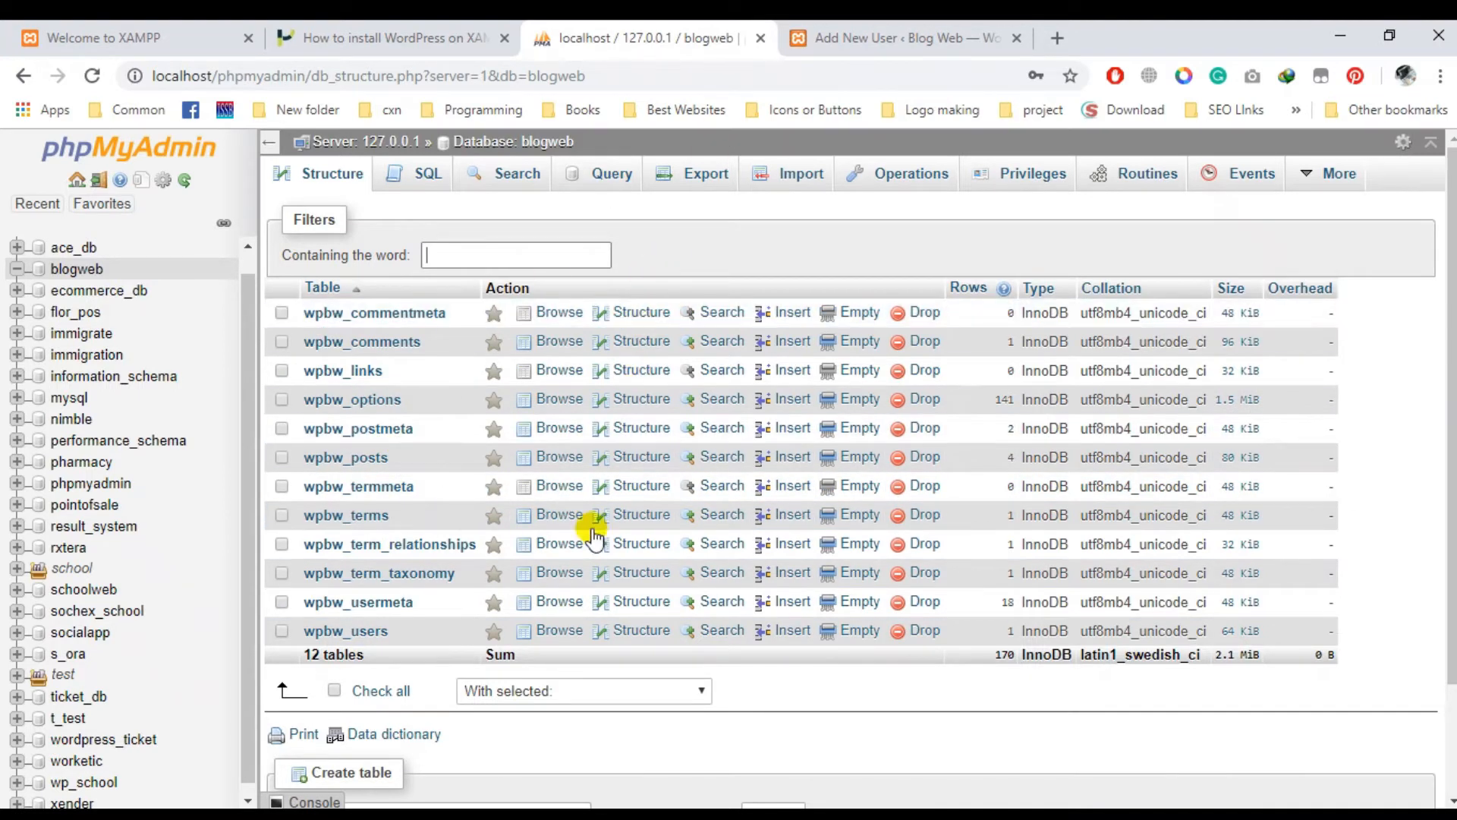
# - Browse the wpbw_users rows, comparing them with the Add New User page
pyautogui.click(363, 644)
pyautogui.click(858, 42)
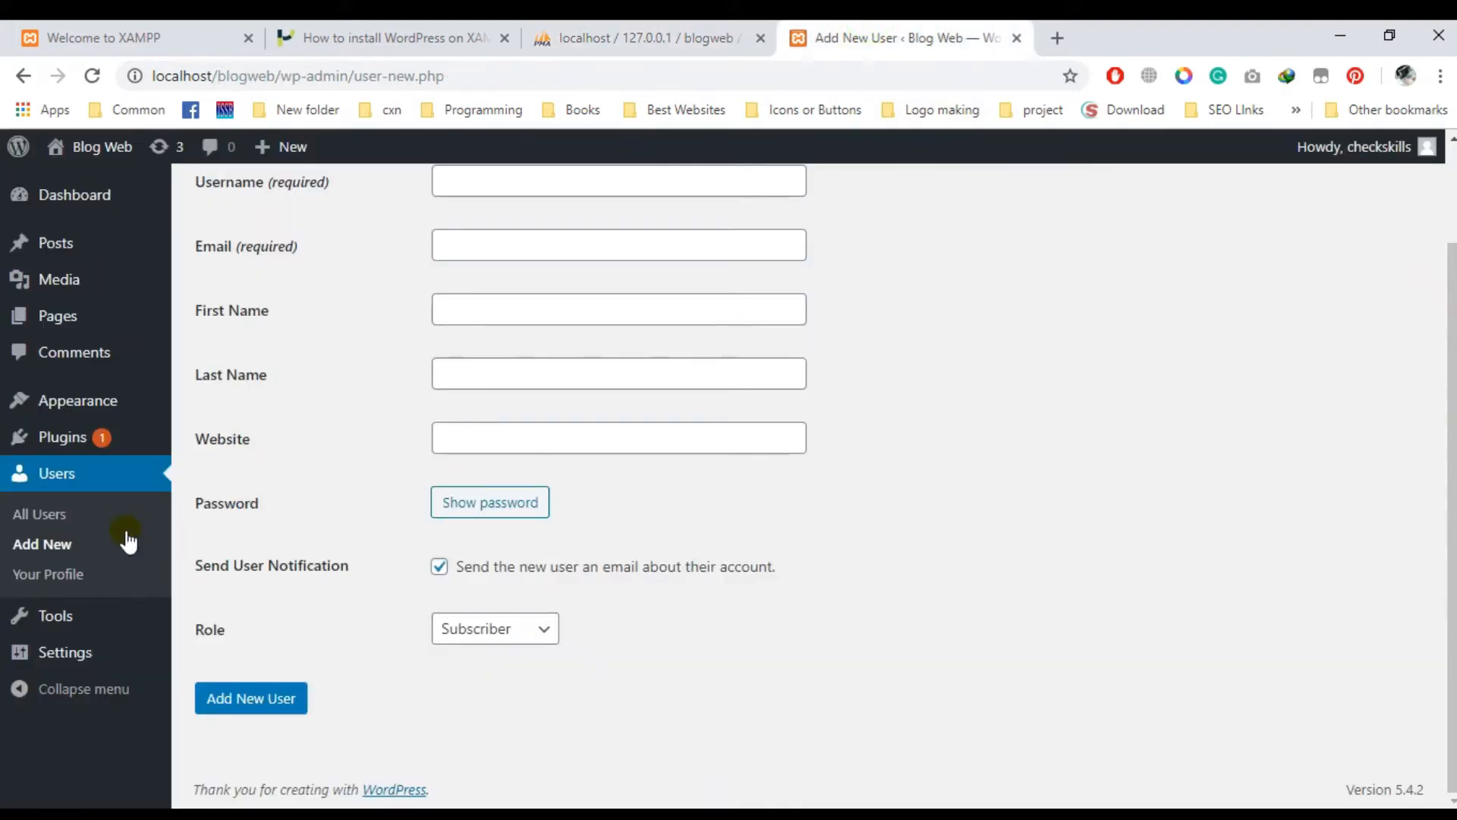
pyautogui.click(42, 544)
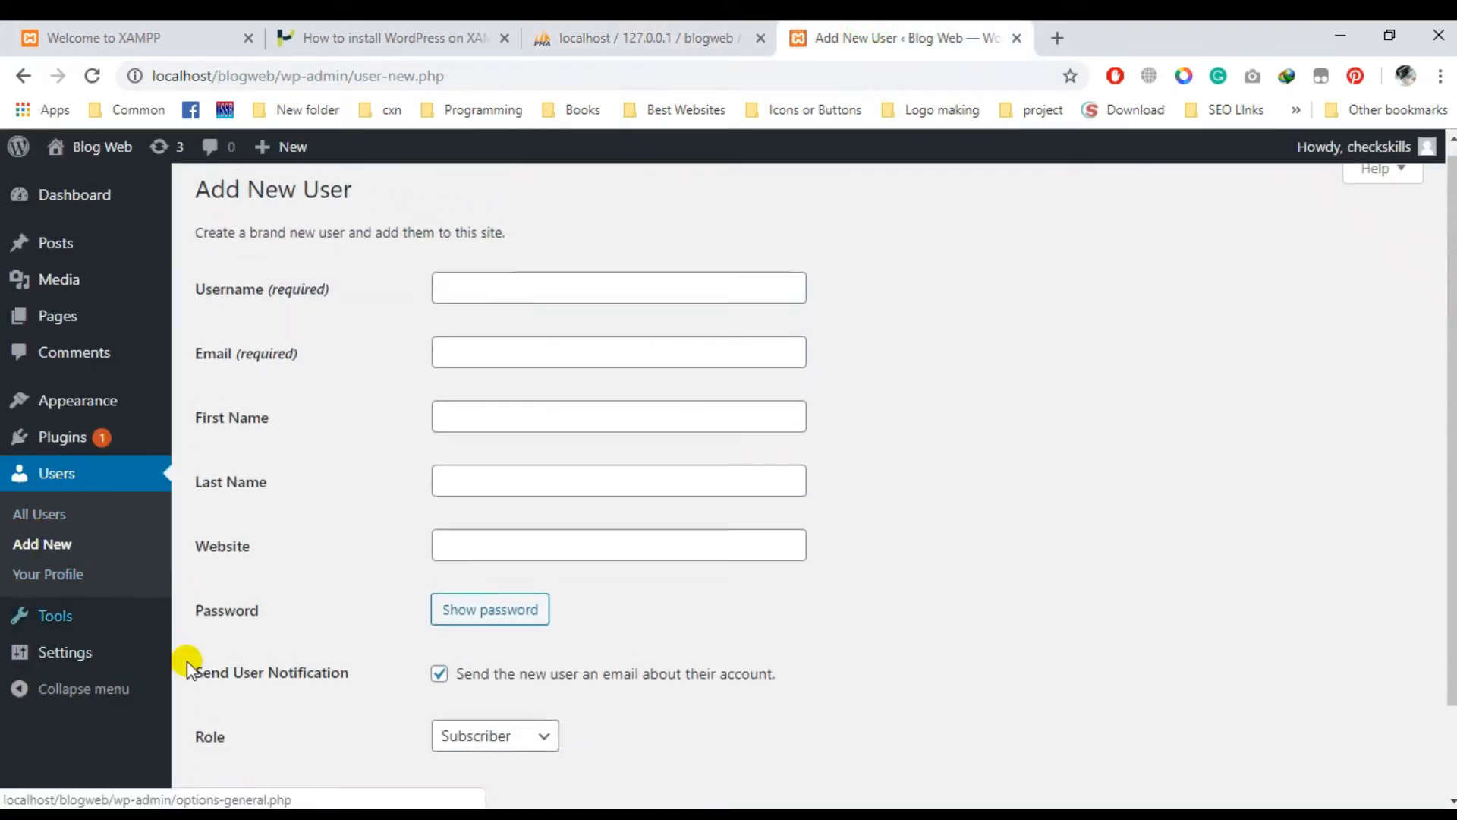
pyautogui.click(683, 34)
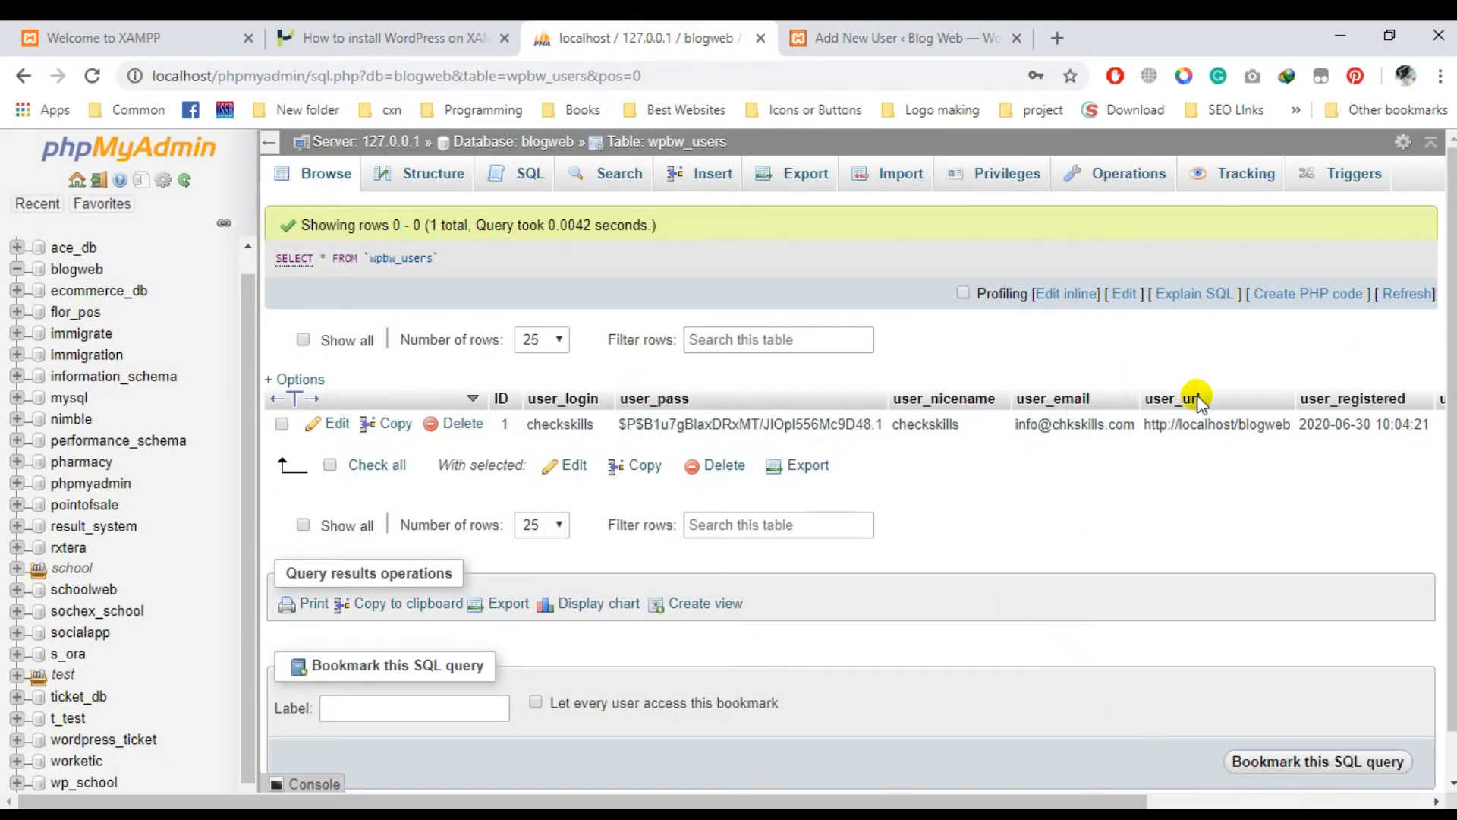
pyautogui.moveTo(986, 801); pyautogui.dragTo(742, 780)
pyautogui.click(856, 38)
pyautogui.click(637, 29)
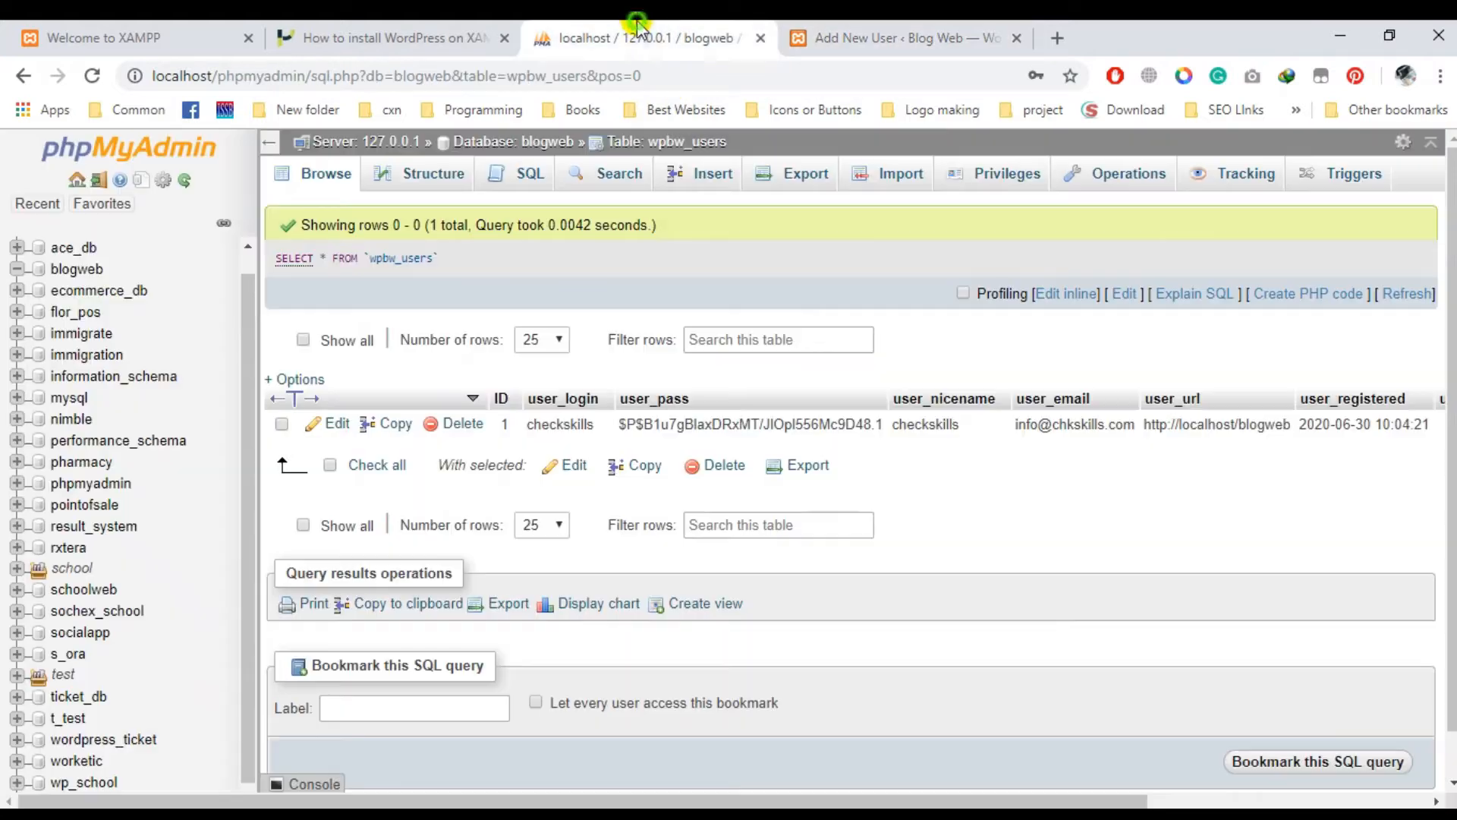
# - Inspect the existing user's stored password hash in user_pass, leaving it unchanged
pyautogui.doubleClick(698, 424)
pyautogui.click(1084, 488)
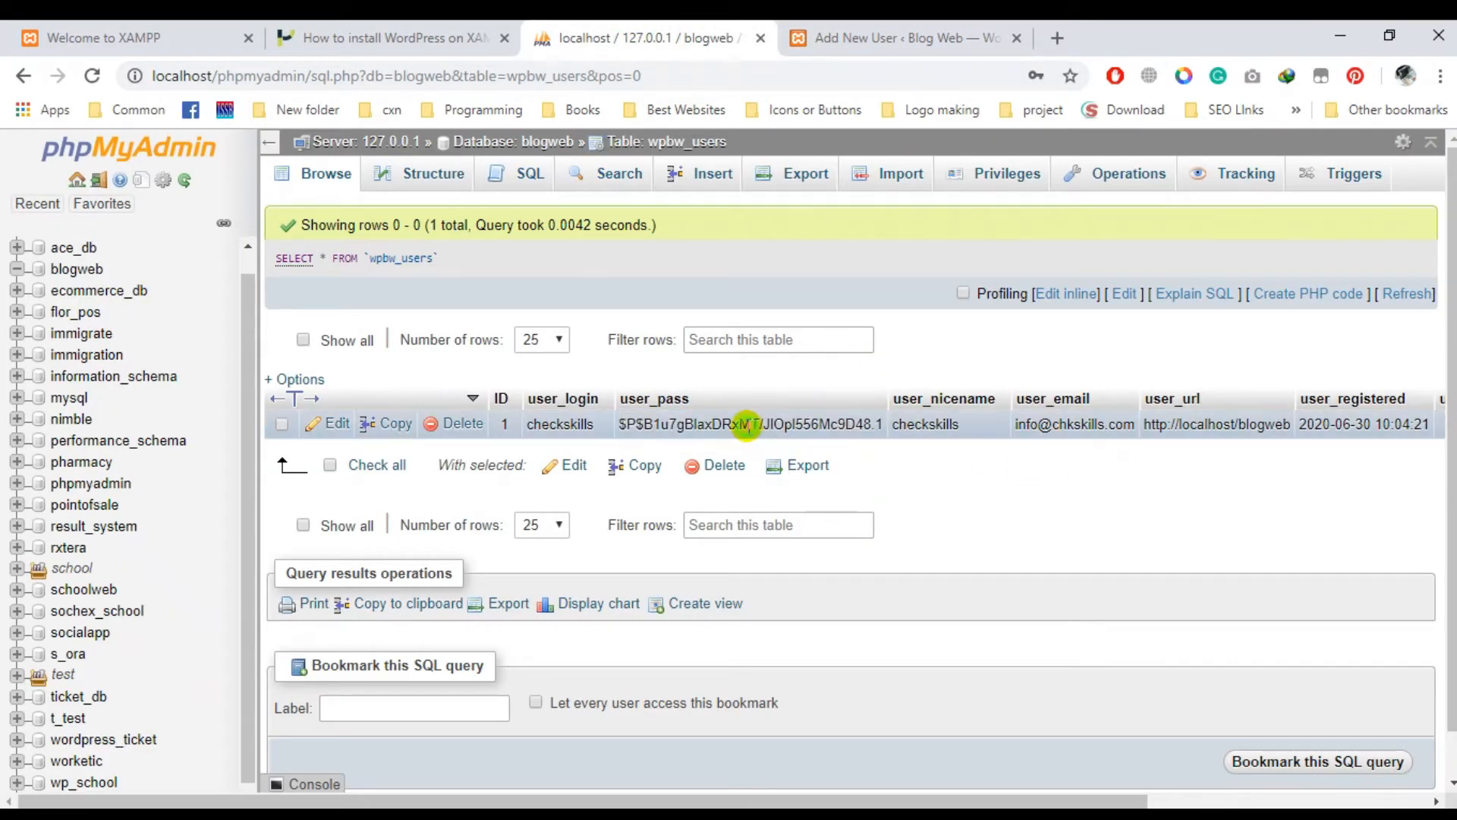
pyautogui.doubleClick(747, 425)
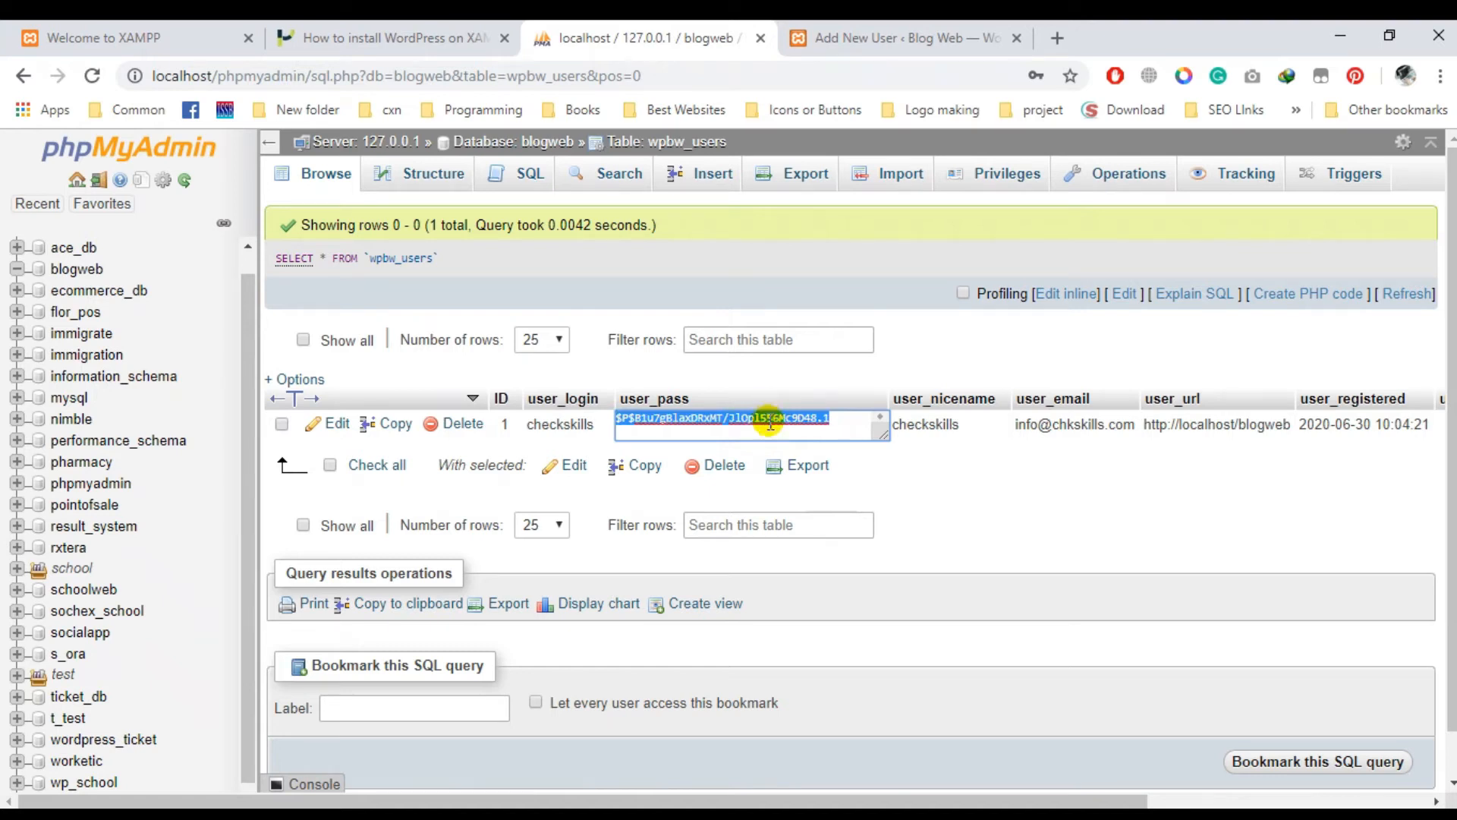
pyautogui.click(979, 525)
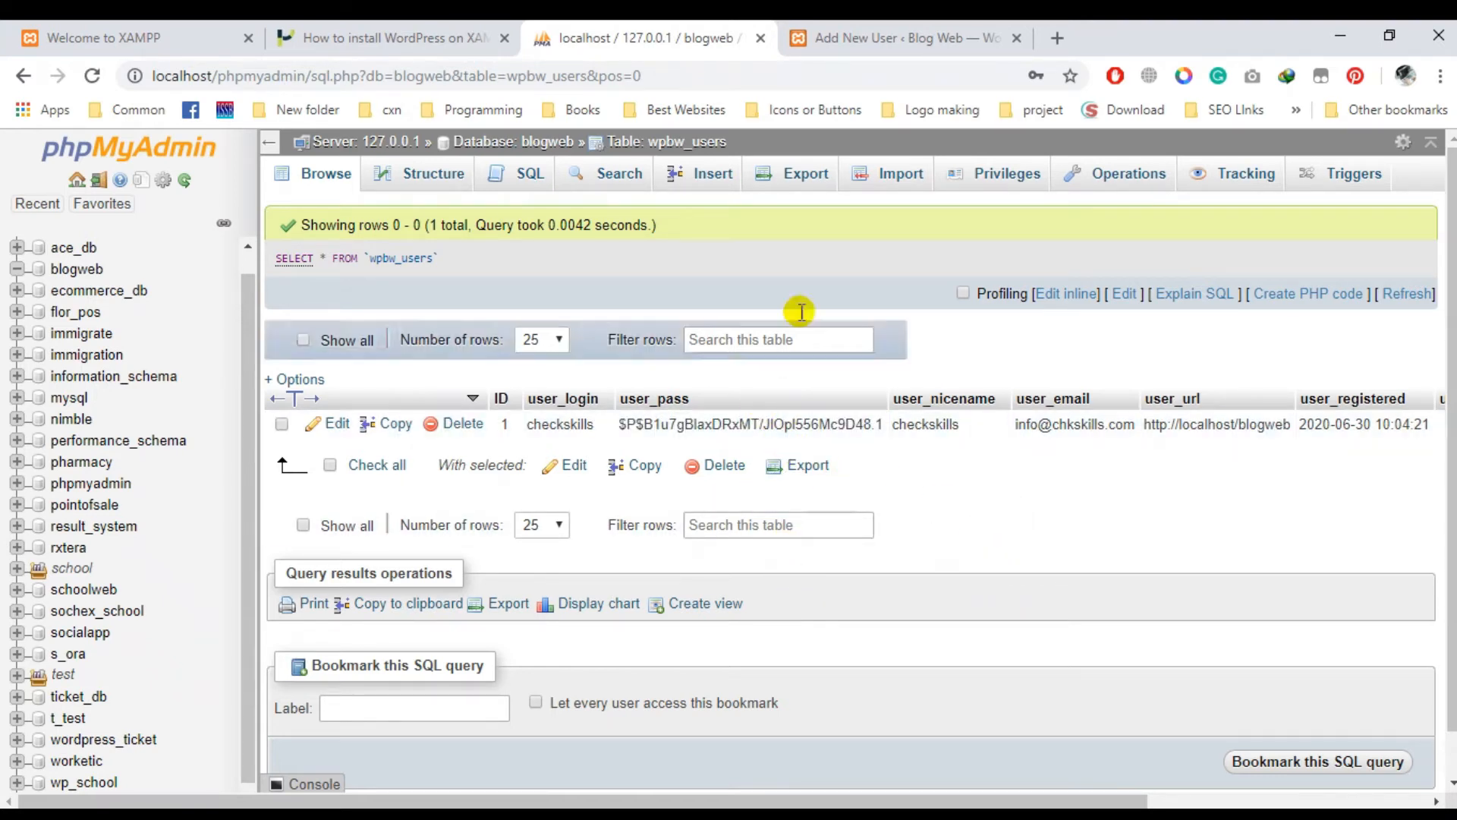
pyautogui.click(854, 31)
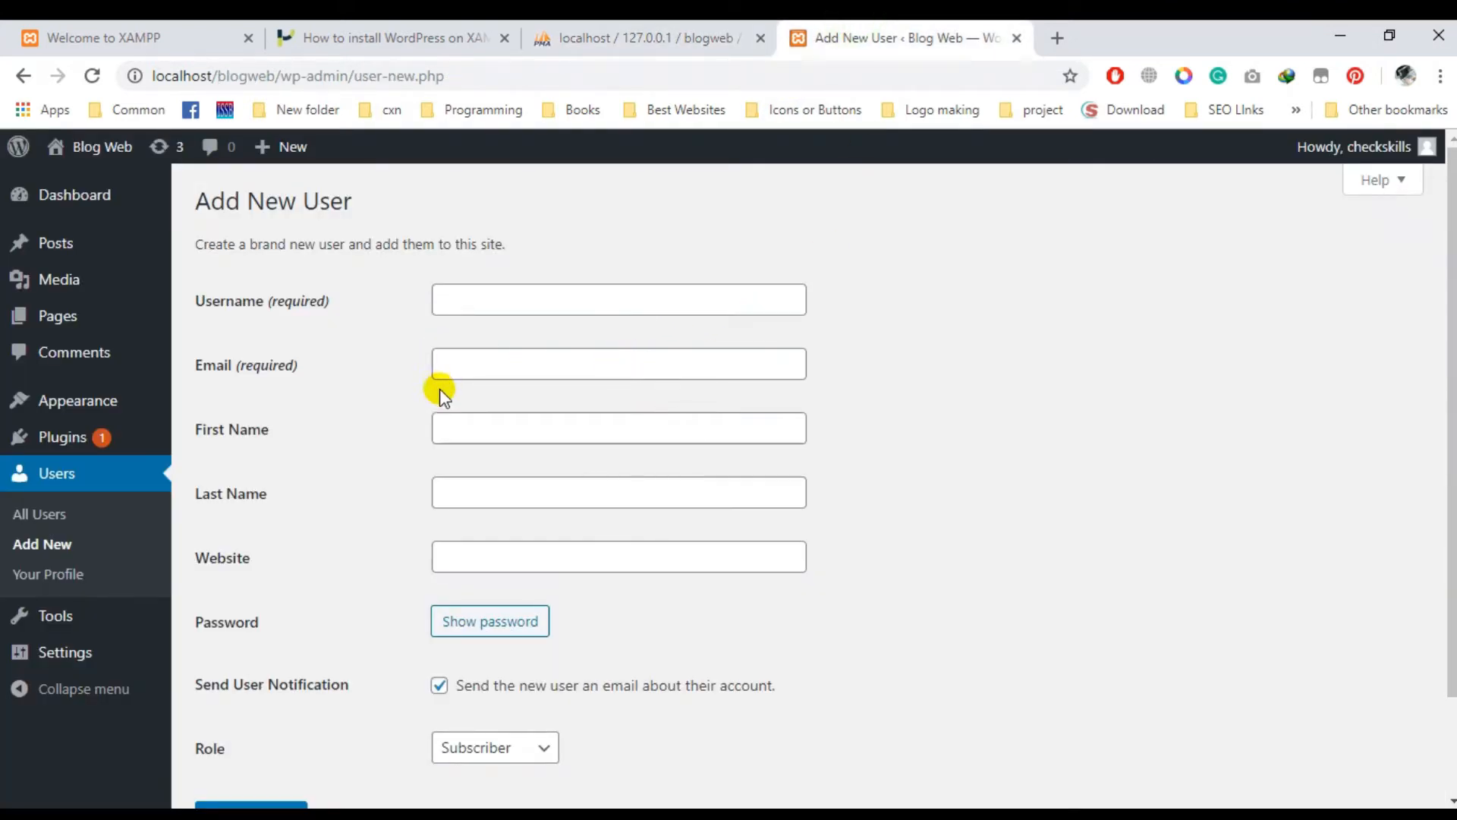
# - Fill in the new user's username, e-mail, first and last names, and website
pyautogui.scroll(-2, 569, 432)
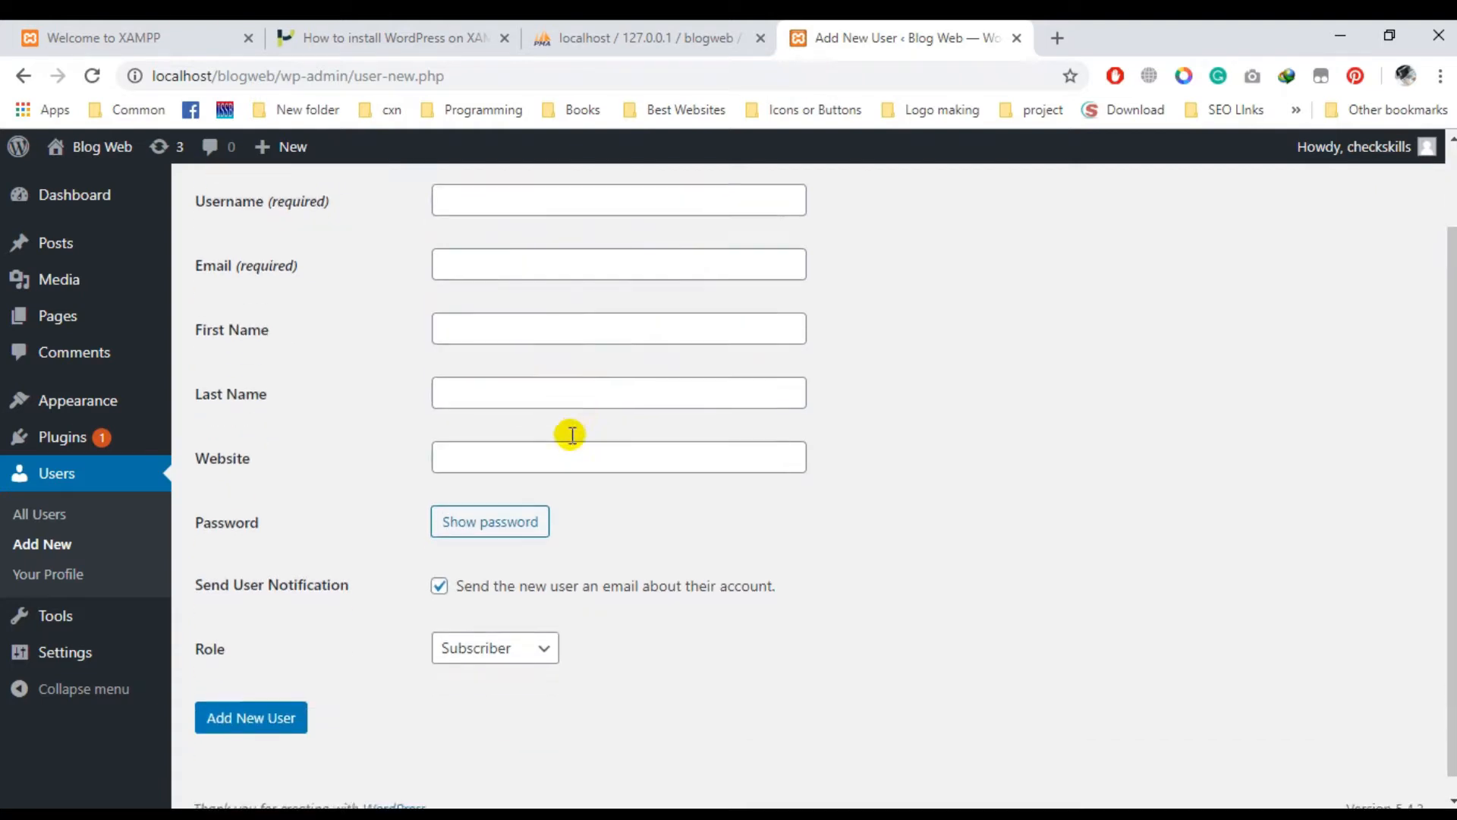
pyautogui.scroll(2, 668, 395)
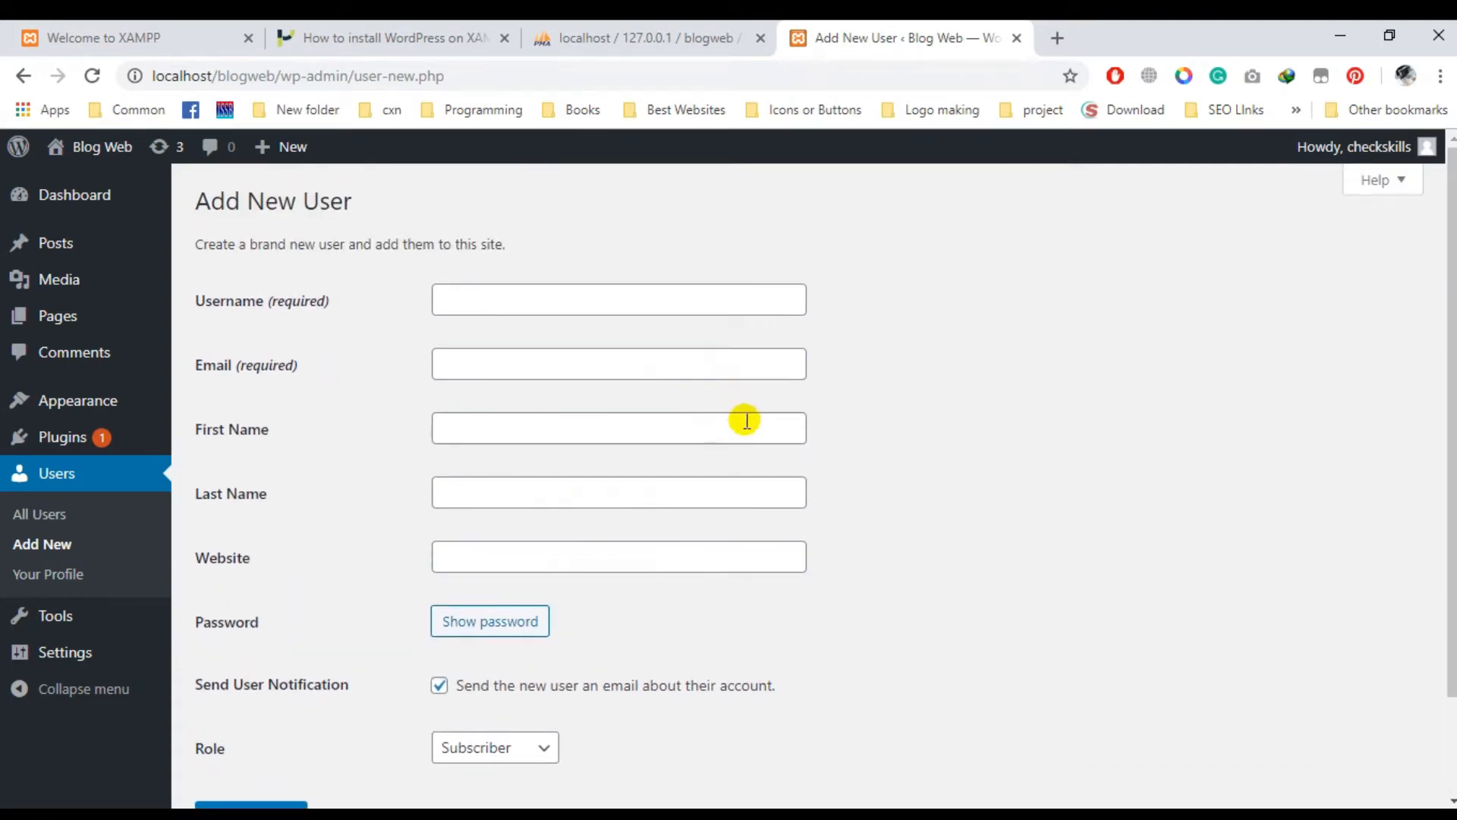
pyautogui.click(508, 302)
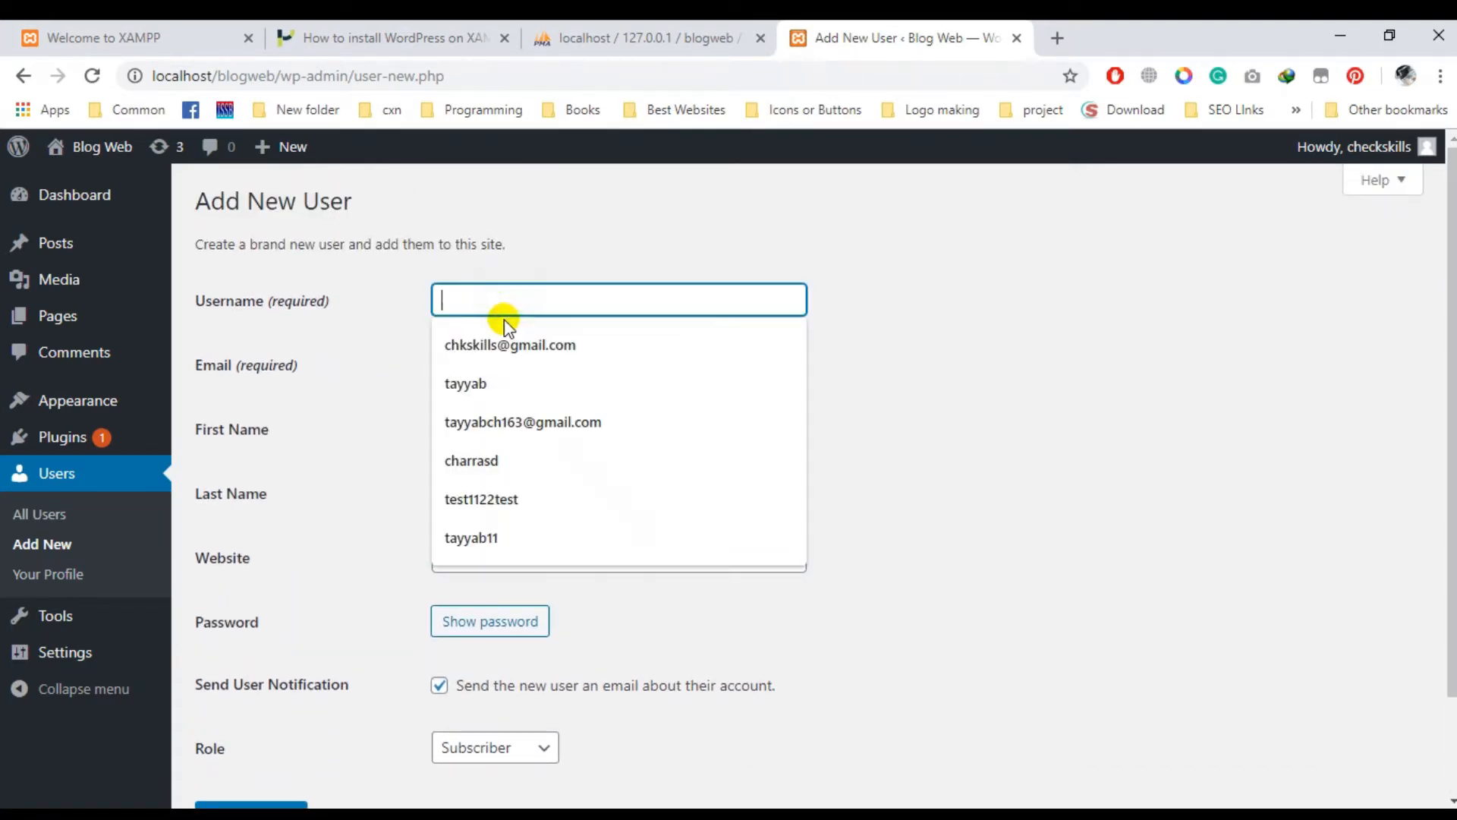
pyautogui.write('fdsfasdf')
pyautogui.click(490, 364)
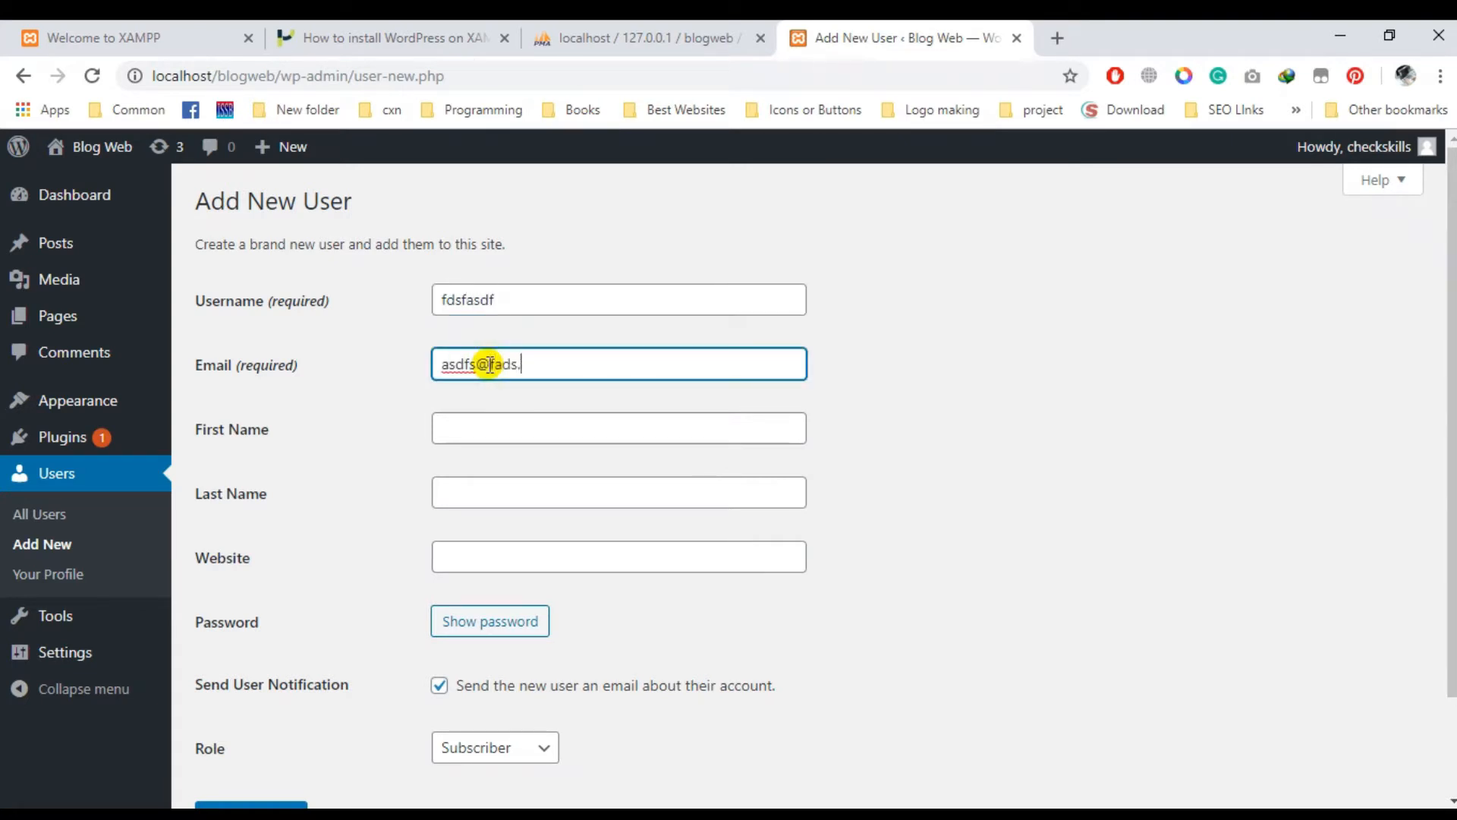
pyautogui.press('Tab')
pyautogui.write('asdfasdf')
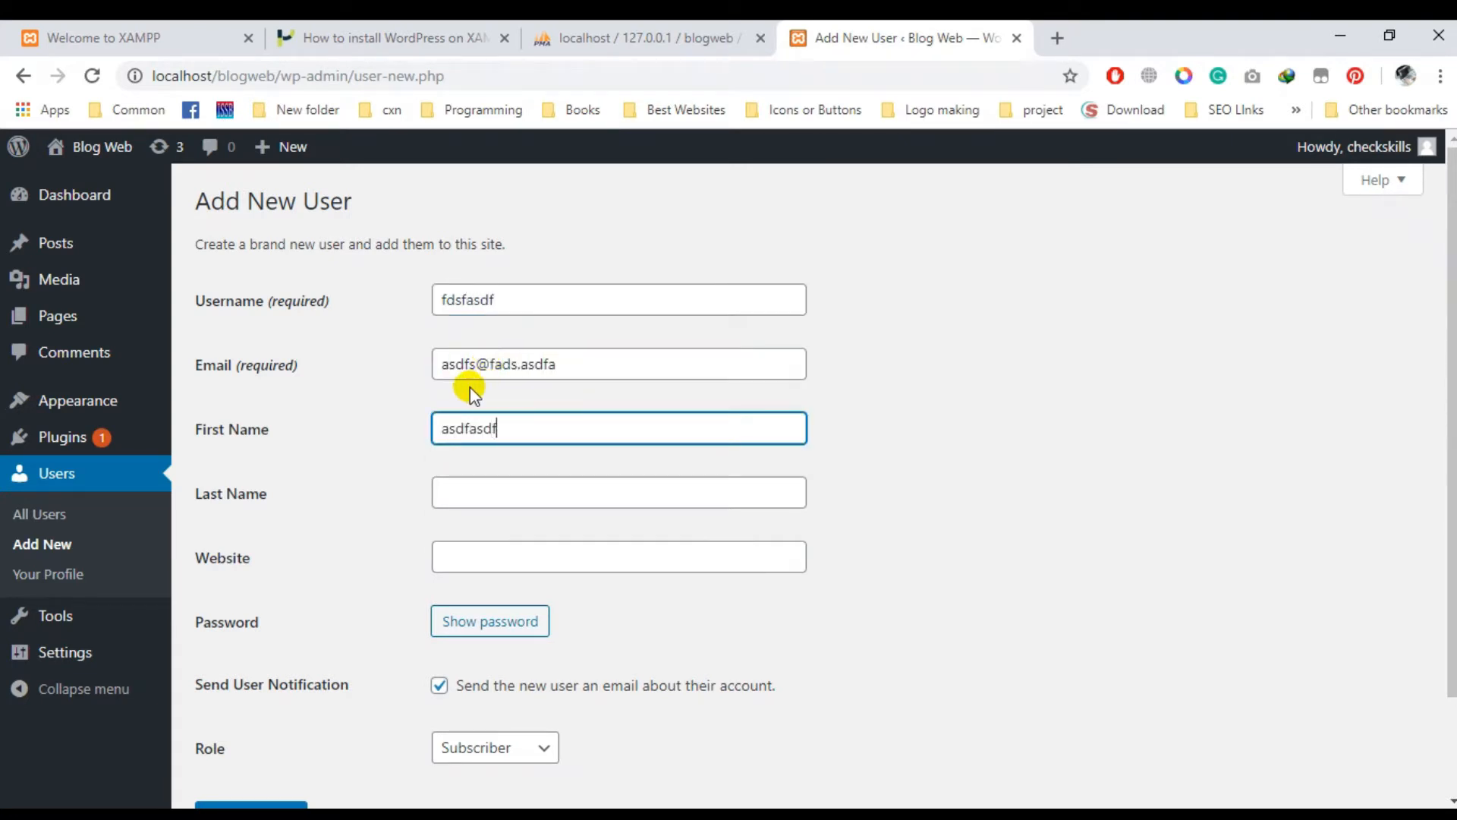
pyautogui.click(529, 503)
pyautogui.write('asdfasdf')
pyautogui.click(537, 554)
pyautogui.write('asdfasdf')
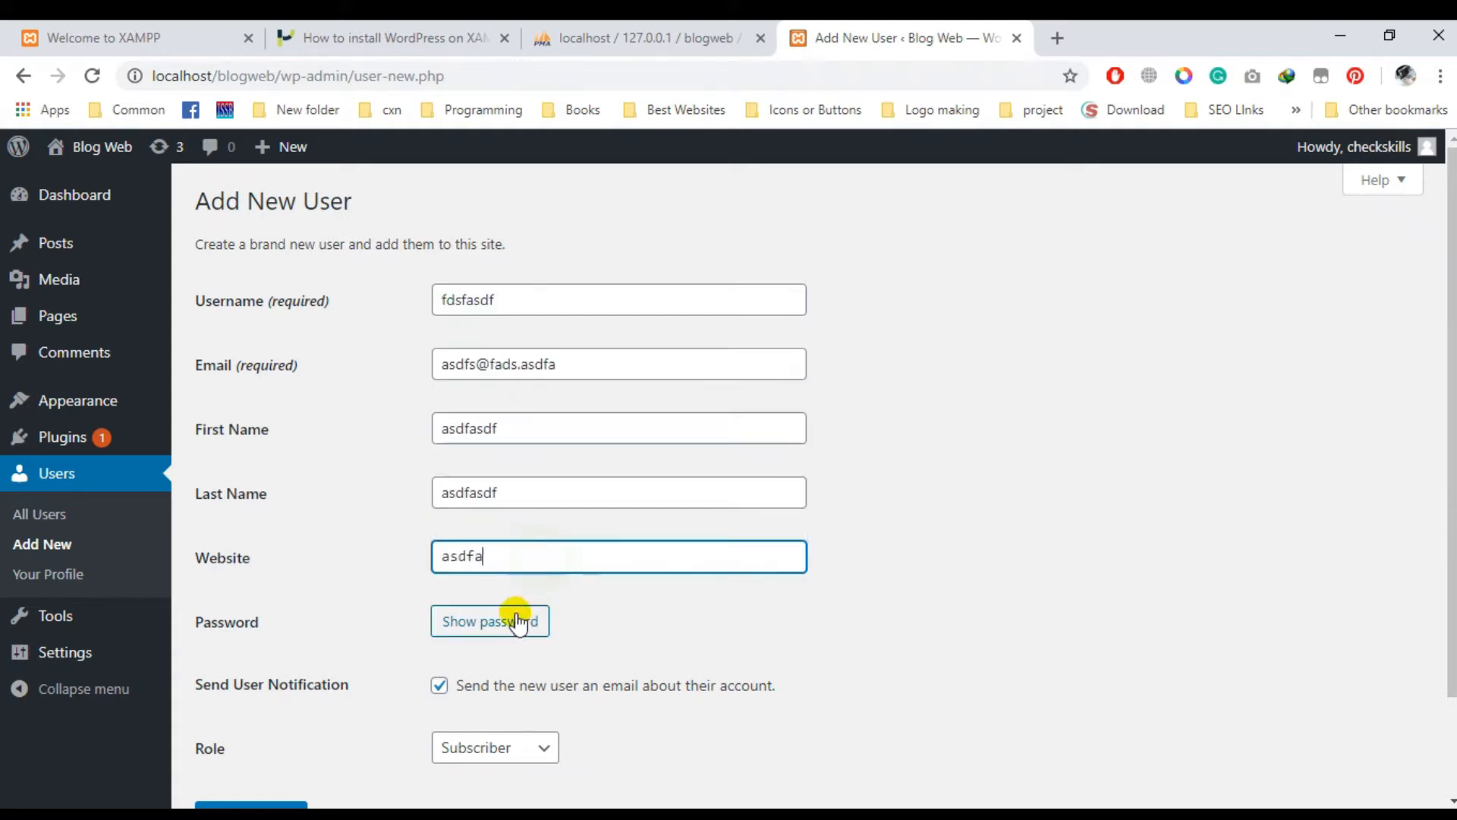
# - Reveal the strong generated password and copy it to the clipboard, keeping it in the field
pyautogui.click(505, 622)
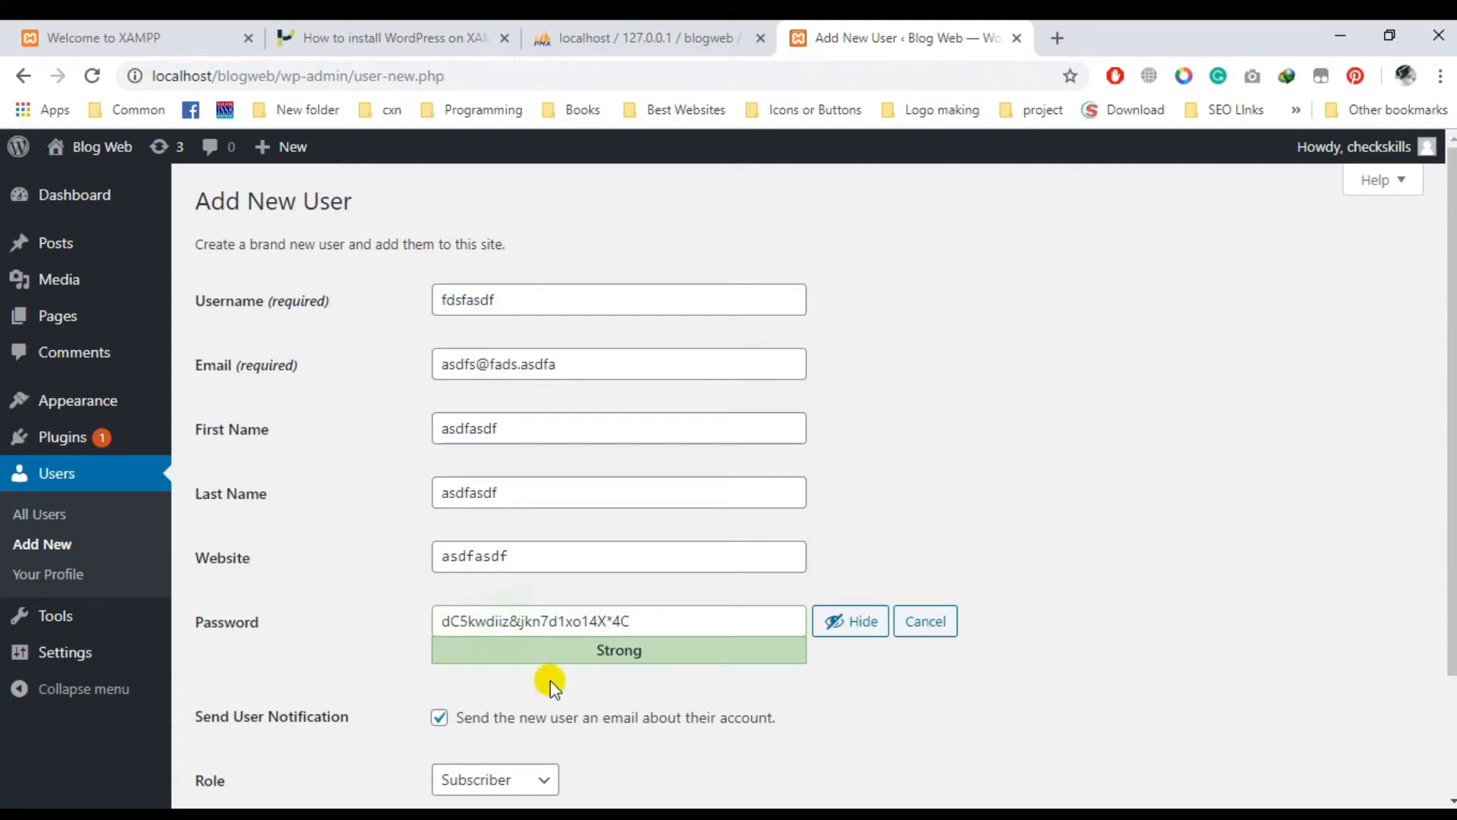
pyautogui.doubleClick(558, 622)
pyautogui.hotkey('ctrl', 'a')
pyautogui.press('BackSpace')
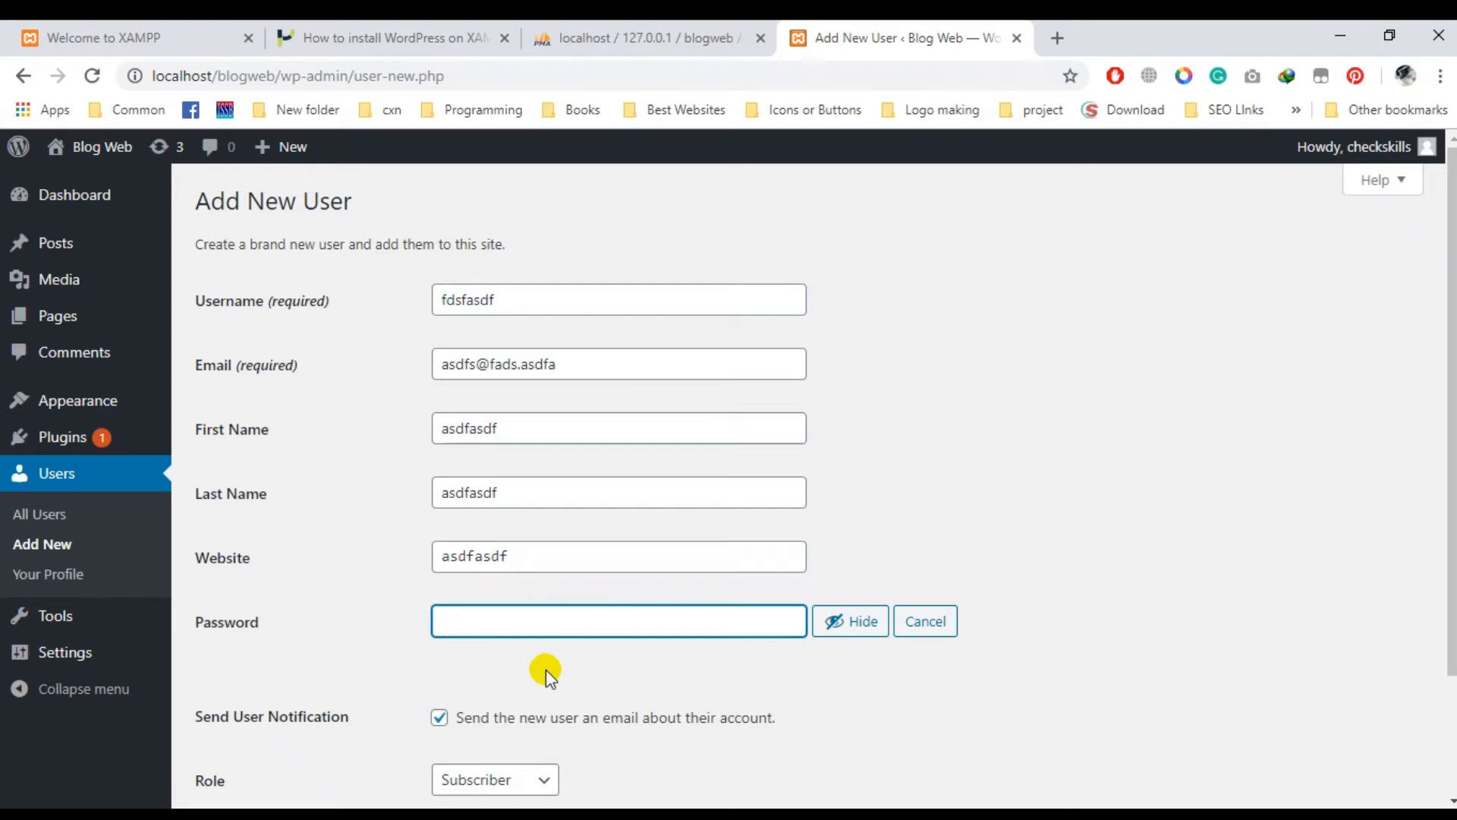
pyautogui.hotkey('ctrl', 'z')
pyautogui.hotkey('ctrl', 'c')
pyautogui.moveTo(563, 665); pyautogui.dragTo(342, 793)
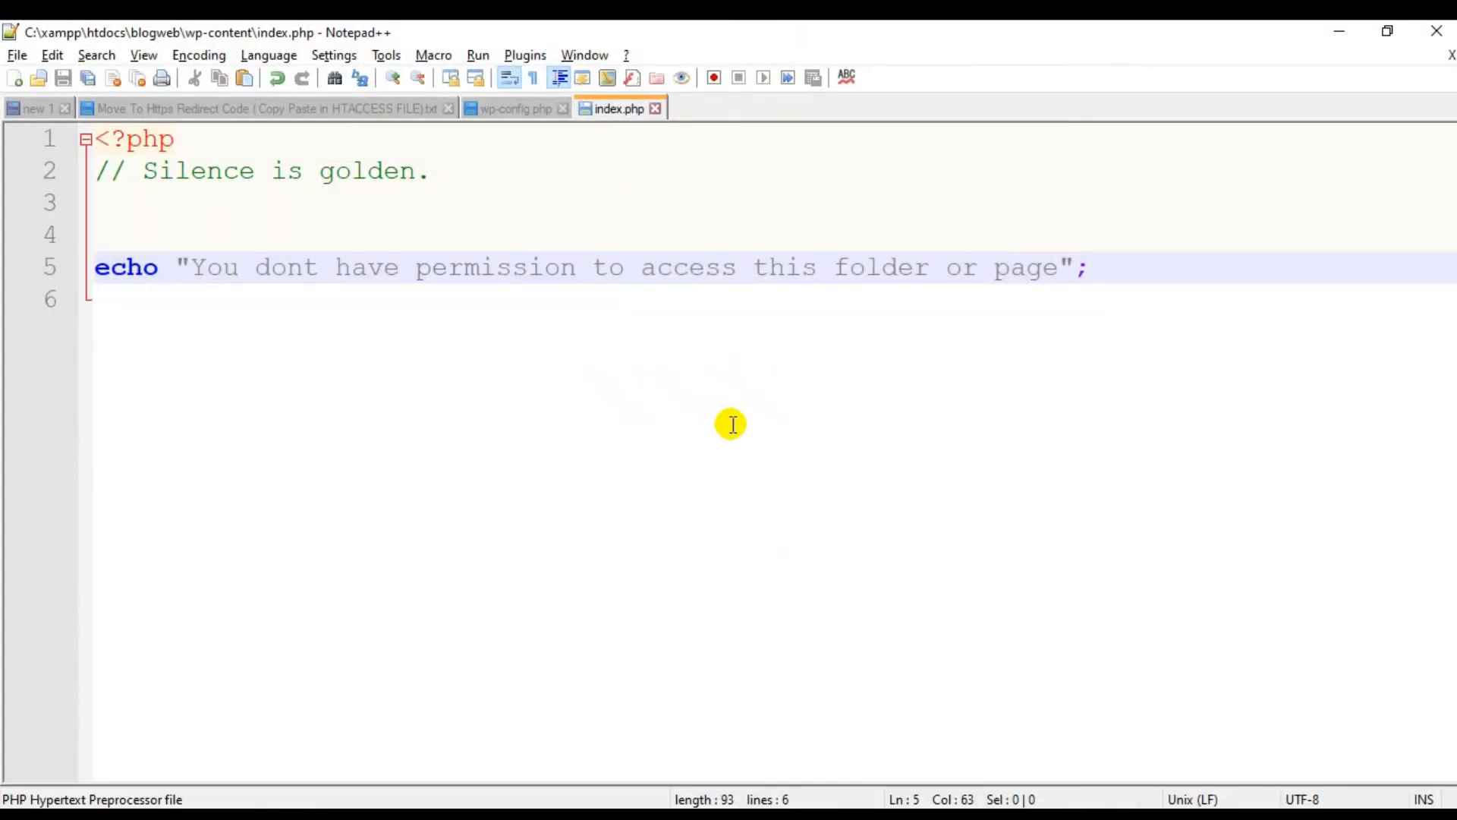
# - Paste the generated password into a new Notepad++ note
pyautogui.hotkey('ctrl', 'n')
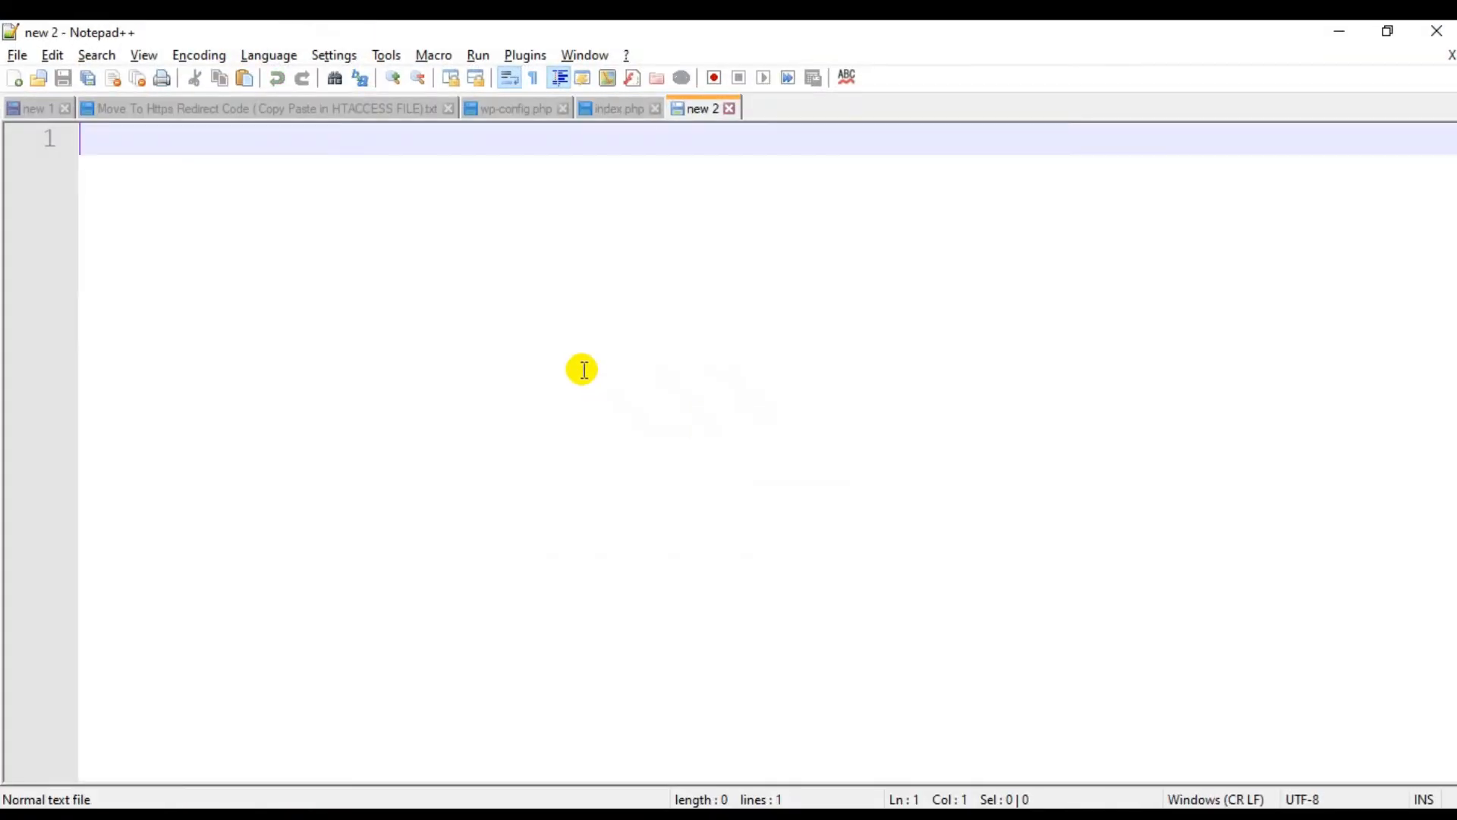
pyautogui.hotkey('ctrl', 'v')
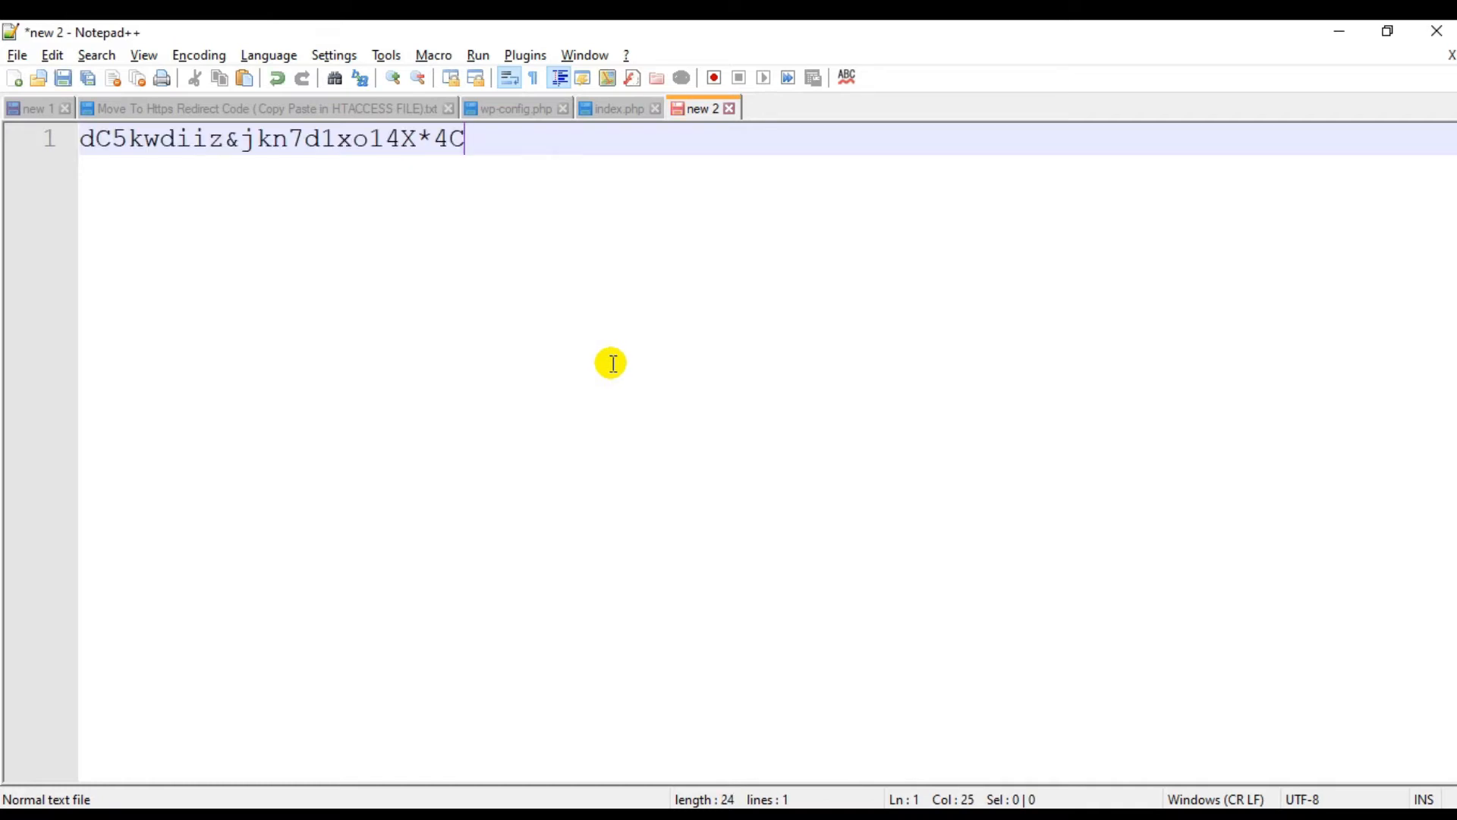
pyautogui.press('Return')
pyautogui.press('Return')
pyautogui.press('Return')
pyautogui.hotkey('alt', 'Tab')
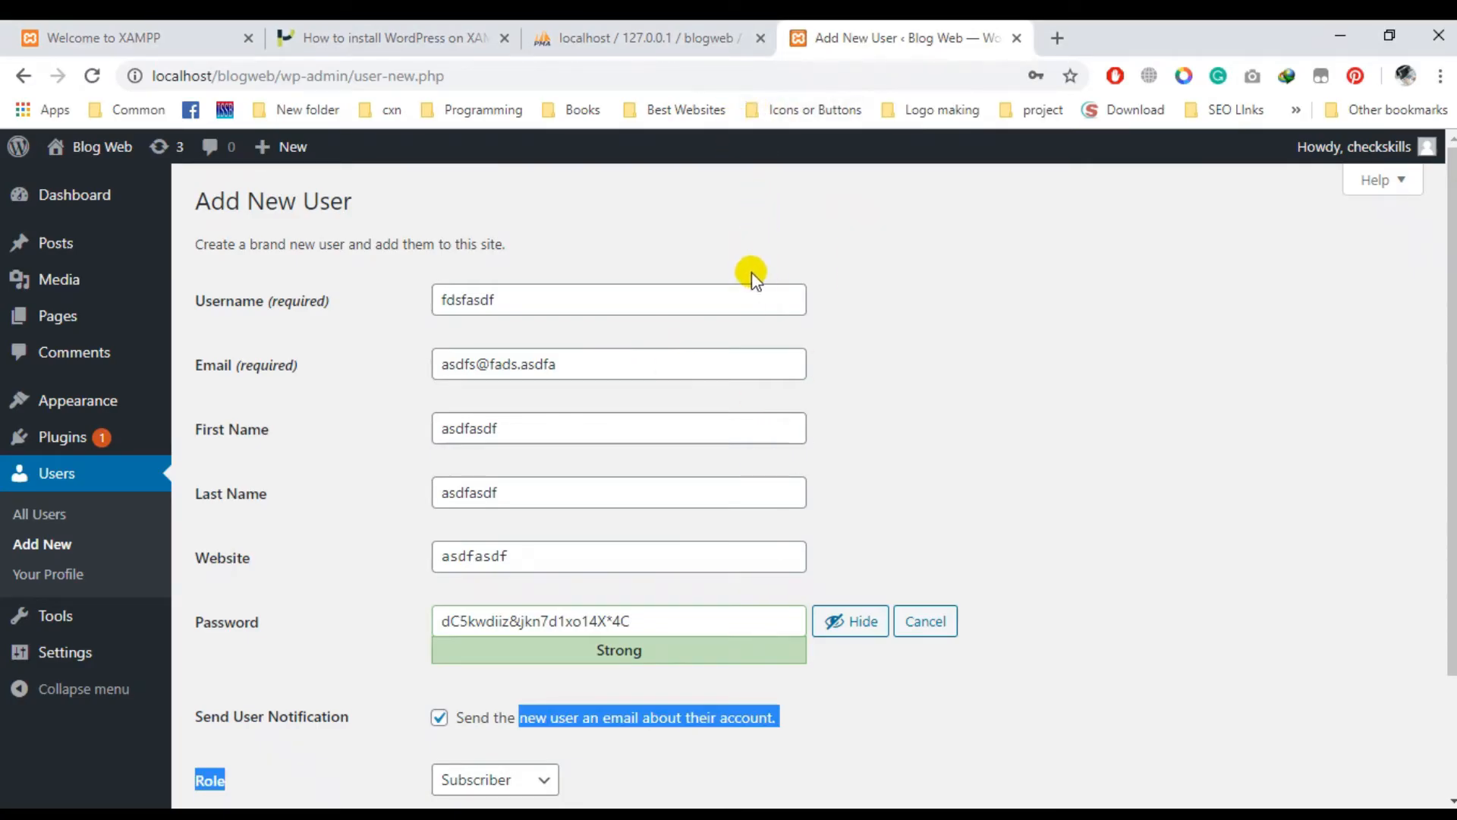
# - Submit the Add New User form and wait for the new account to save
pyautogui.scroll(-2, 751, 288)
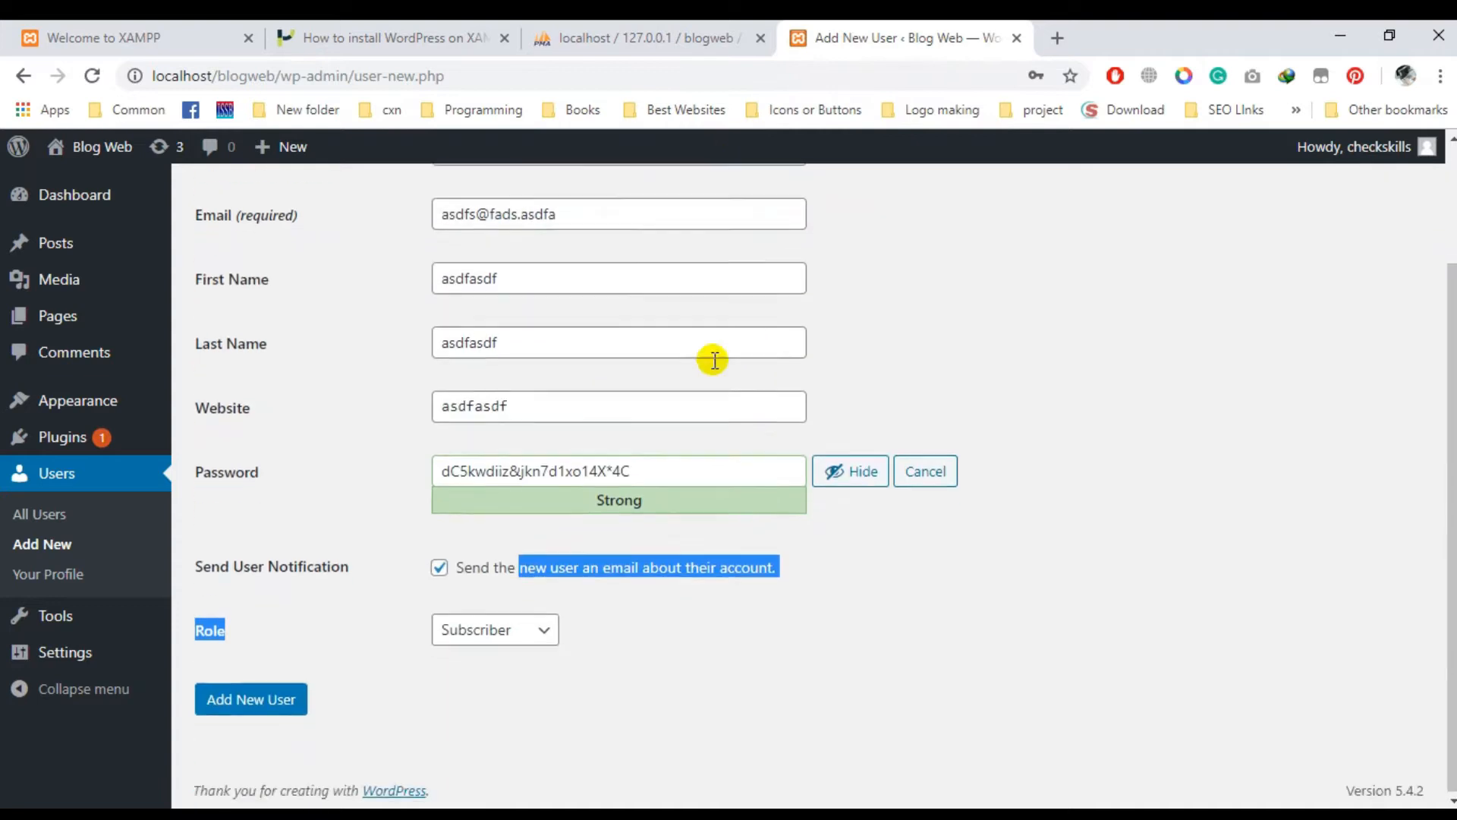
pyautogui.click(277, 697)
pyautogui.click(658, 34)
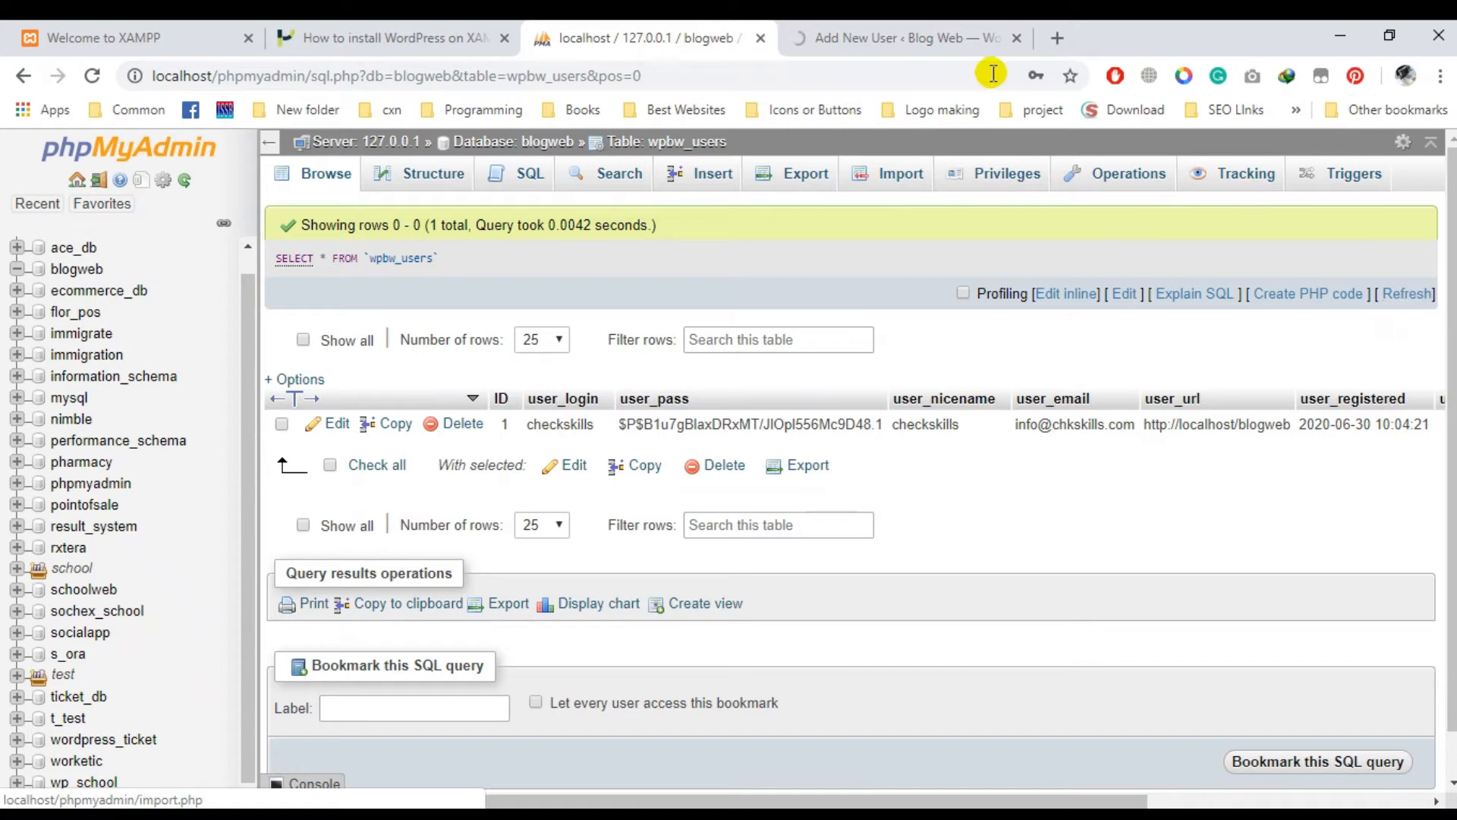
pyautogui.click(949, 37)
pyautogui.click(638, 35)
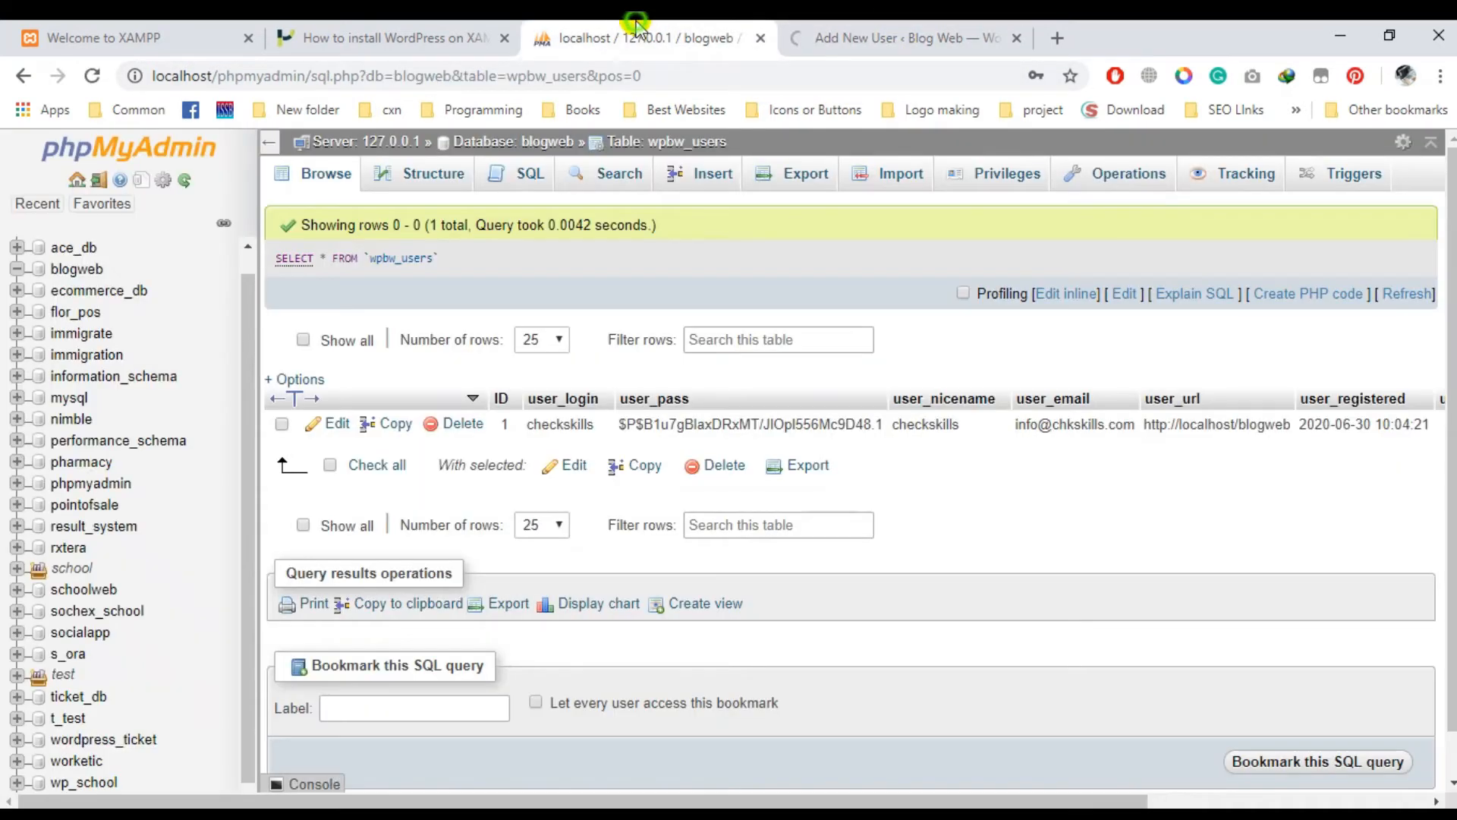
pyautogui.click(927, 34)
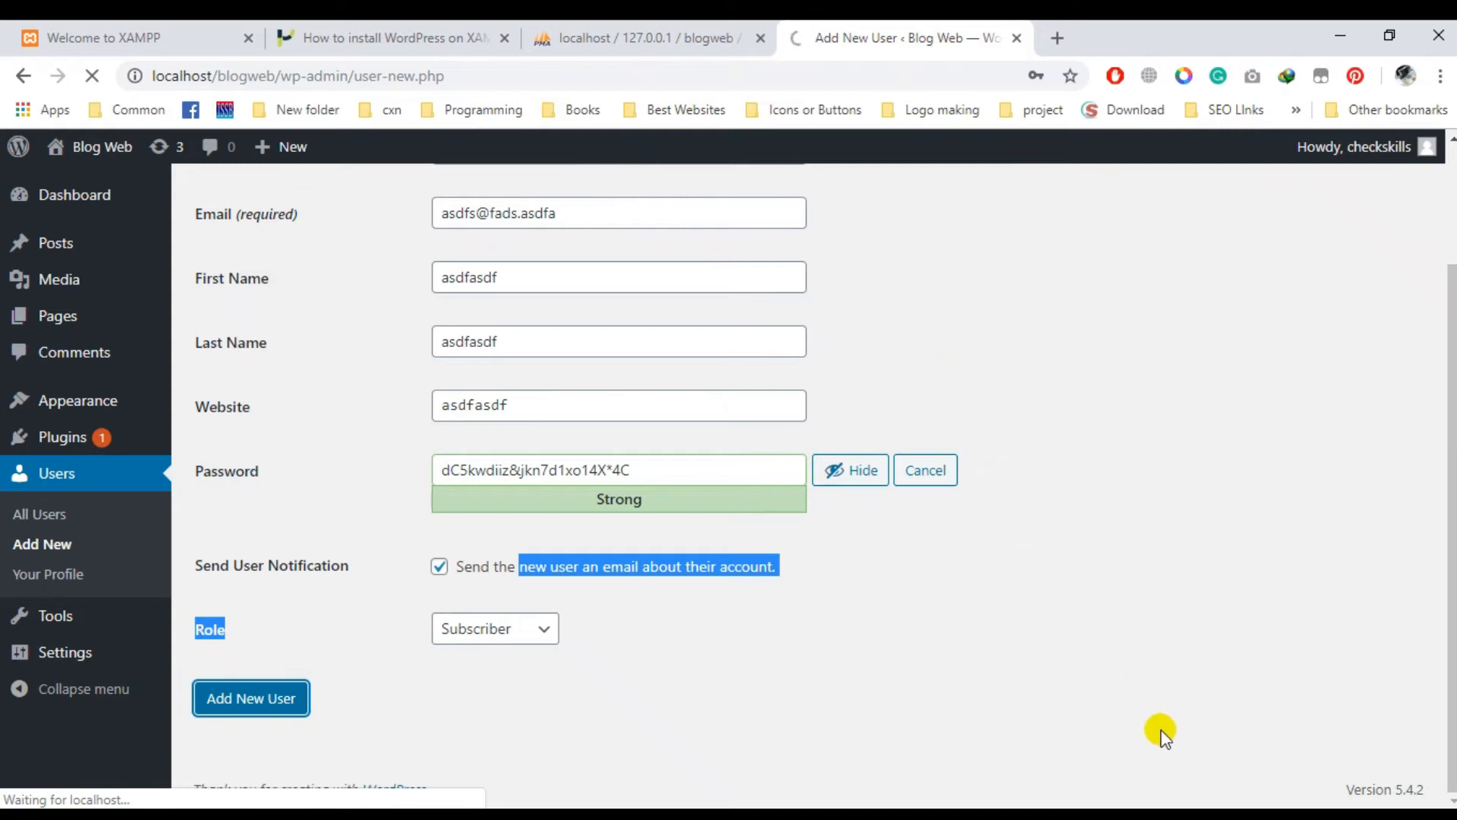
pyautogui.click(1251, 817)
pyautogui.click(1251, 817)
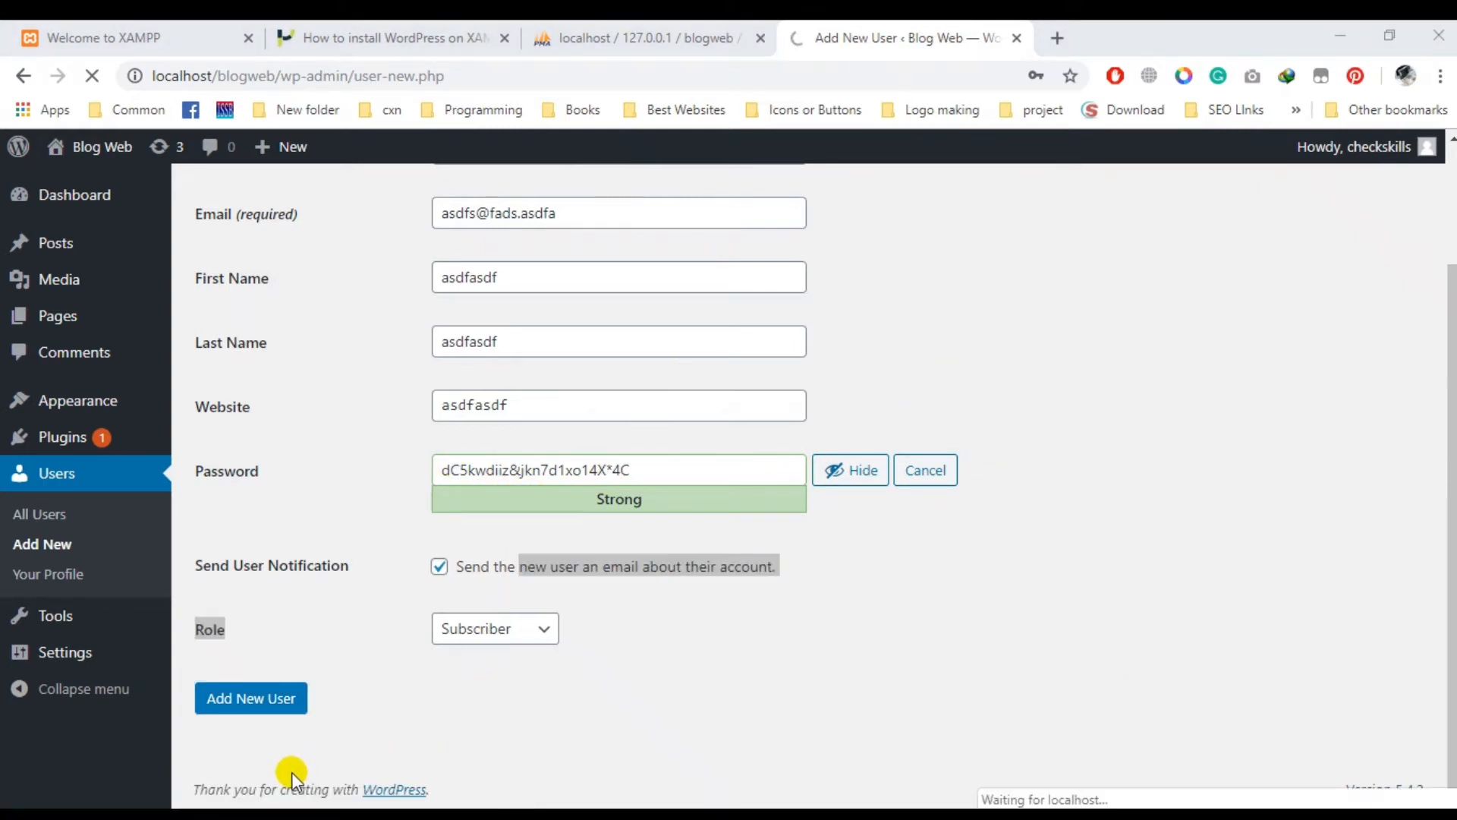
# - Refresh the wpbw_users table in phpMyAdmin to list the new user
pyautogui.click(684, 38)
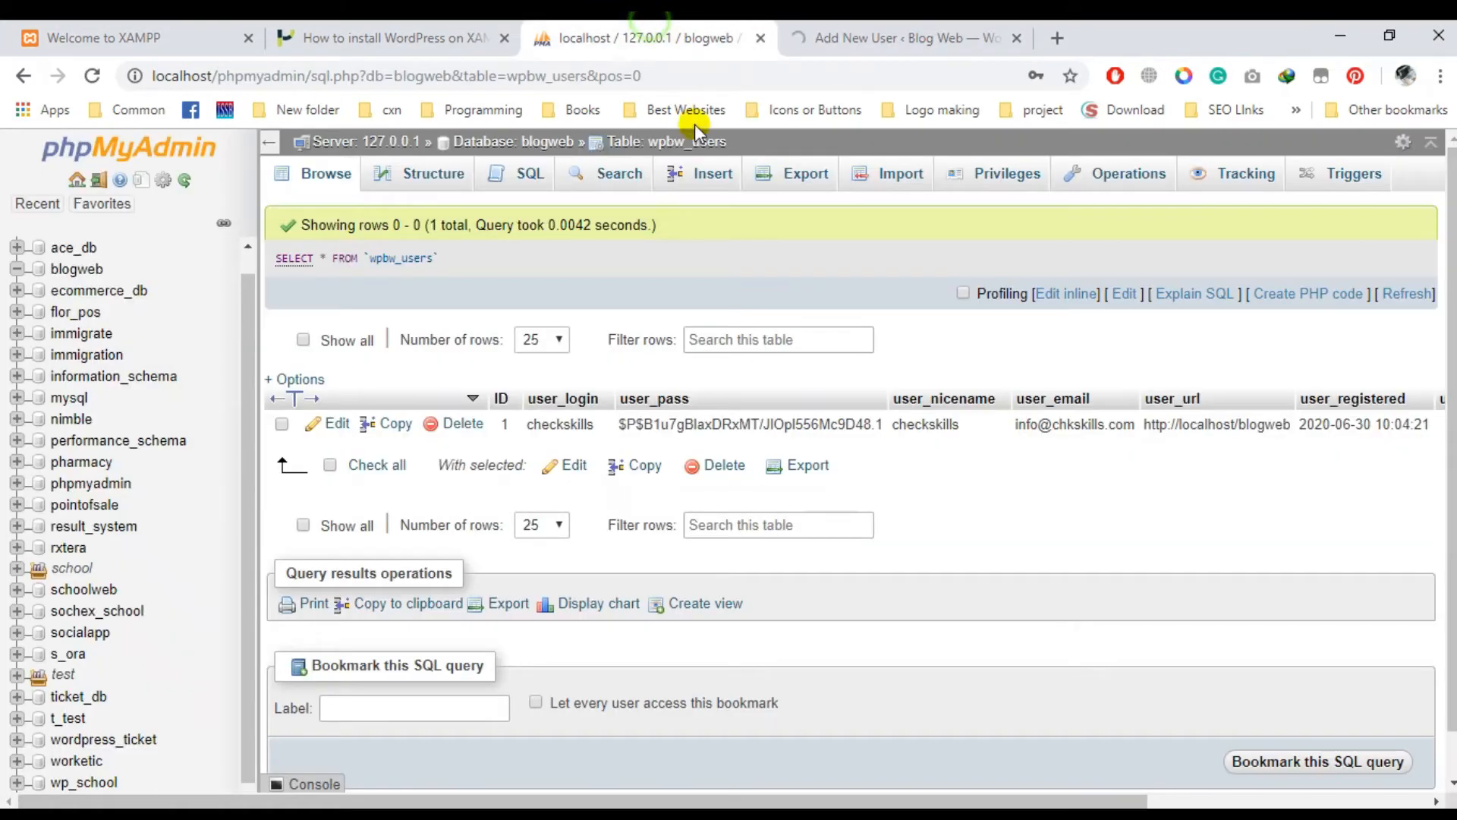
pyautogui.click(873, 38)
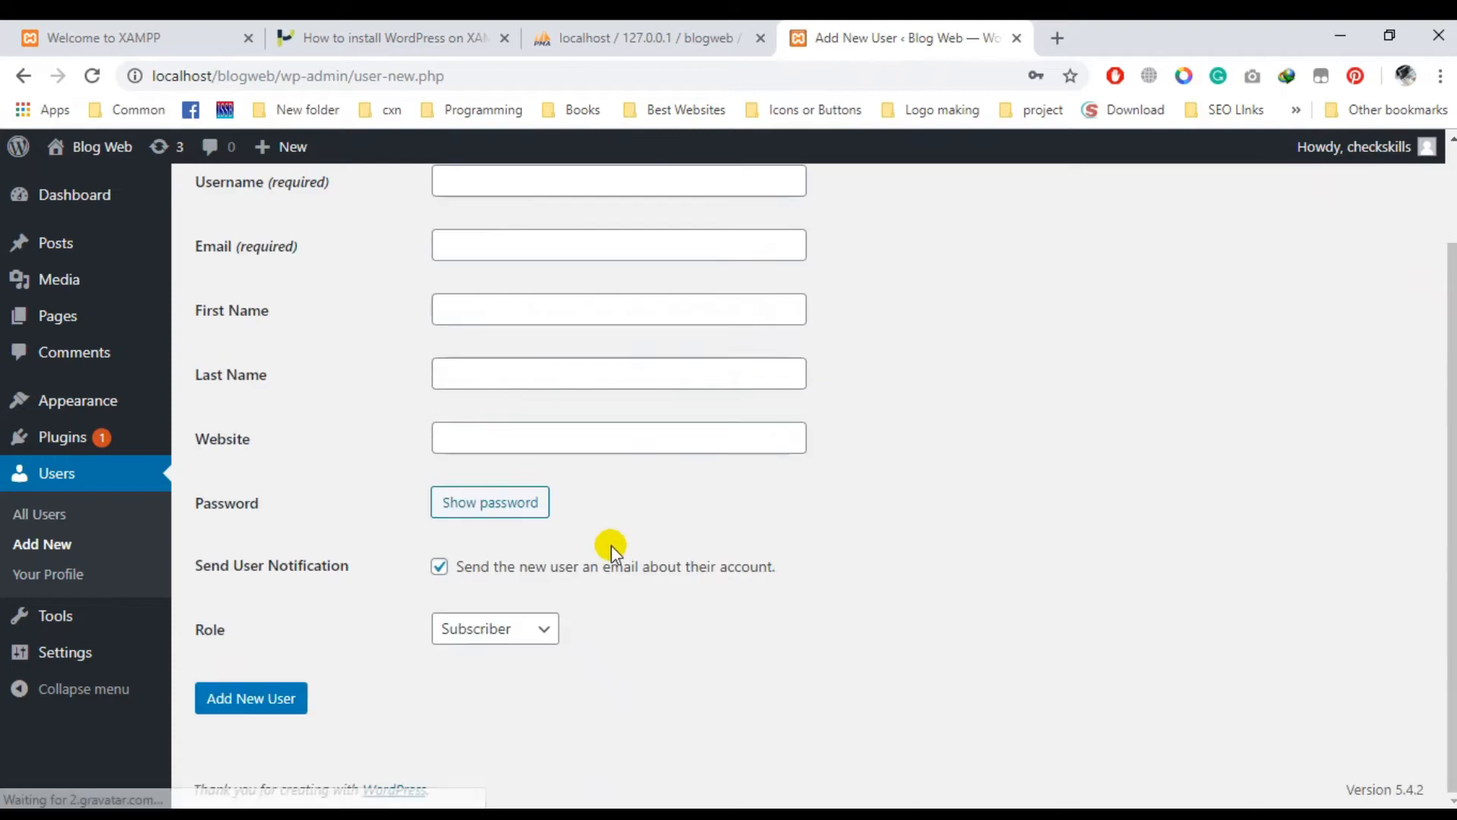
pyautogui.scroll(3, 613, 541)
pyautogui.scroll(-3, 616, 515)
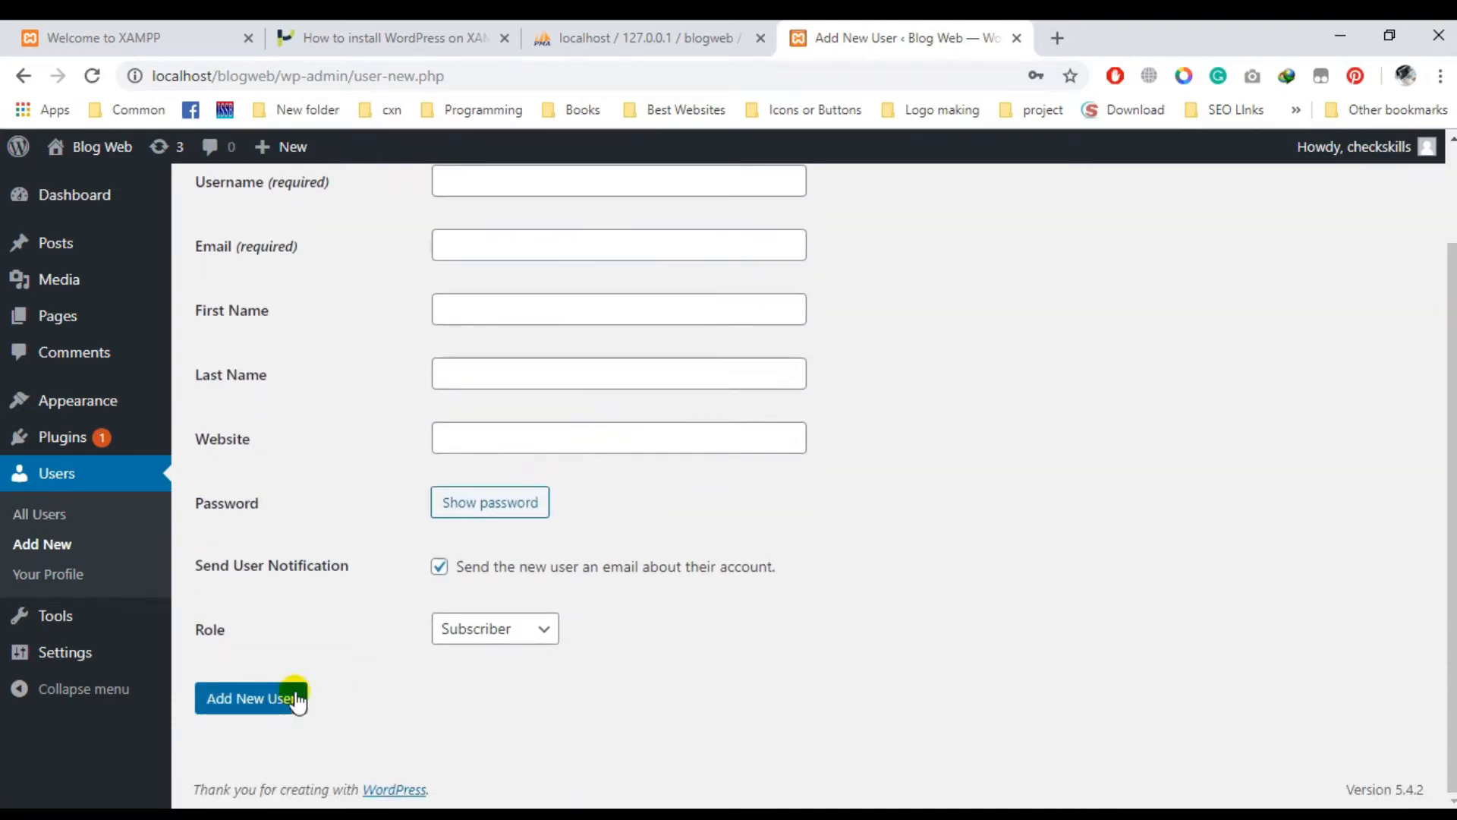
pyautogui.scroll(5, 296, 698)
pyautogui.click(653, 37)
pyautogui.click(1408, 293)
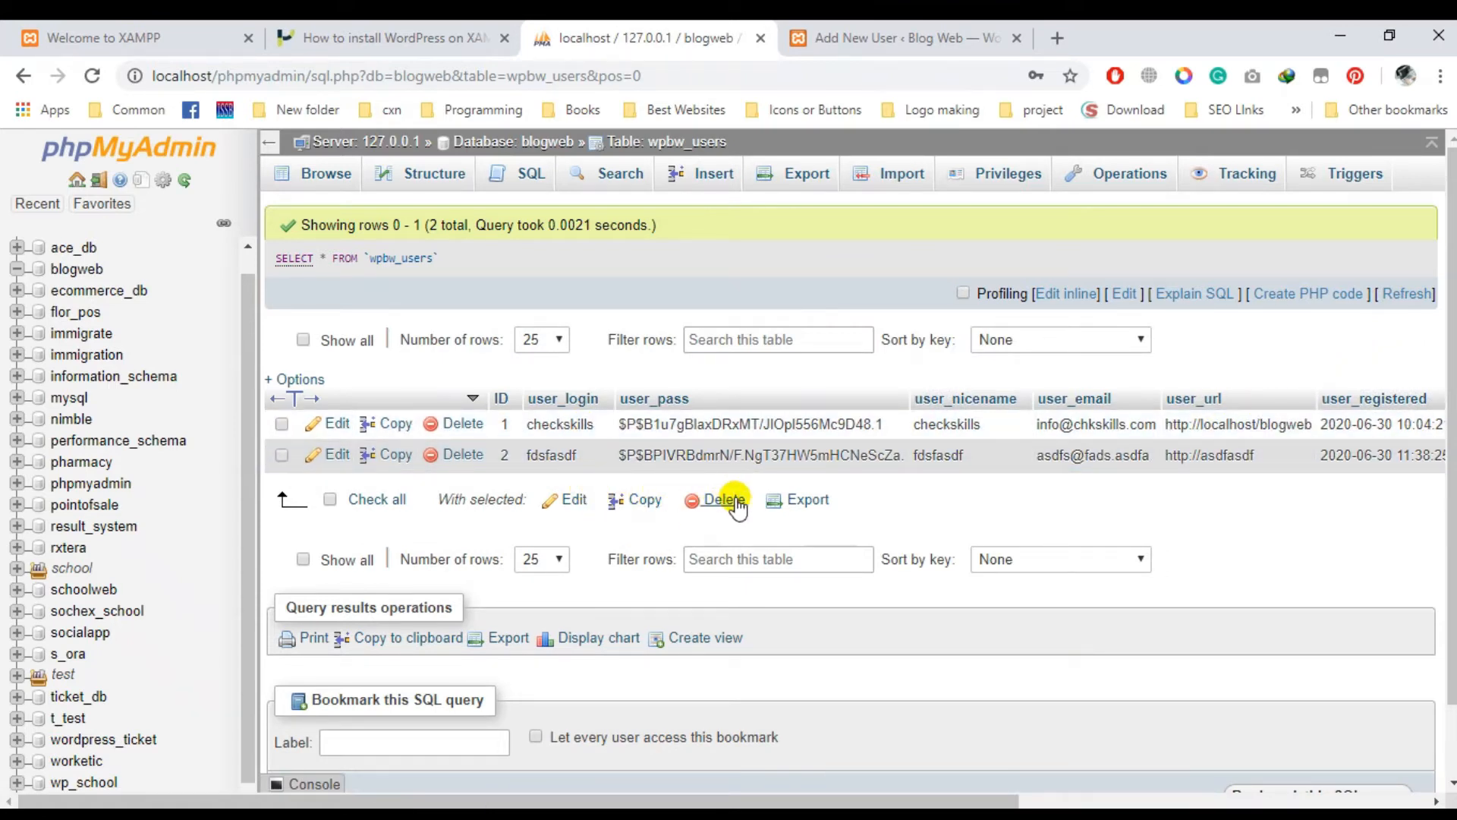
# - Select row 2's password hash and place the cursor after the plain password in the note
pyautogui.doubleClick(767, 456)
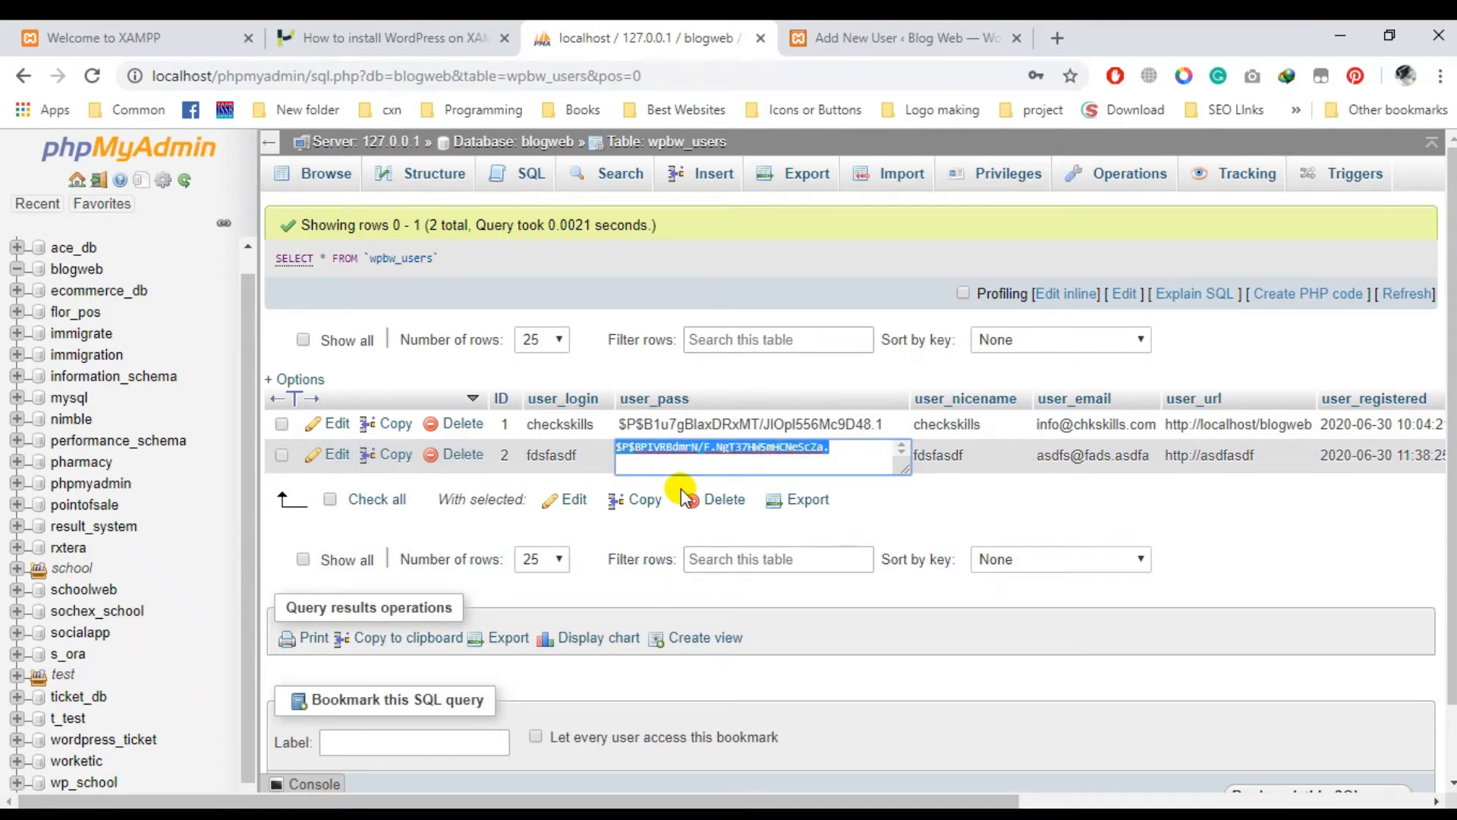
pyautogui.hotkey('alt', 'Tab')
pyautogui.click(504, 142)
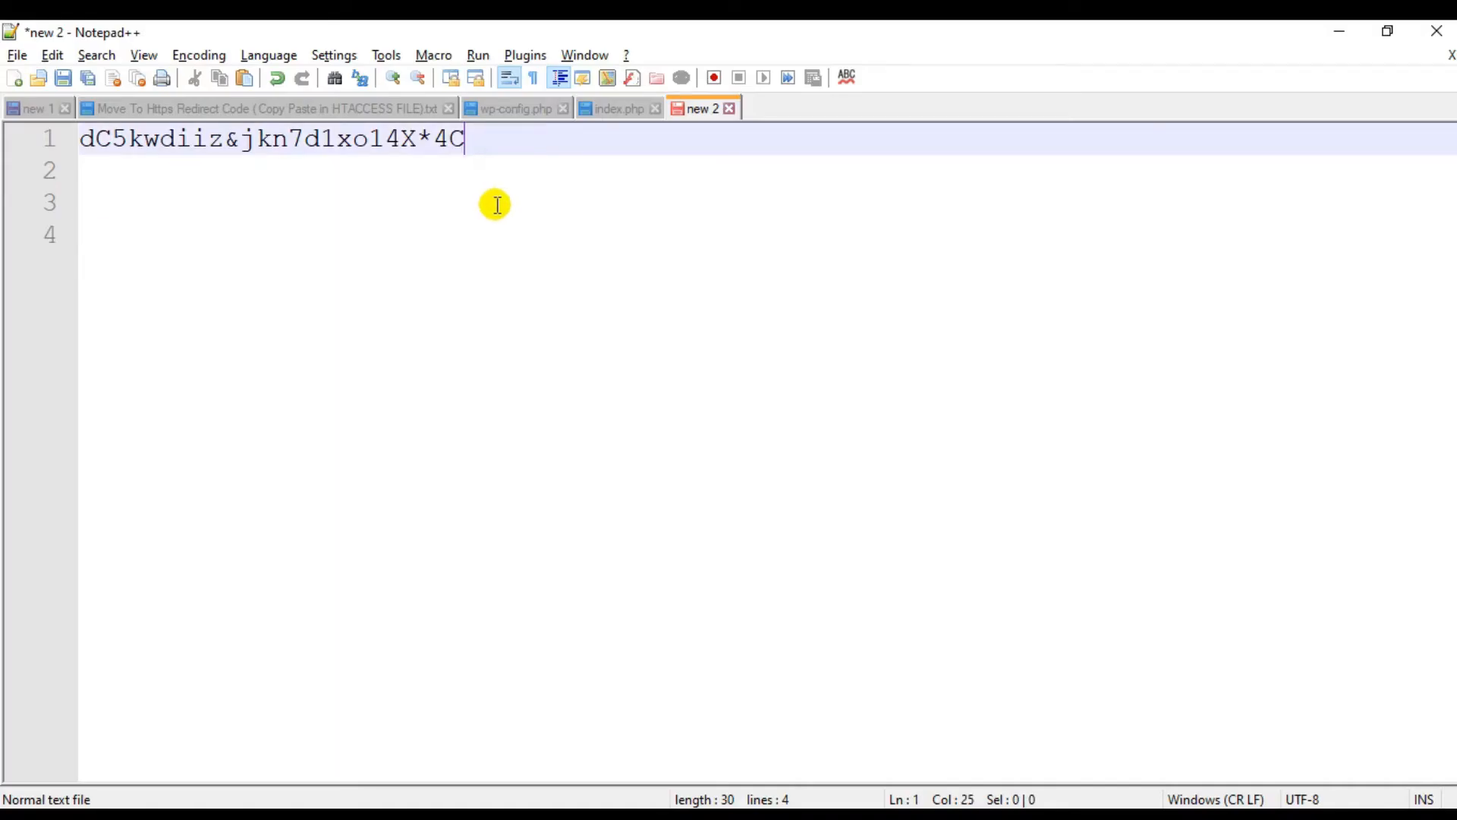
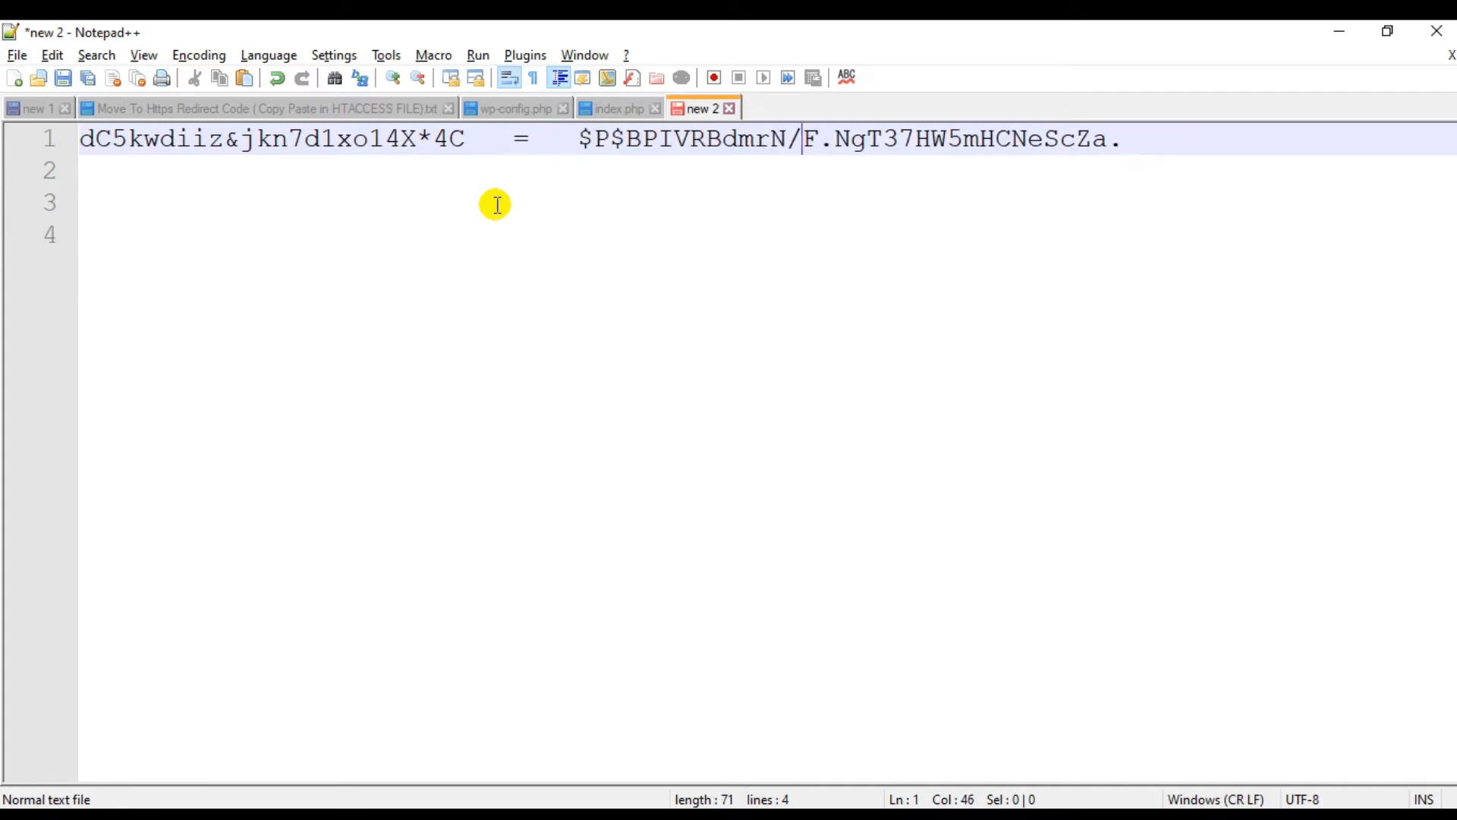
# - Insert a blank line above the password-and-hash line and label it 'pass'
pyautogui.press('Return')
pyautogui.press('Return')
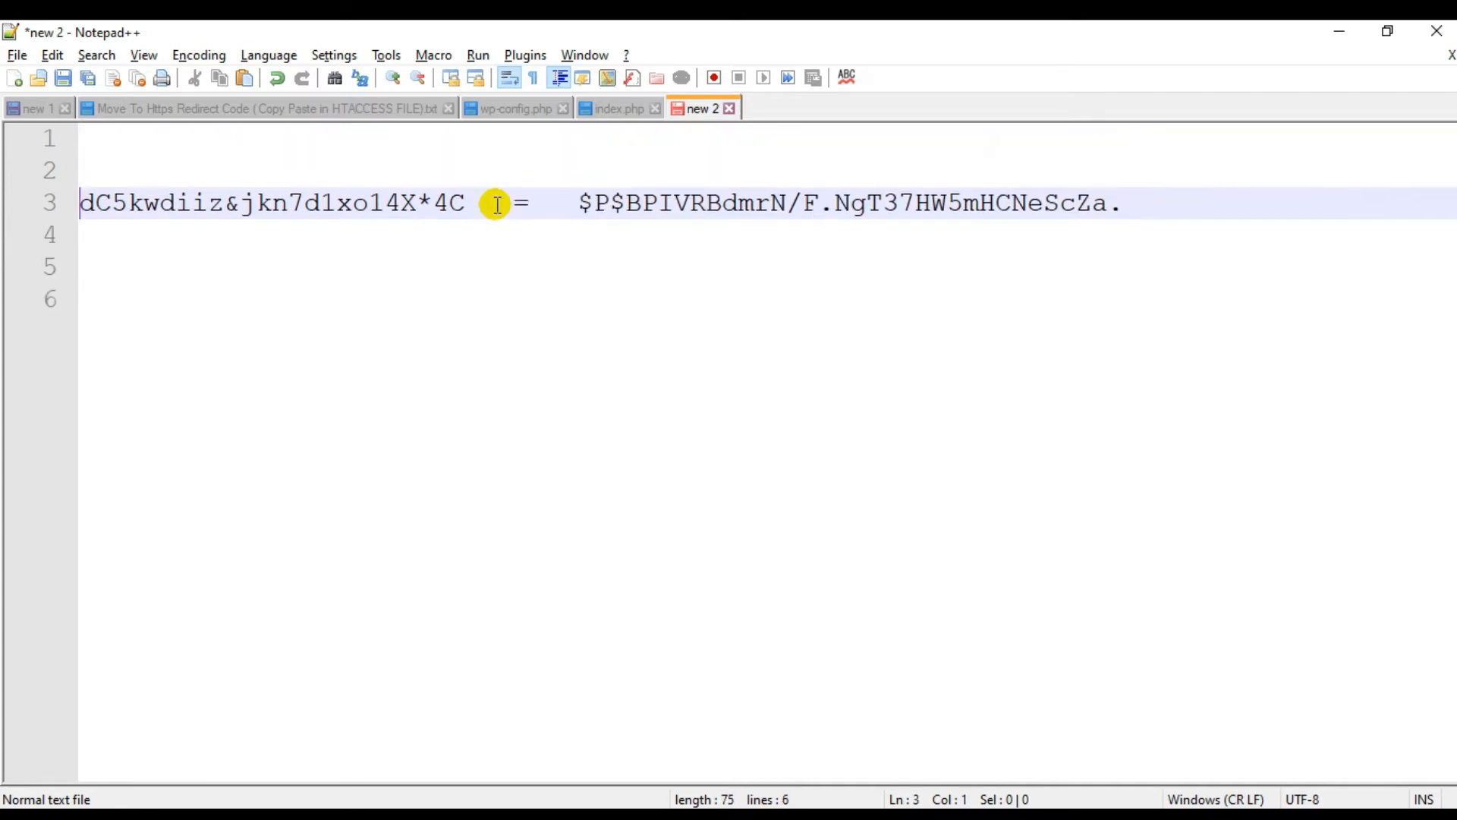
pyautogui.press('Up')
pyautogui.write('pass')
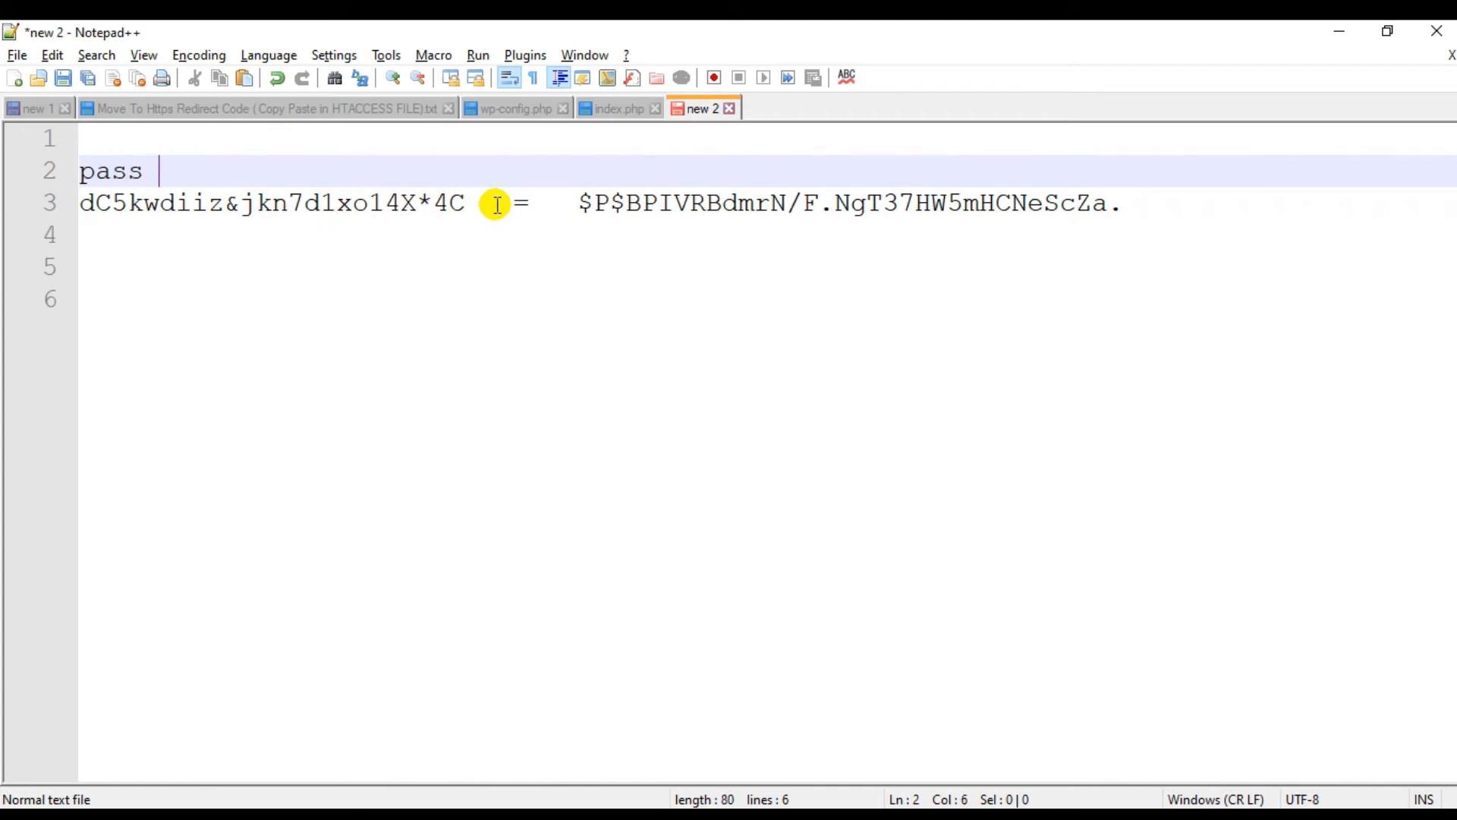
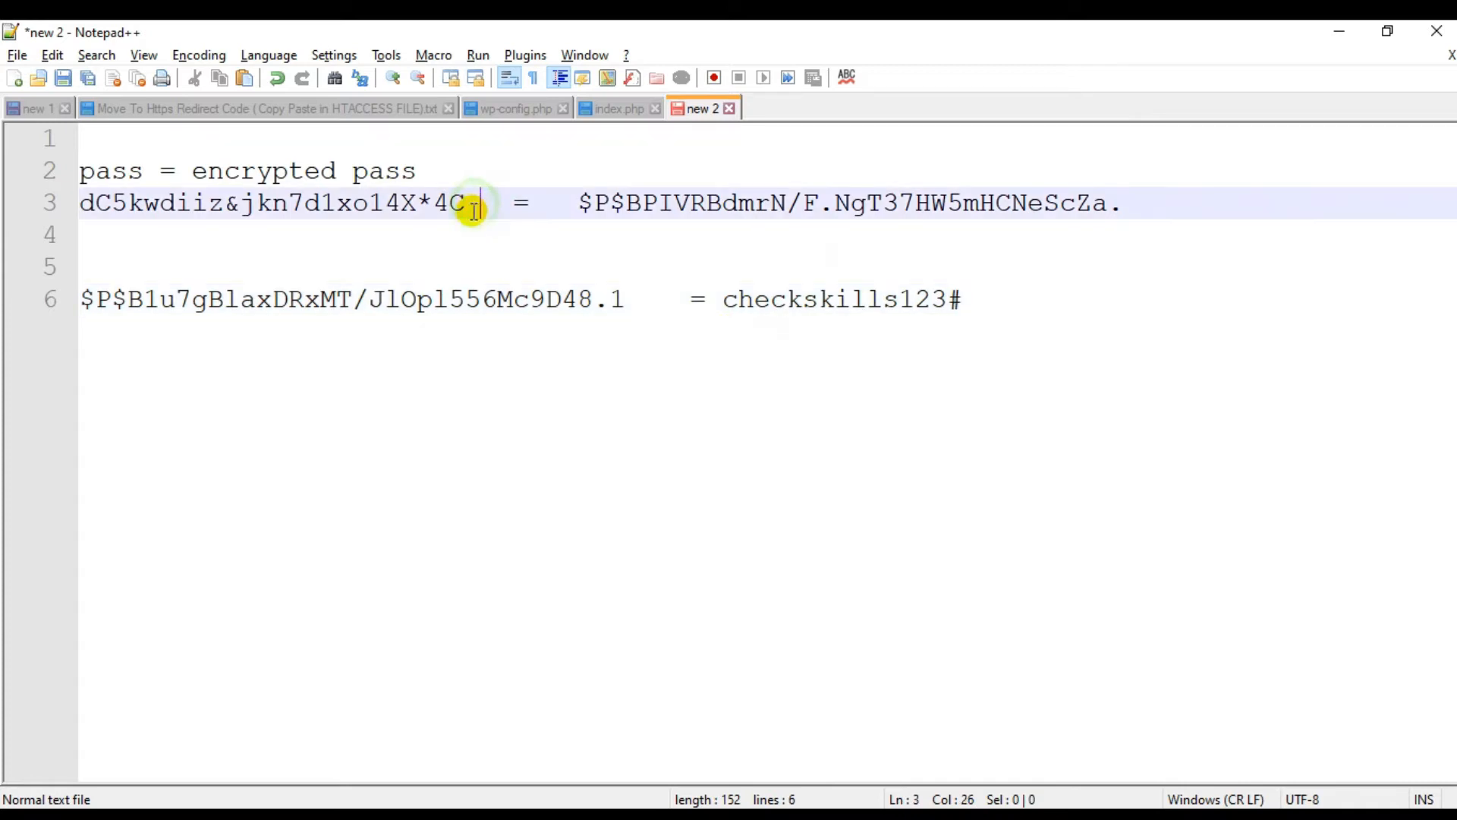
# - Select the new user's plain-text password on line 3 of the note
pyautogui.moveTo(473, 203); pyautogui.dragTo(95, 202)
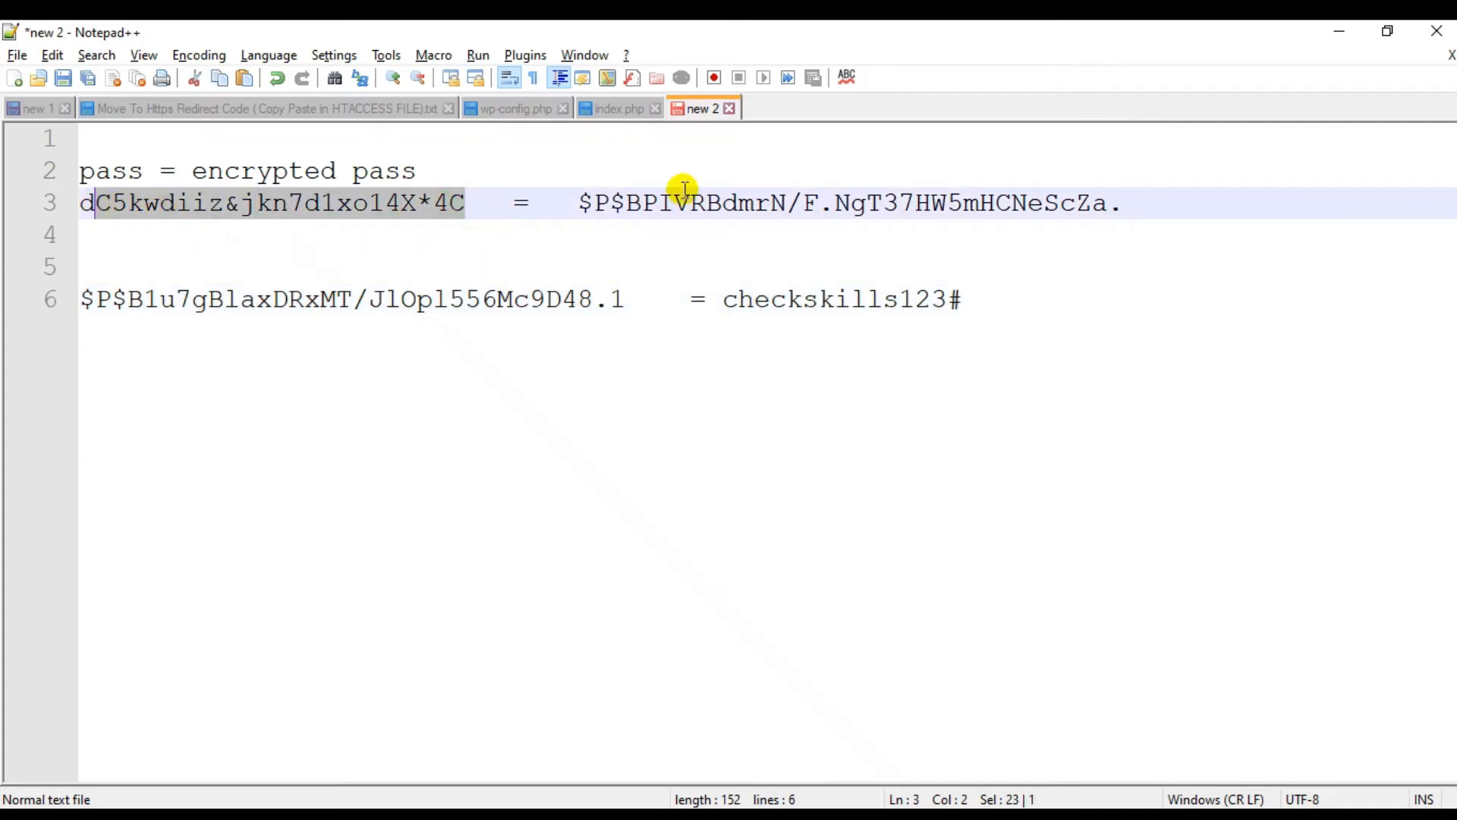
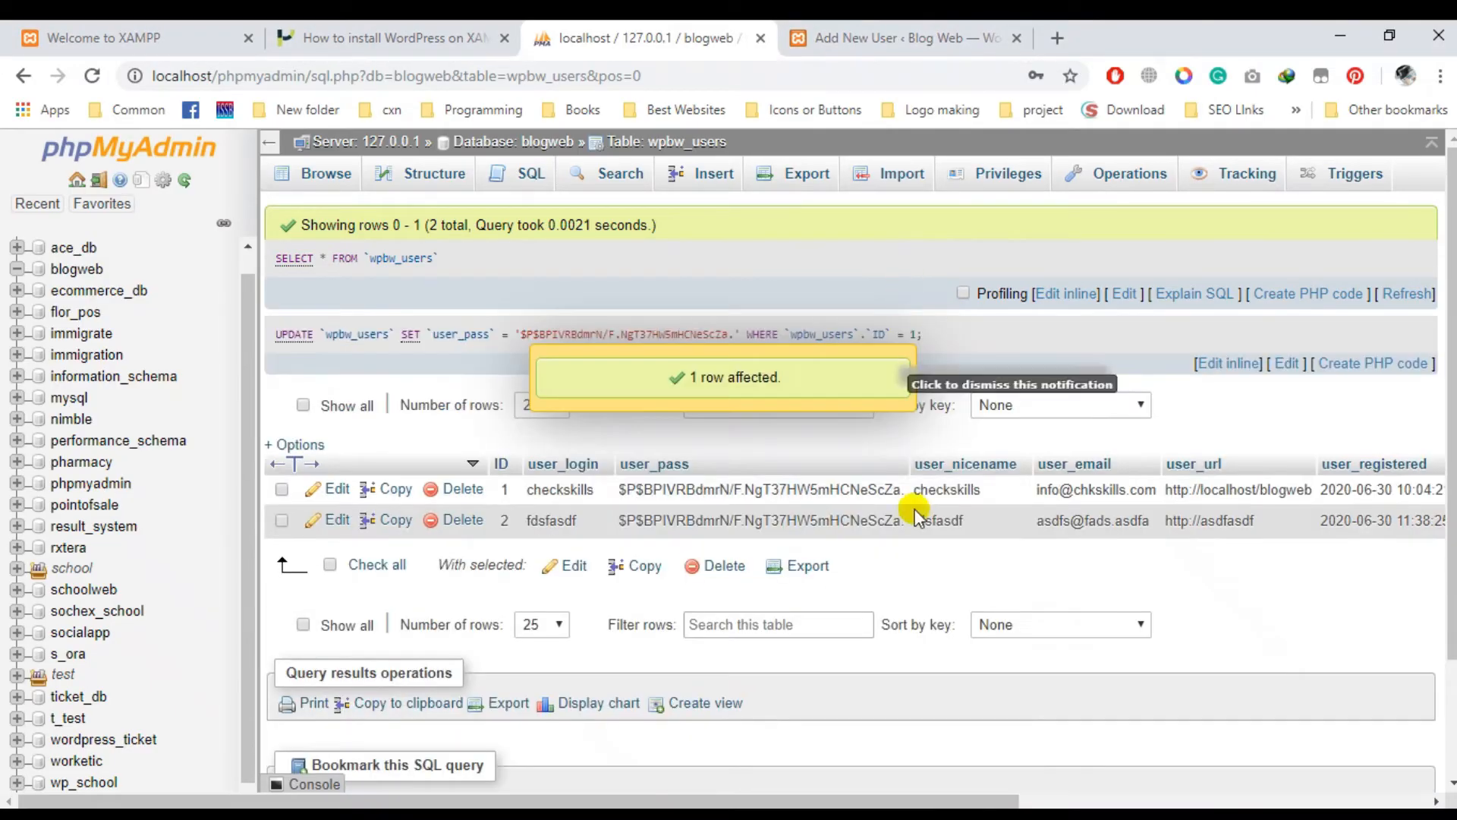
# - Switch back to the Notepad++ note pairing the plain password with its saved hash
pyautogui.hotkey('alt', 'Tab')
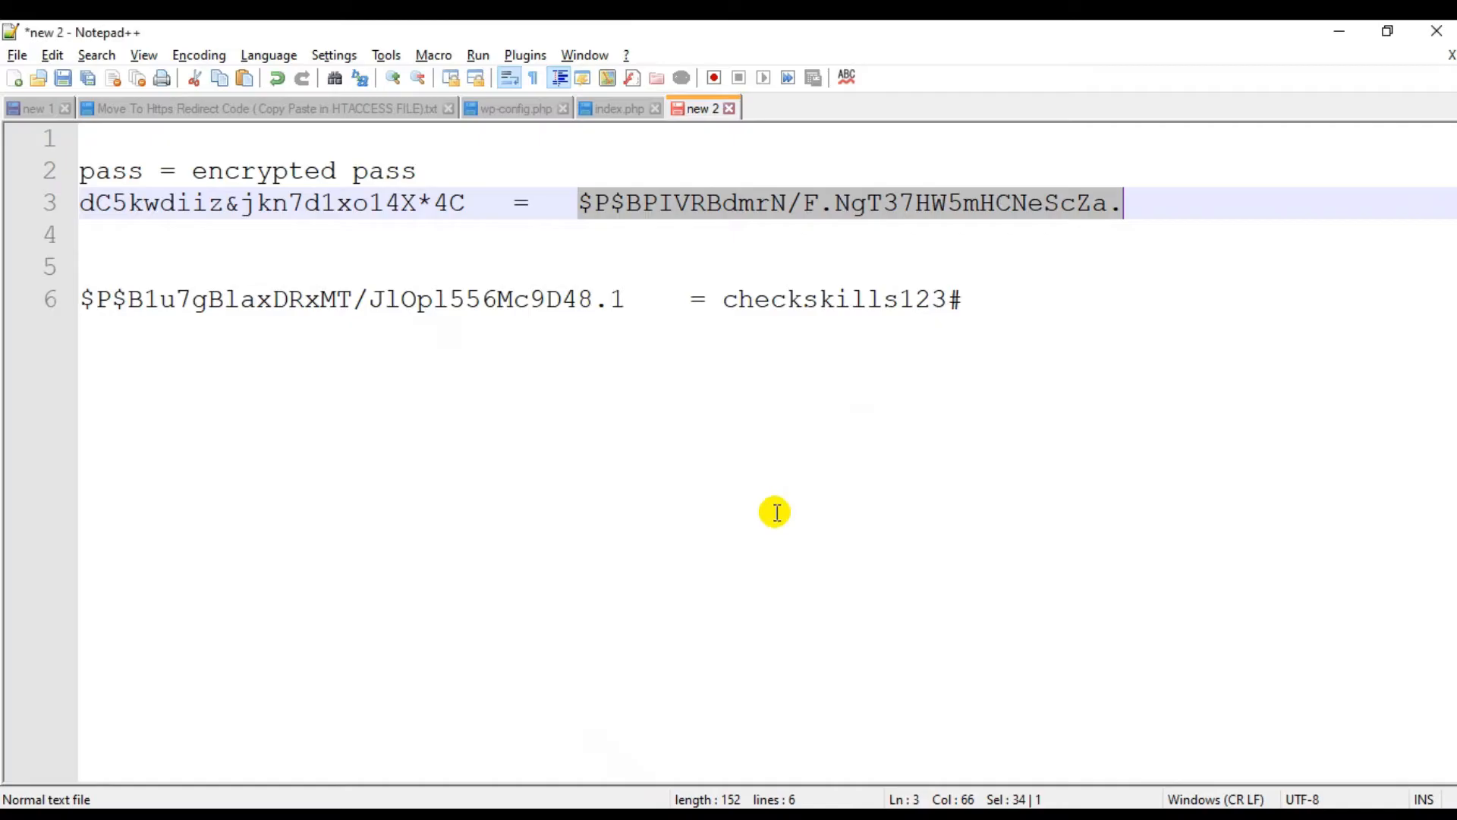
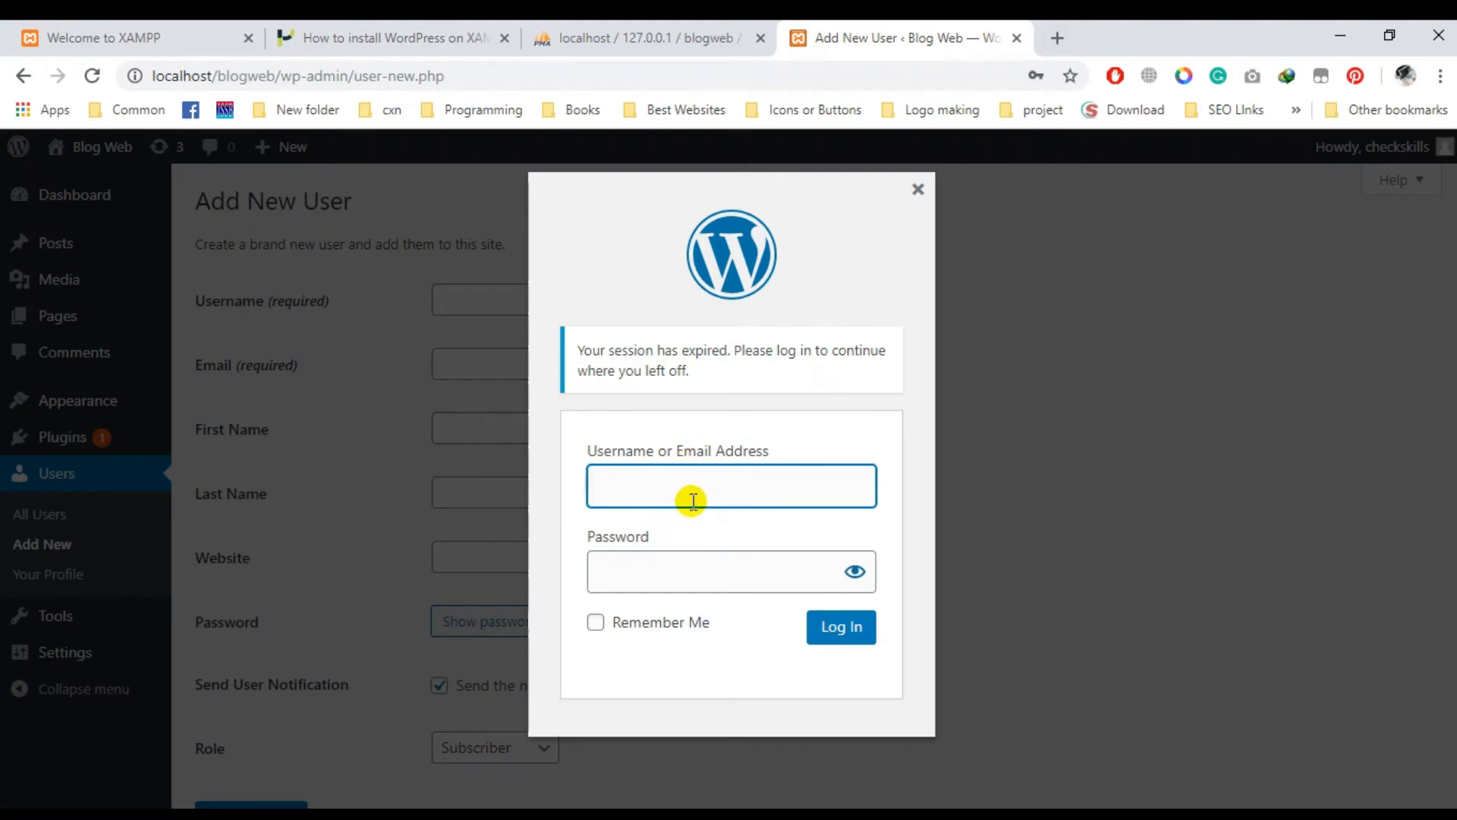
# - Log back into WordPress admin with the autocompleted username and saved password, then return to Notepad++ 'new 2'
pyautogui.write('ch')
pyautogui.press('Down')
pyautogui.press('Tab')
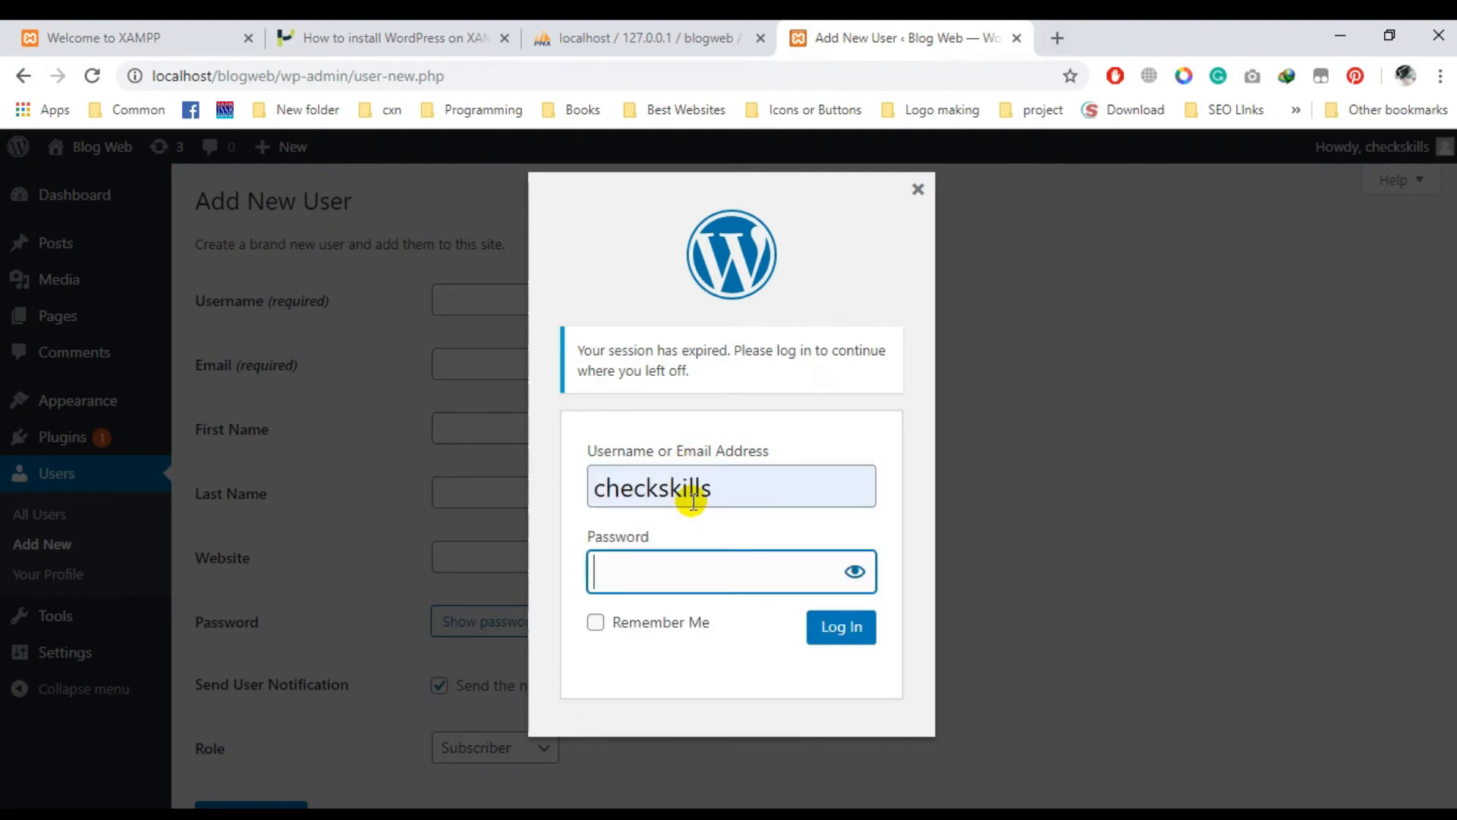
pyautogui.press('Return')
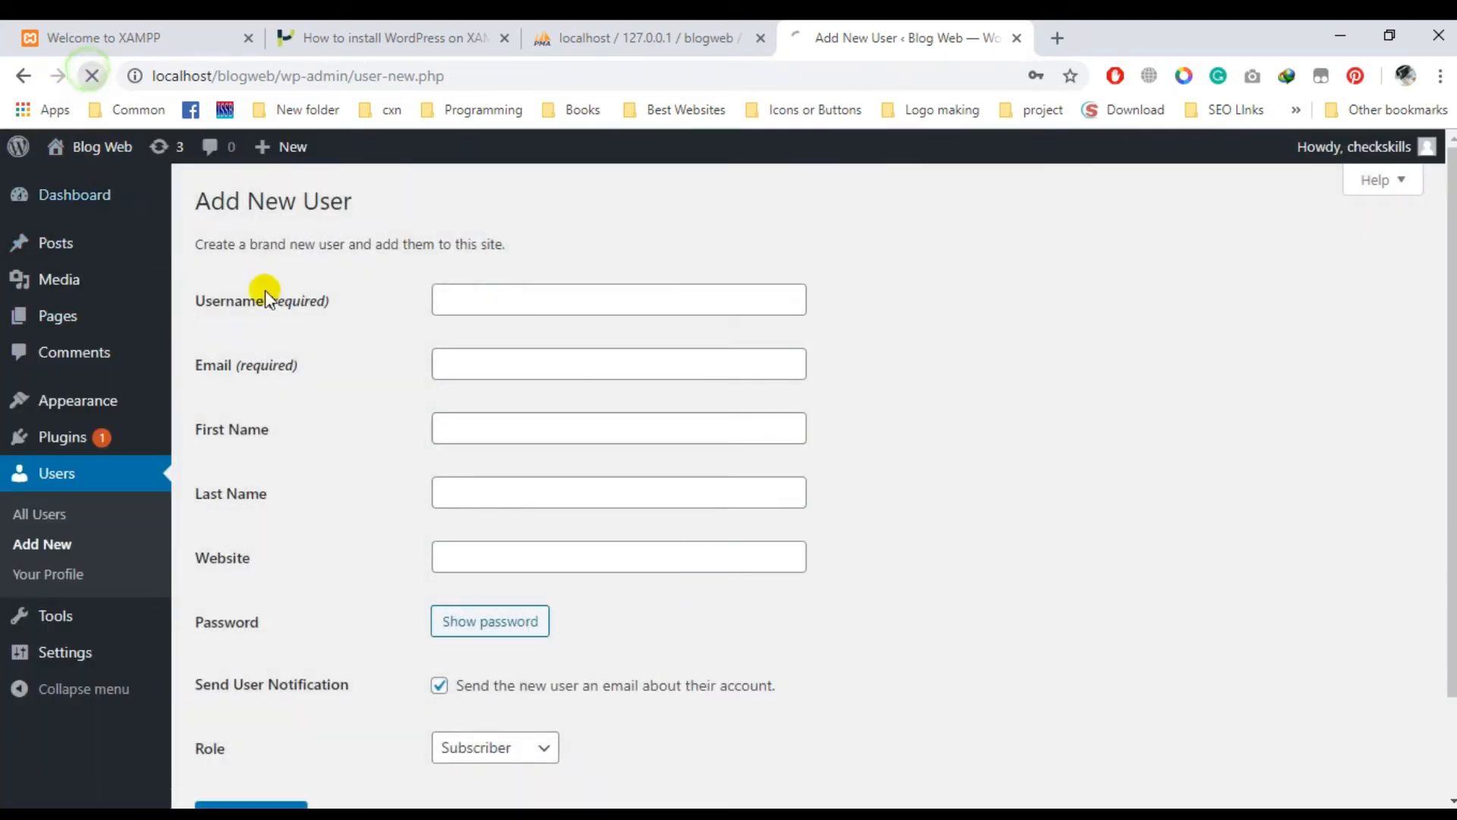
pyautogui.hotkey('alt', 'Tab')
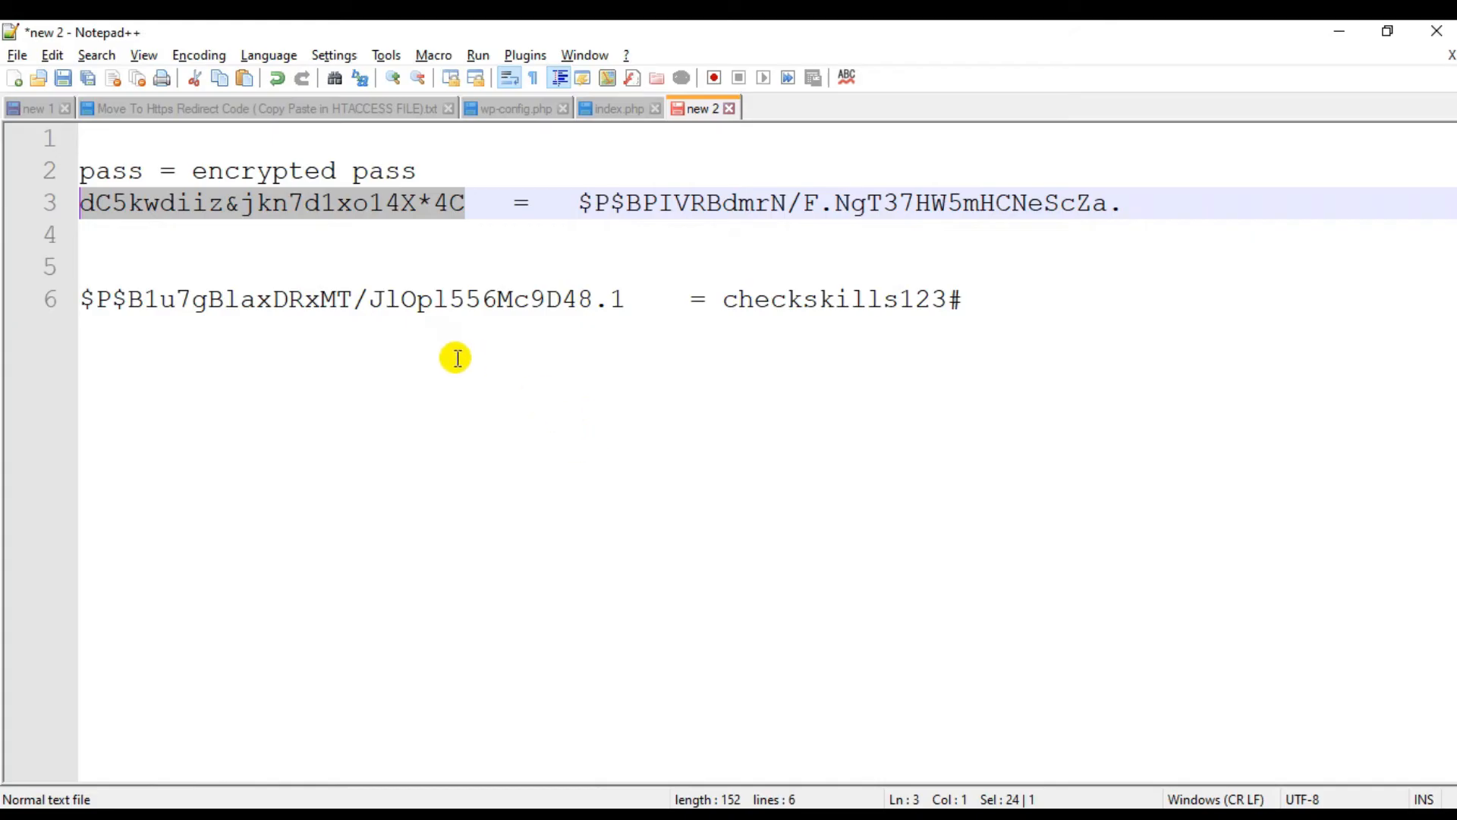
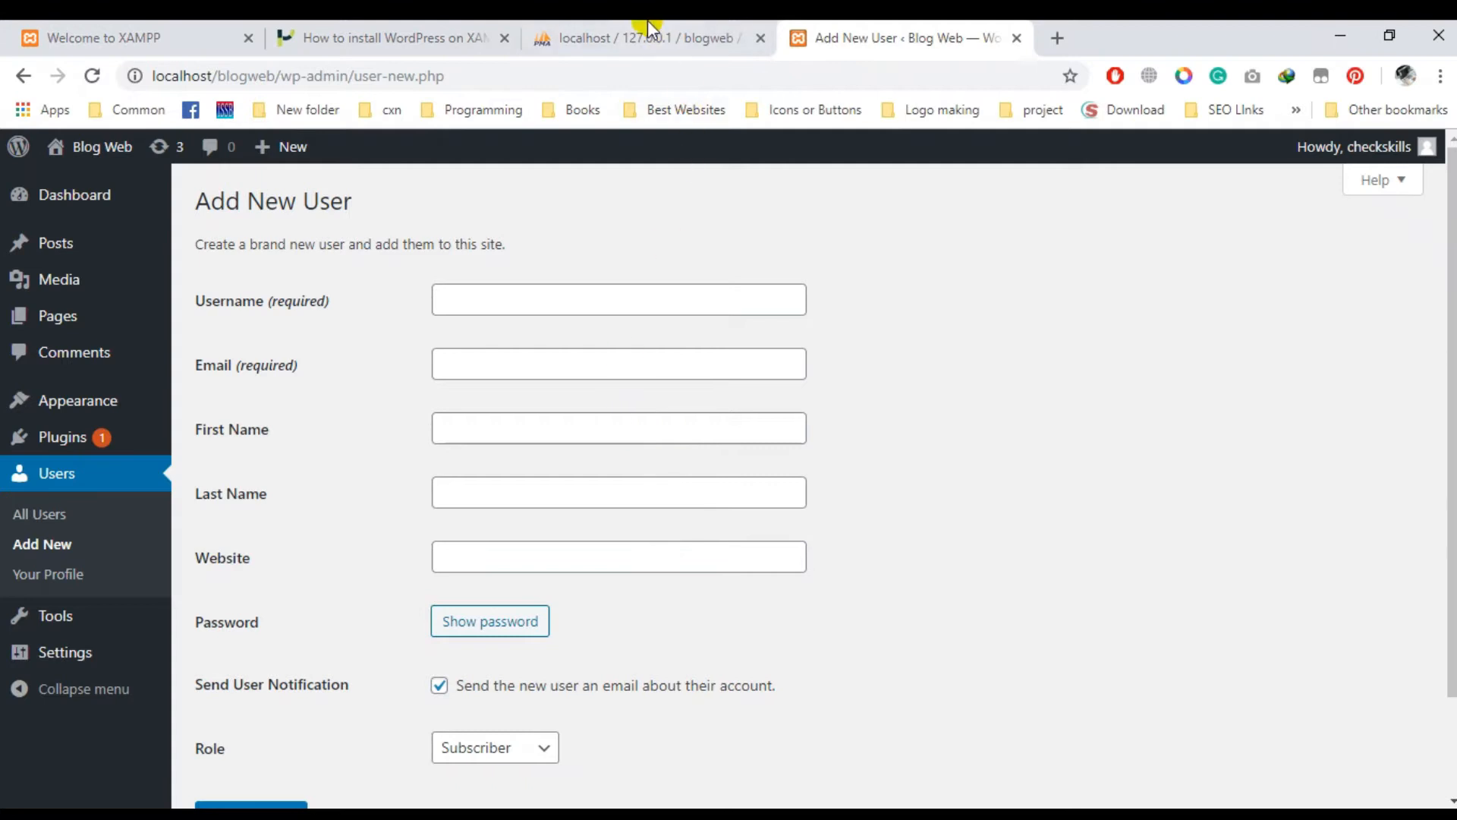
# - In wpbw_users, inline-edit row ID 1's user_pass to the pasted new hash and save it
pyautogui.click(649, 28)
pyautogui.doubleClick(771, 490)
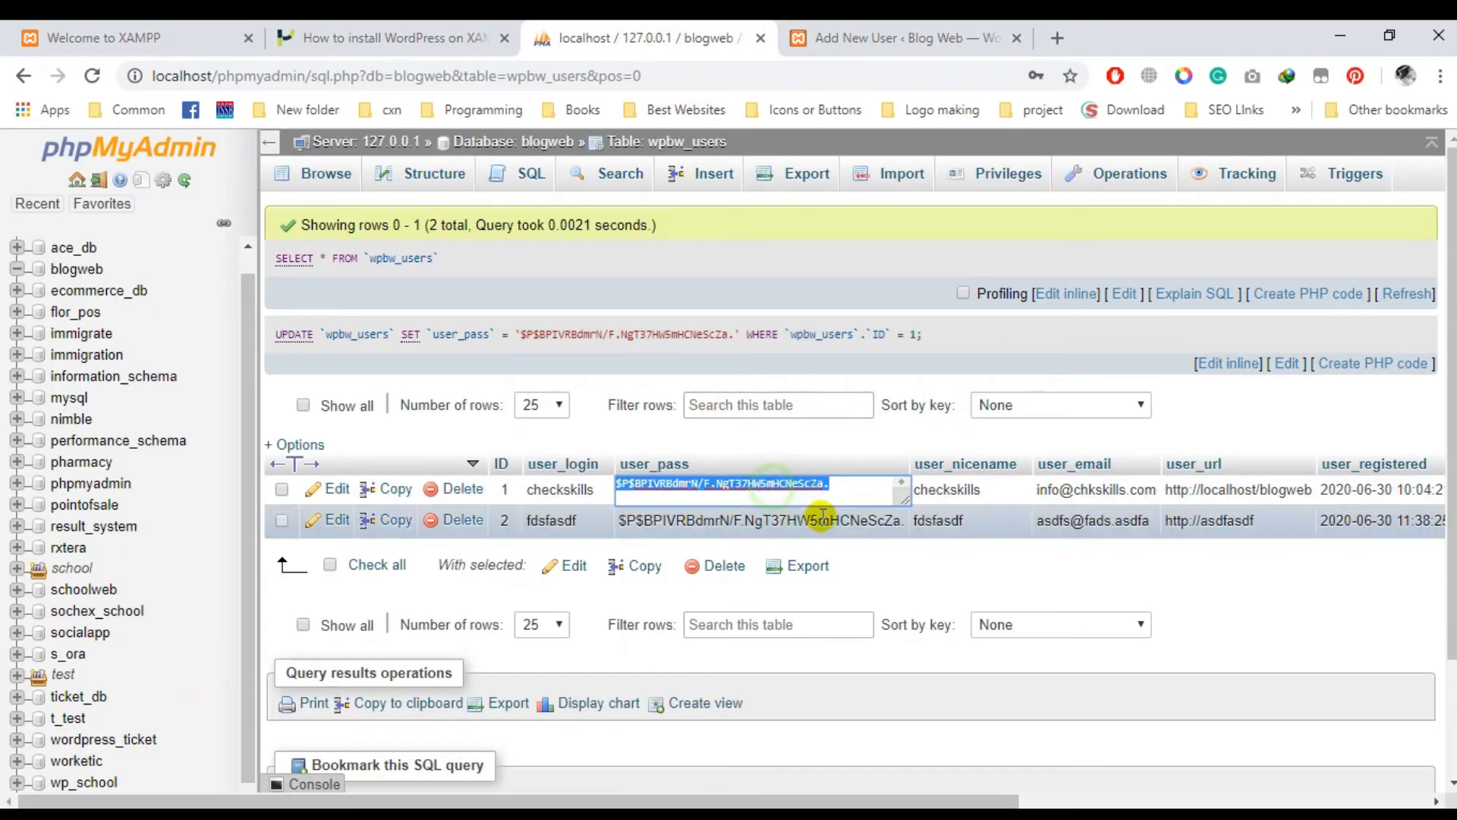
pyautogui.write('$P$B1u7gBlaxDRxMT/Jl0pl556Mc9D48.1')
pyautogui.click(1024, 577)
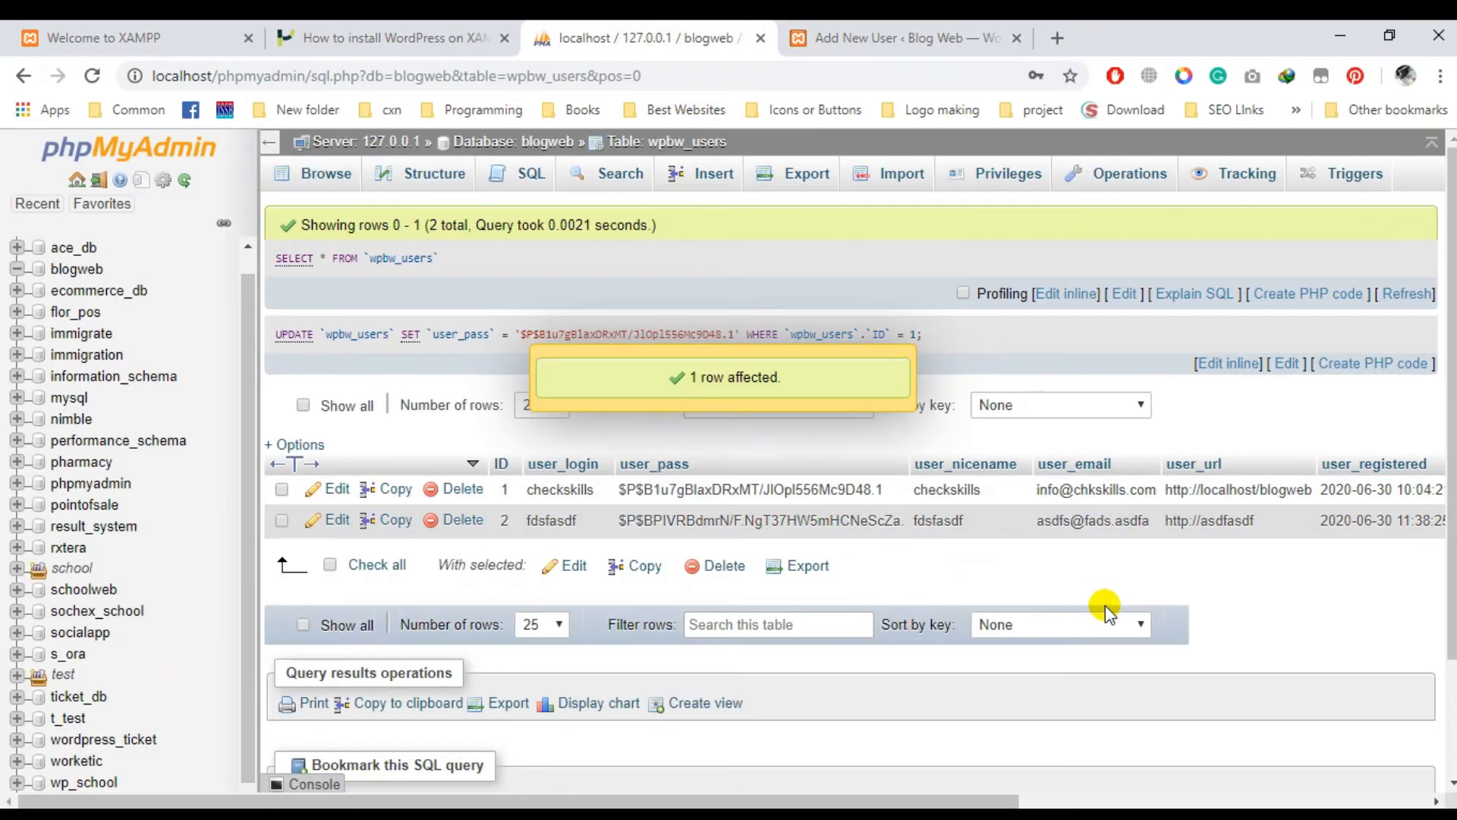
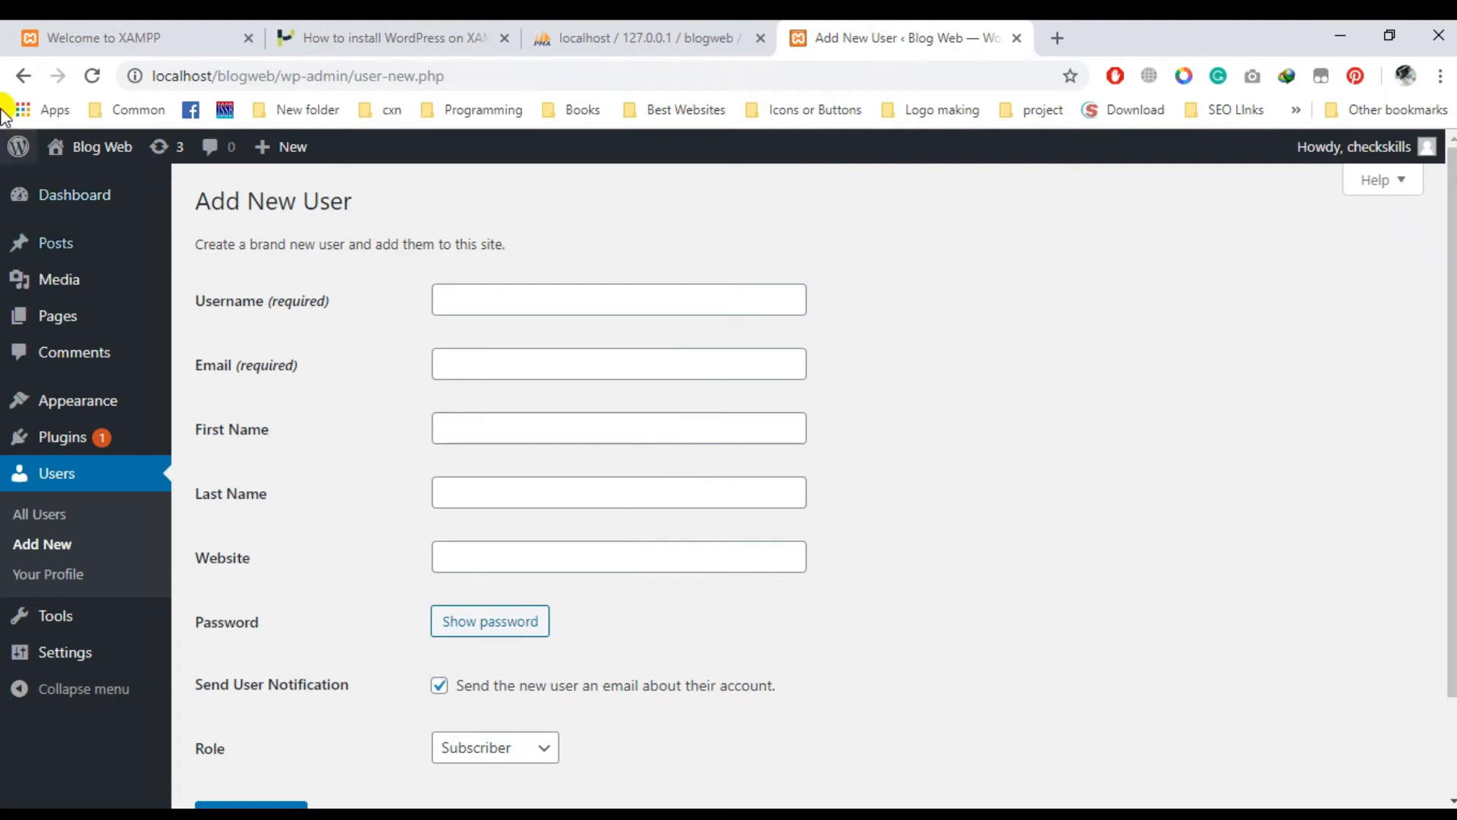
# - Reload the page and submit the login as checkskills with the new password
pyautogui.click(92, 76)
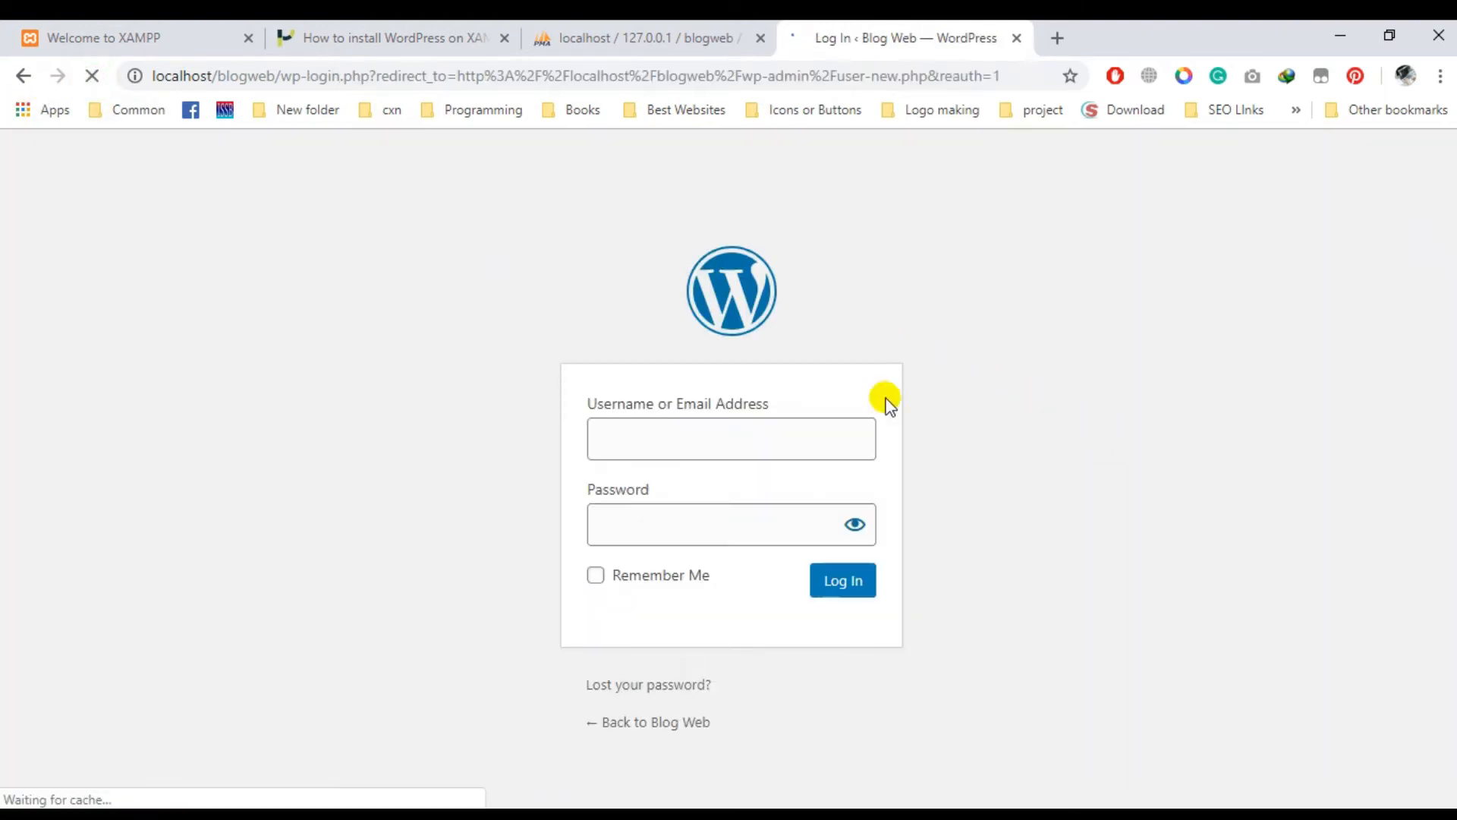
pyautogui.click(722, 436)
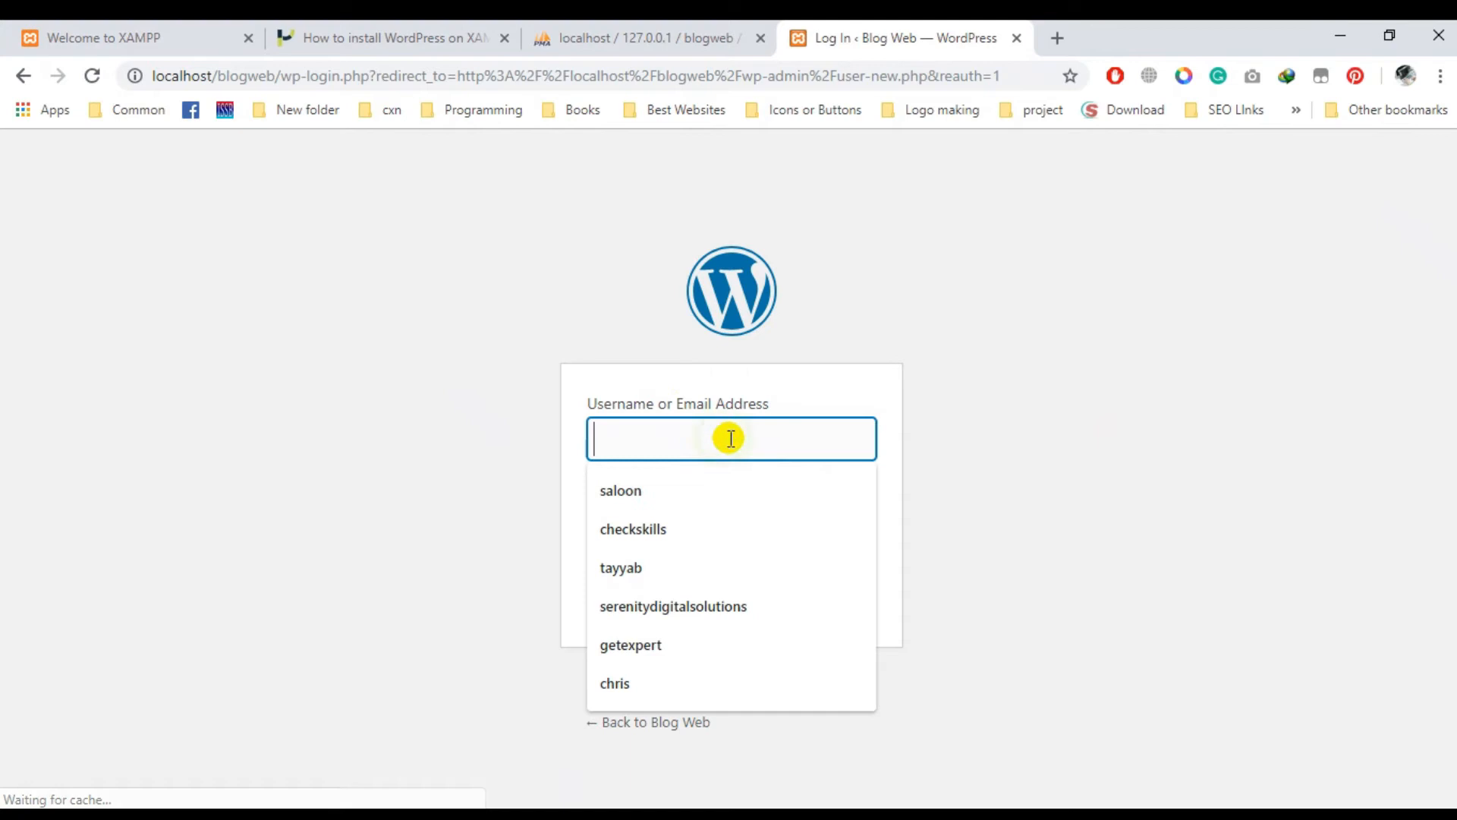
pyautogui.click(700, 528)
pyautogui.click(761, 531)
pyautogui.click(864, 591)
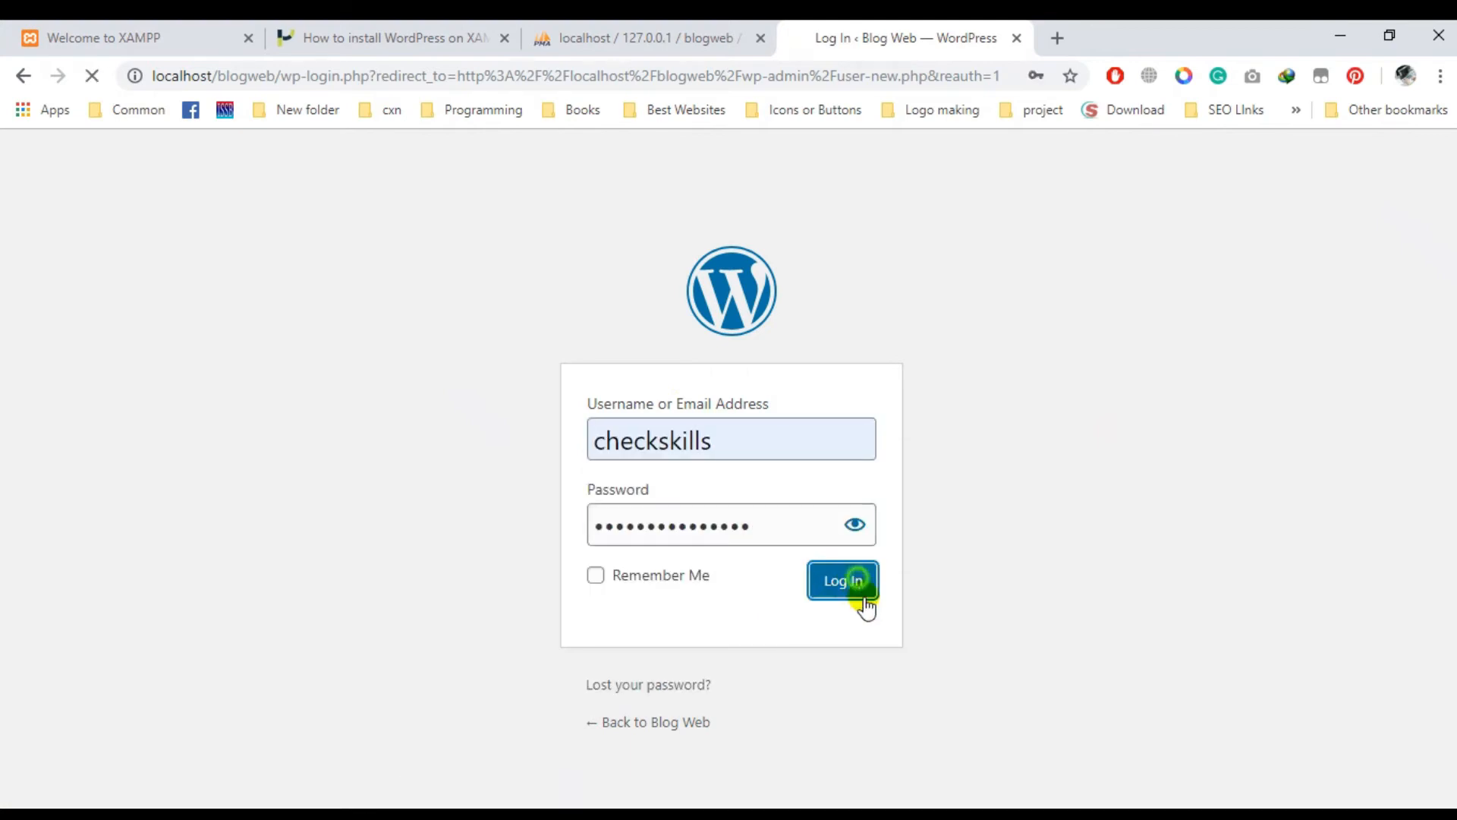
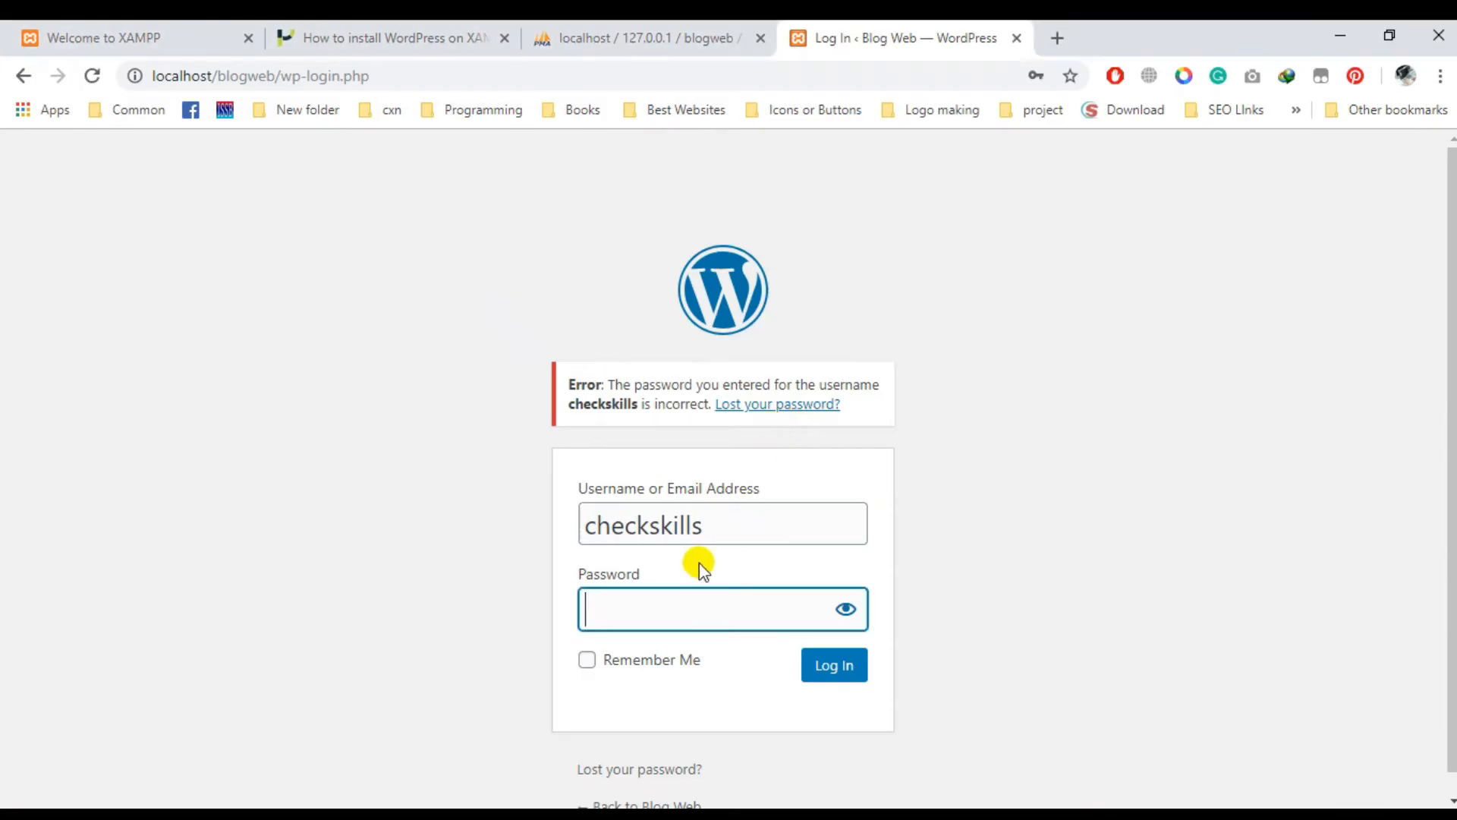
# - Log in to the Blog Web admin as checkskills, then return to the browser's phpMyAdmin page
pyautogui.click(850, 676)
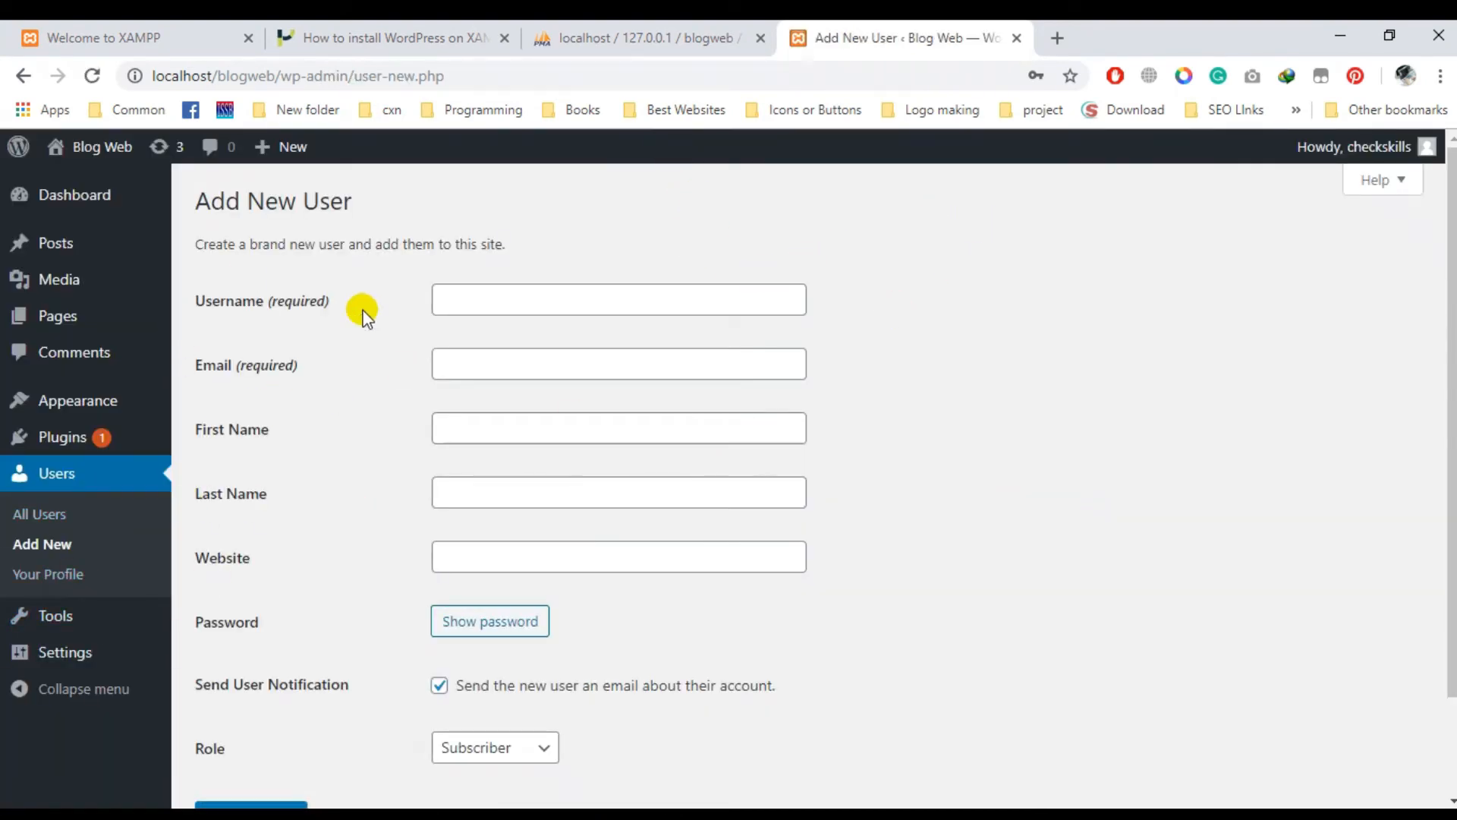
pyautogui.hotkey('alt', 'Tab')
pyautogui.hotkey('alt', 'Tab')
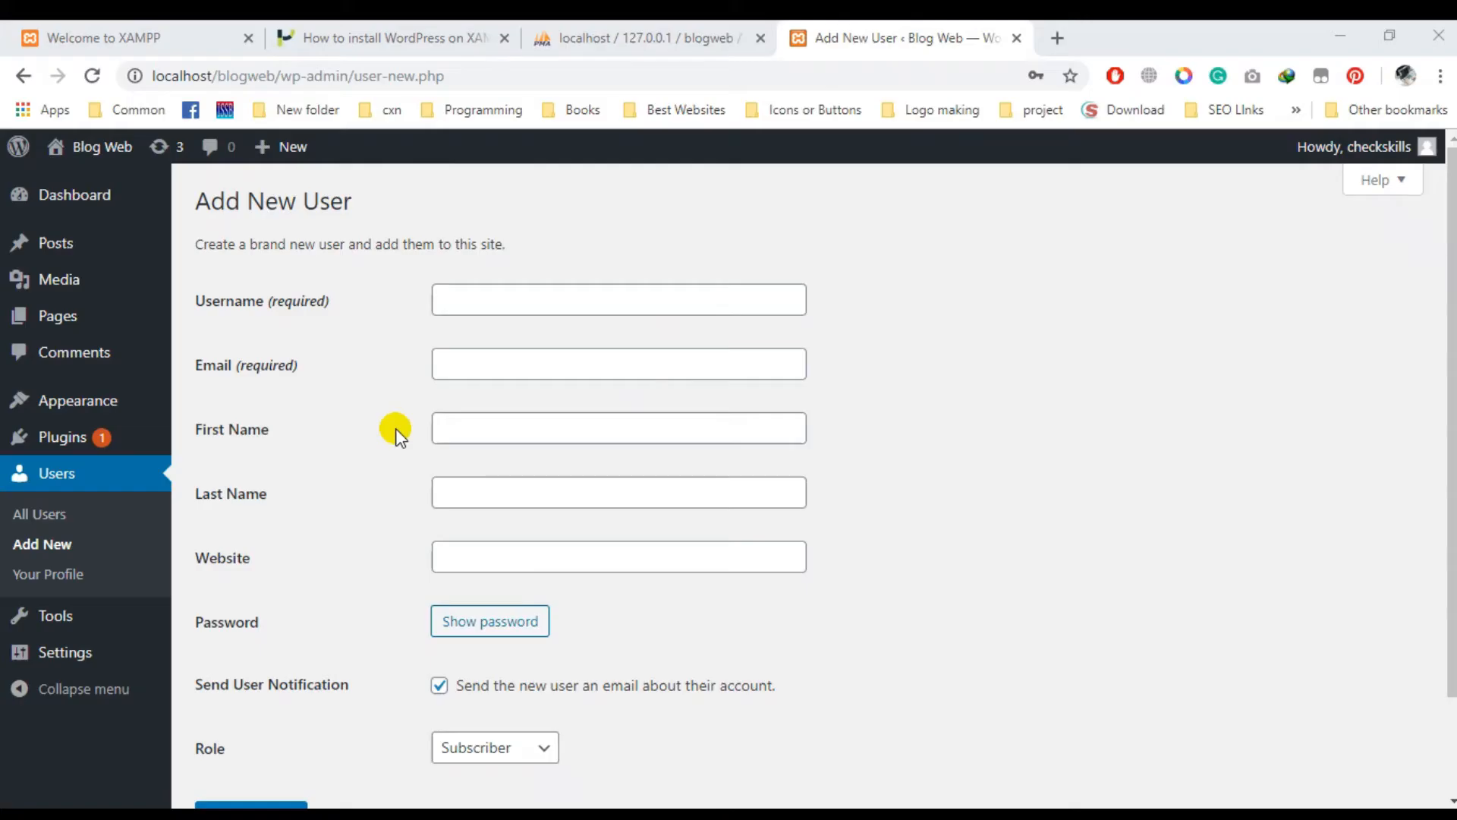
pyautogui.click(666, 31)
# - Reload the wpbw_users rows and show blogweb's overview of its 12 wpbw_ tables
pyautogui.scroll(-2, 1246, 504)
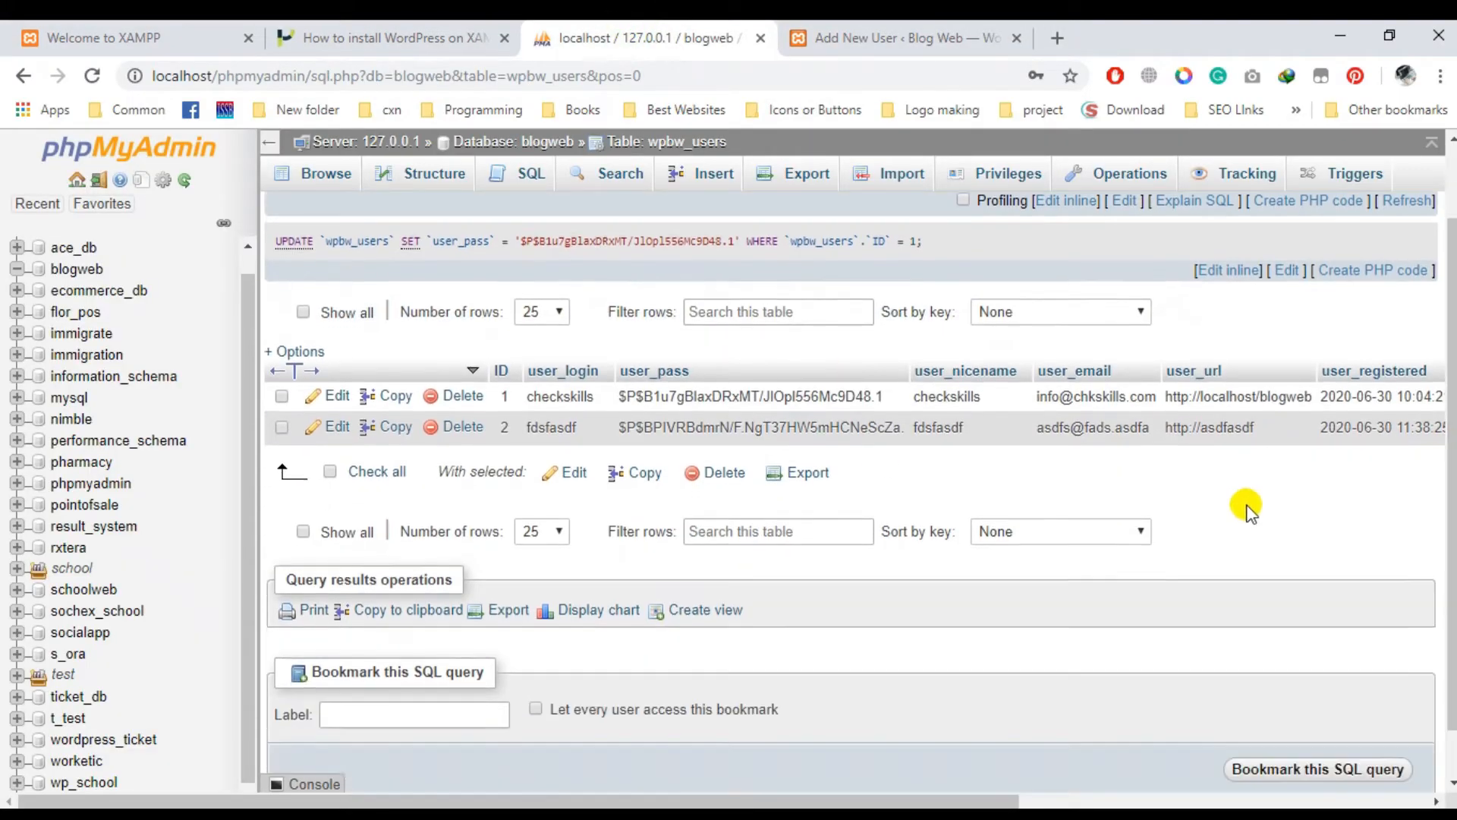
pyautogui.scroll(2, 1116, 478)
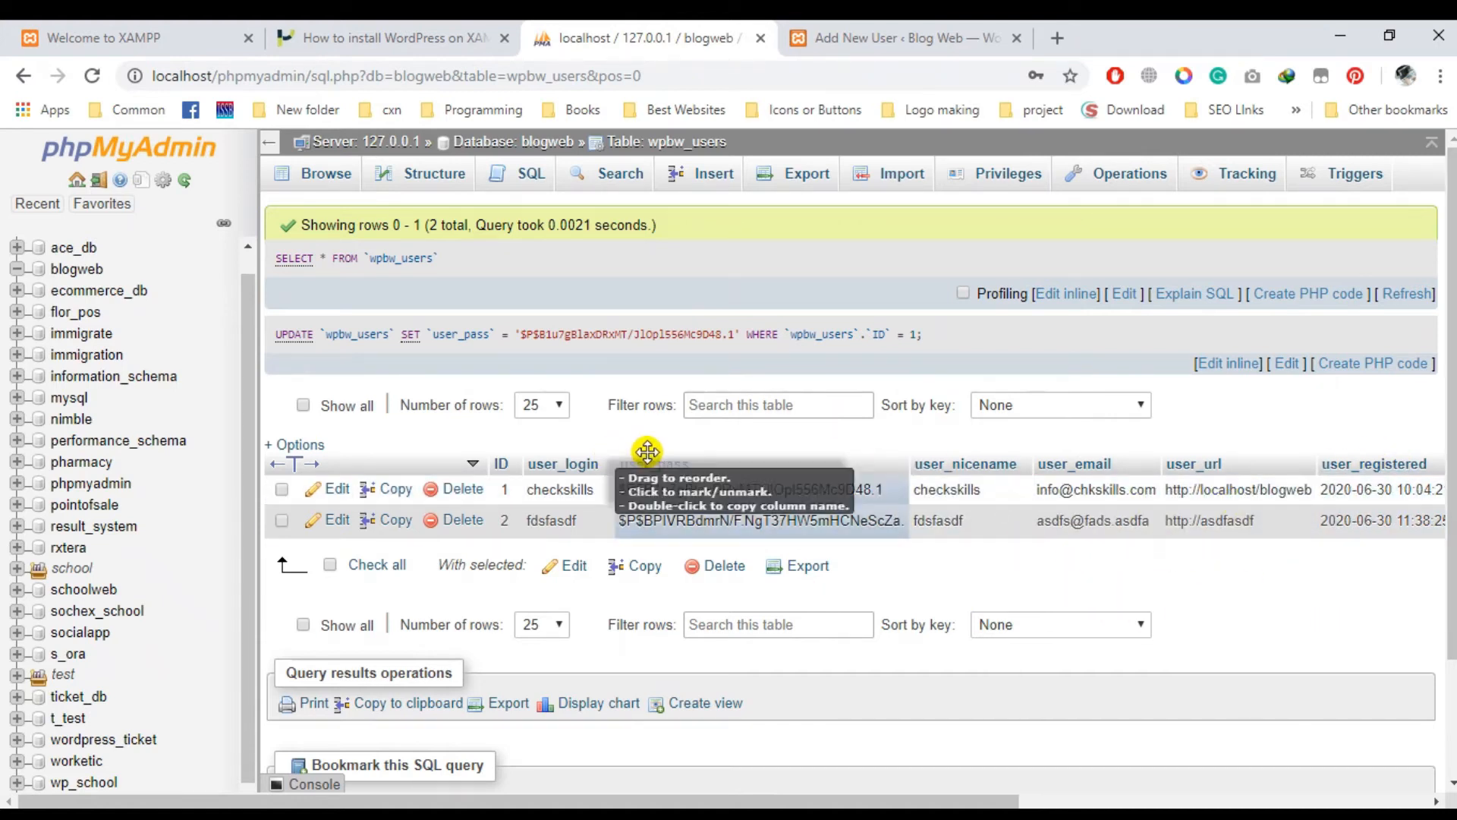
pyautogui.click(314, 184)
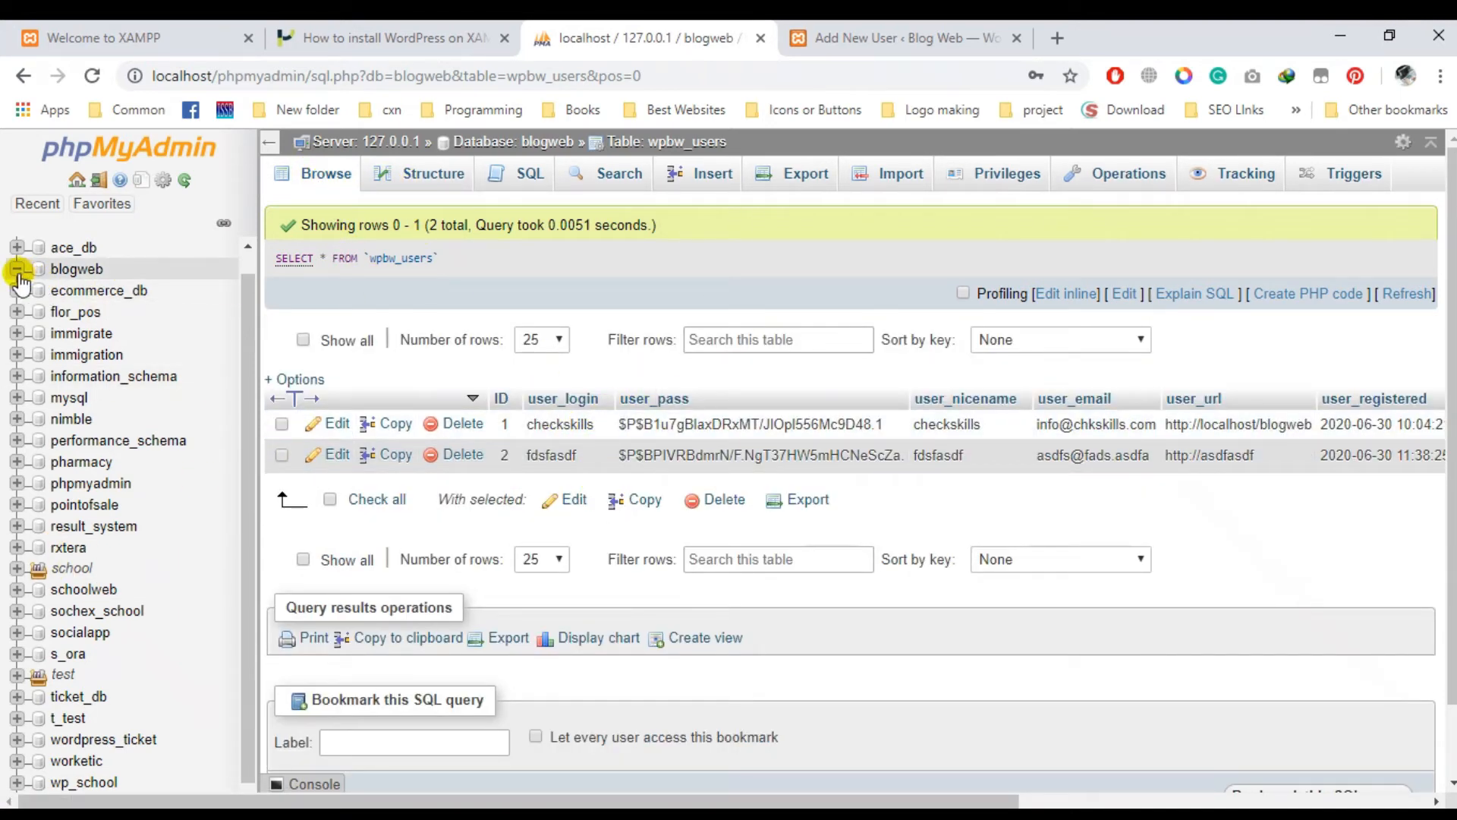
pyautogui.click(76, 270)
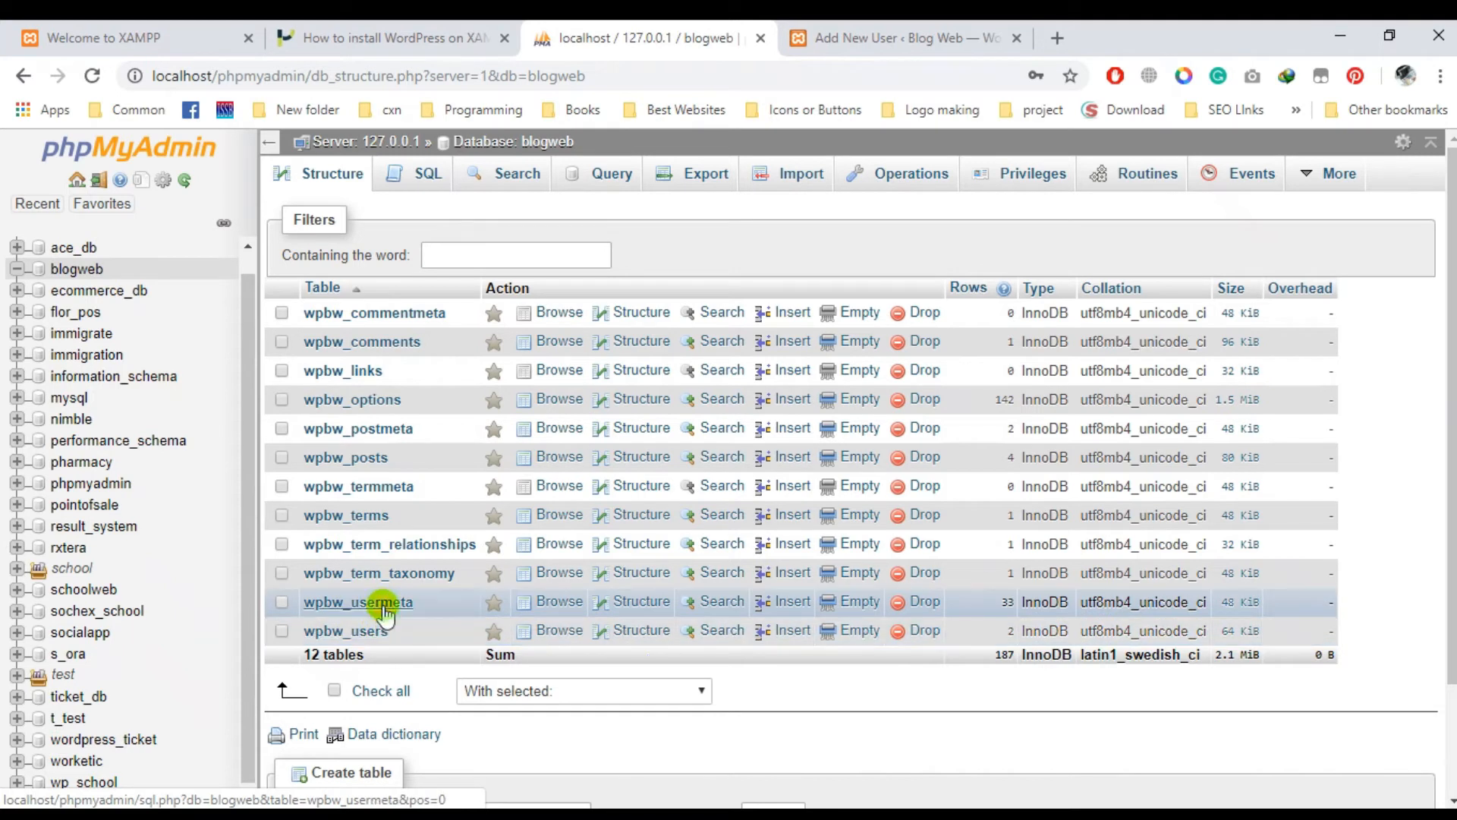
pyautogui.click(383, 610)
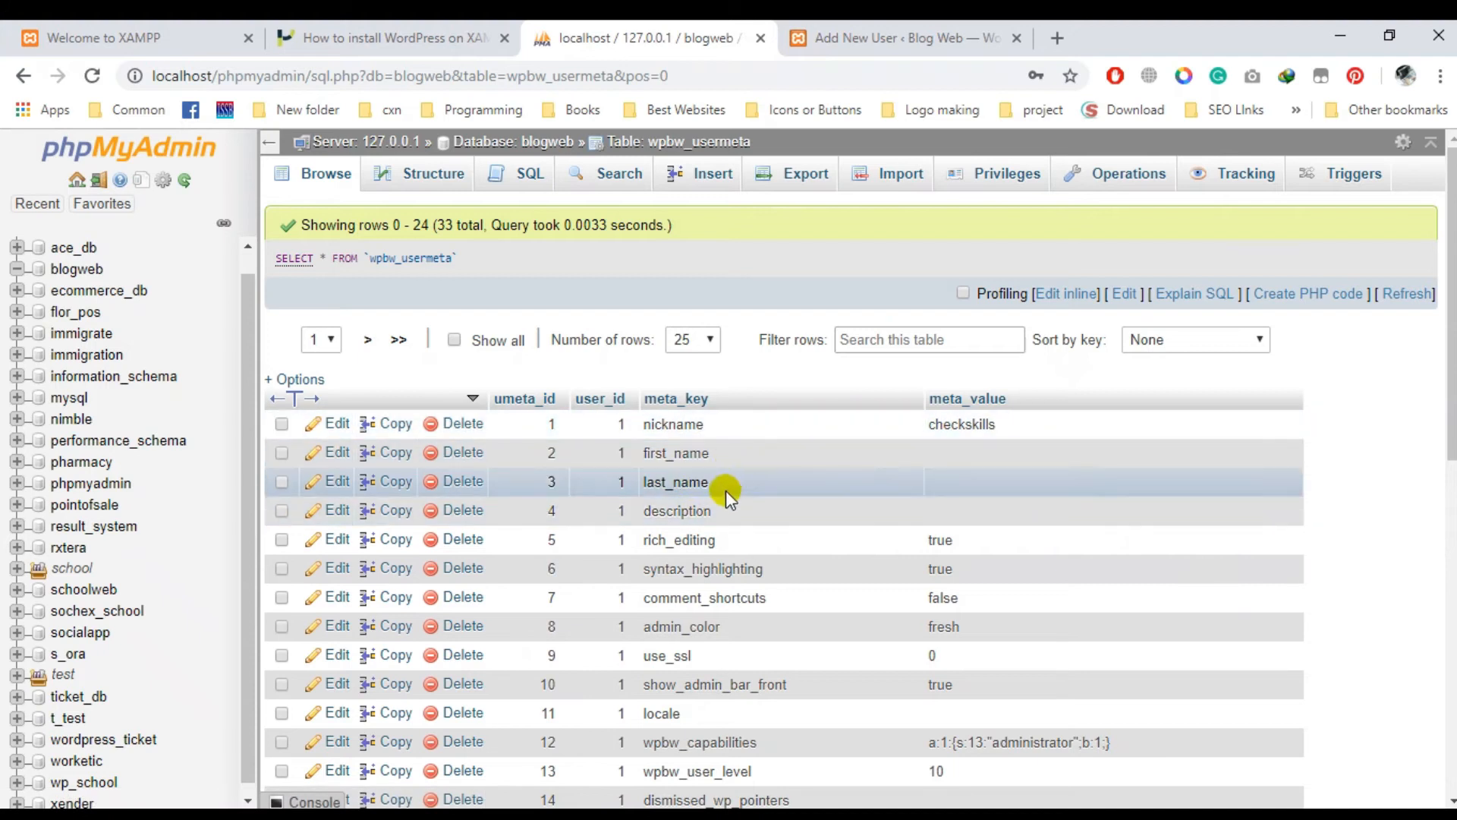
pyautogui.scroll(-6, 722, 497)
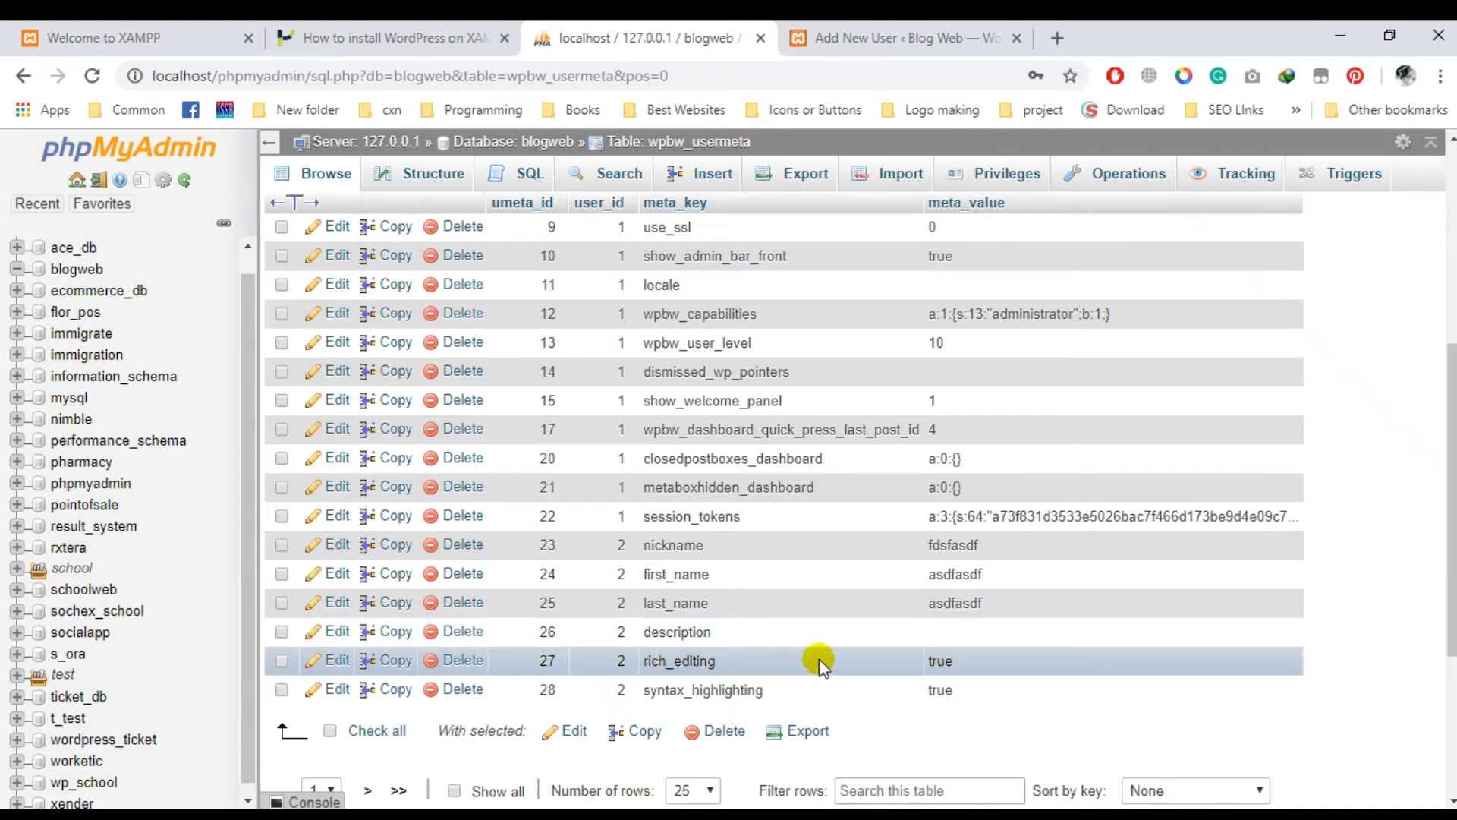
pyautogui.doubleClick(999, 311)
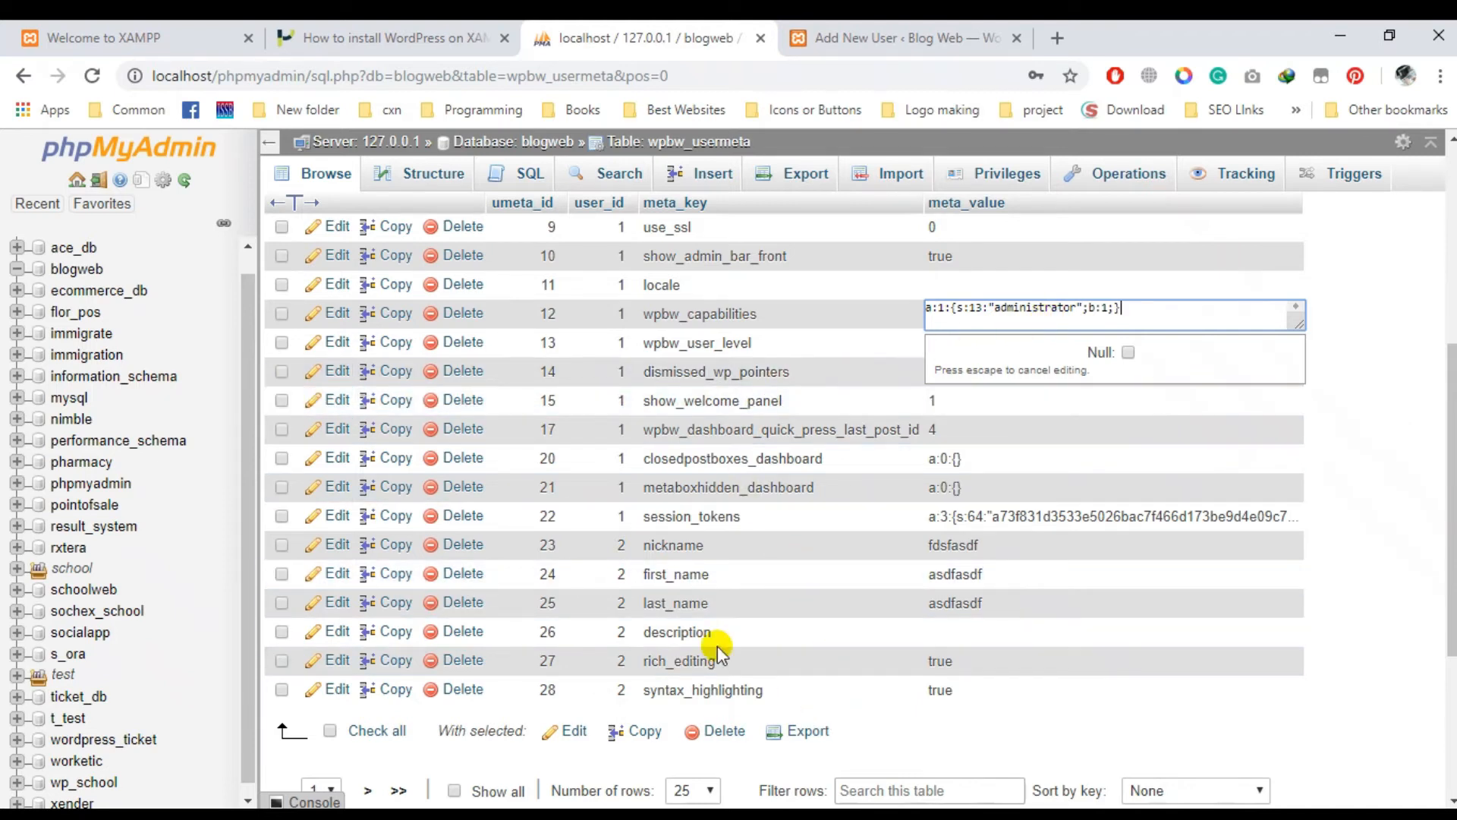
pyautogui.scroll(-2, 757, 579)
pyautogui.click(1363, 513)
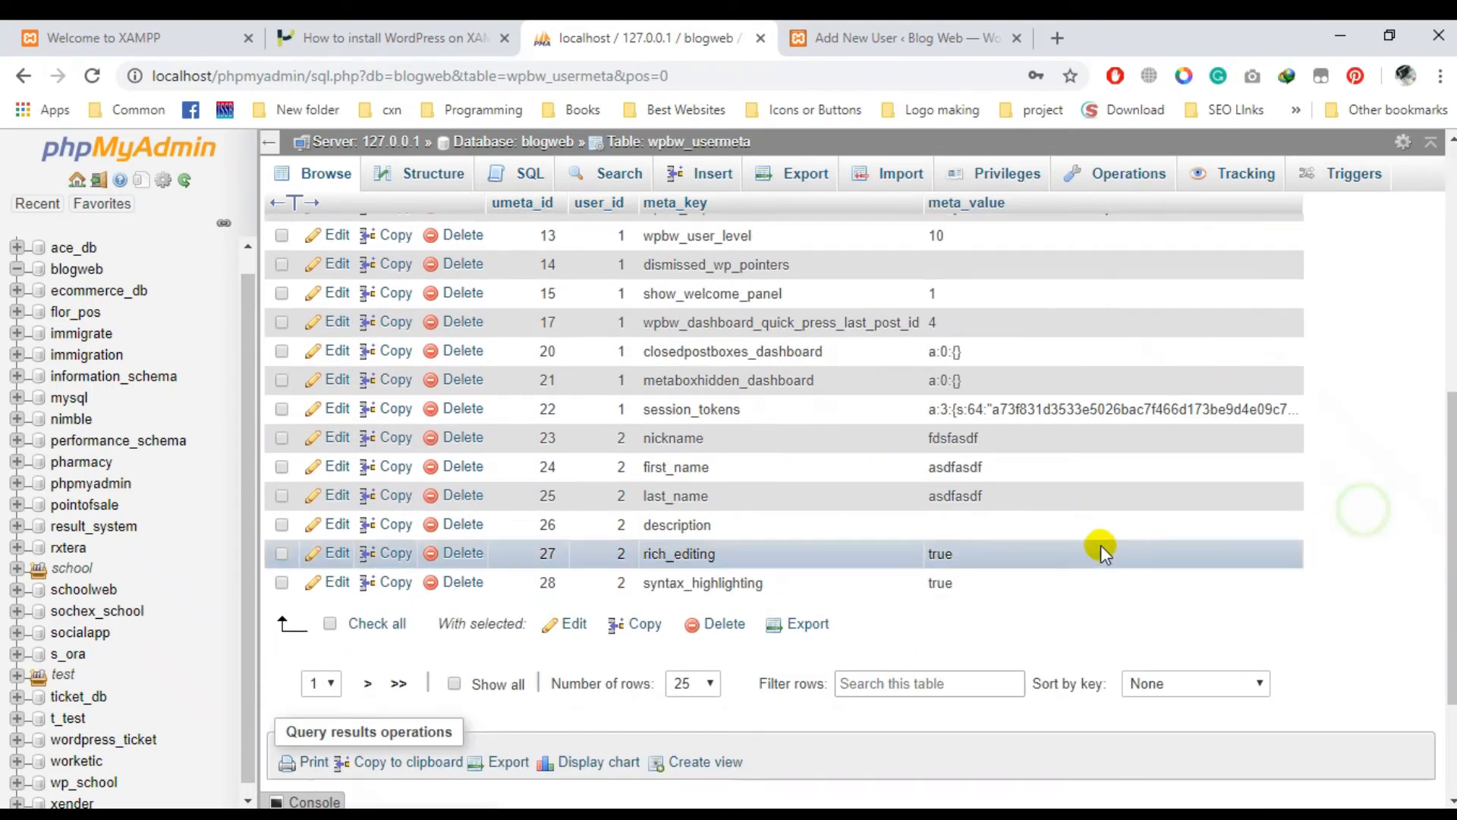
pyautogui.scroll(3, 890, 535)
pyautogui.scroll(3, 835, 586)
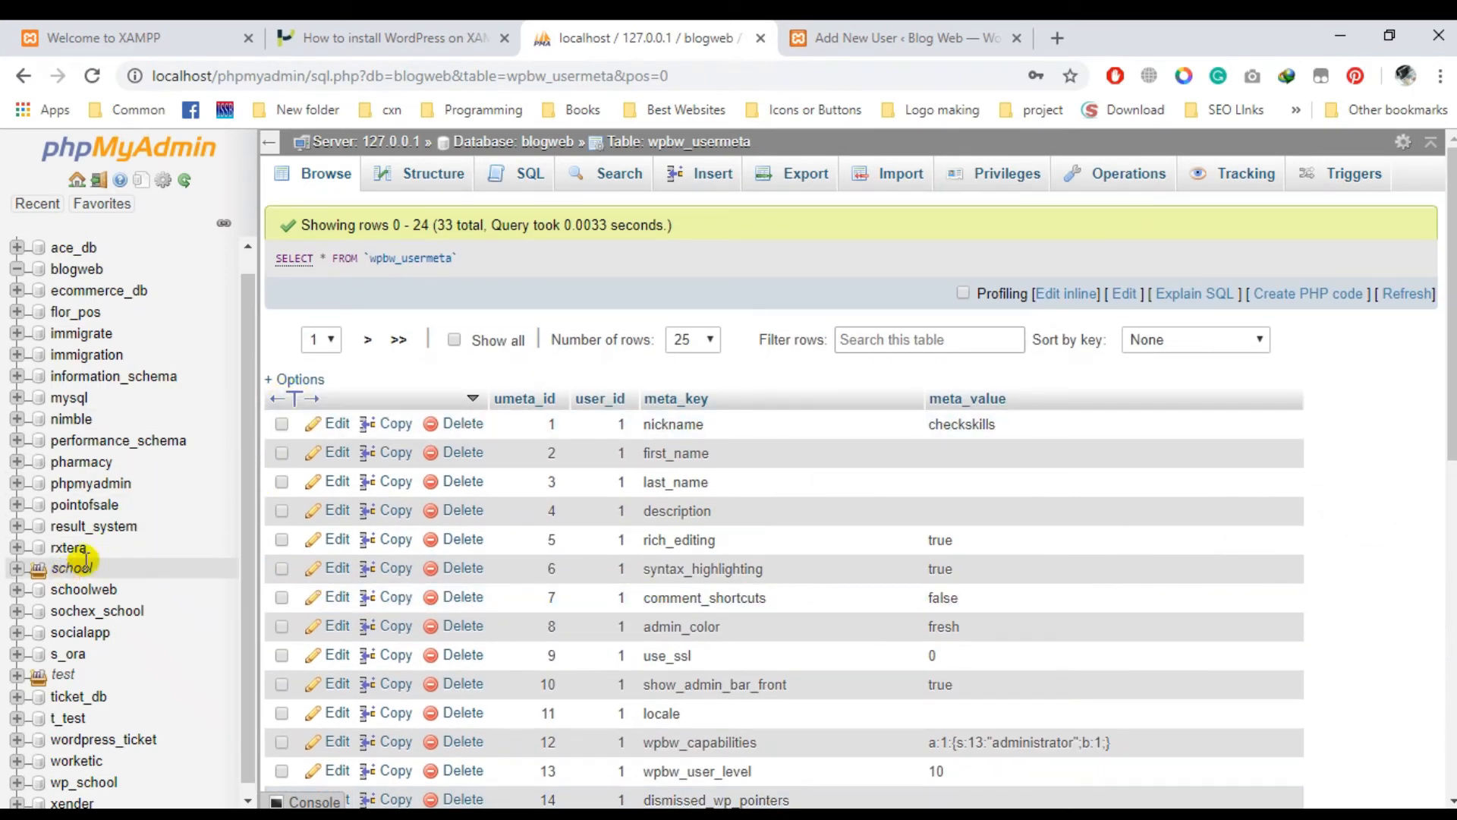
pyautogui.click(326, 174)
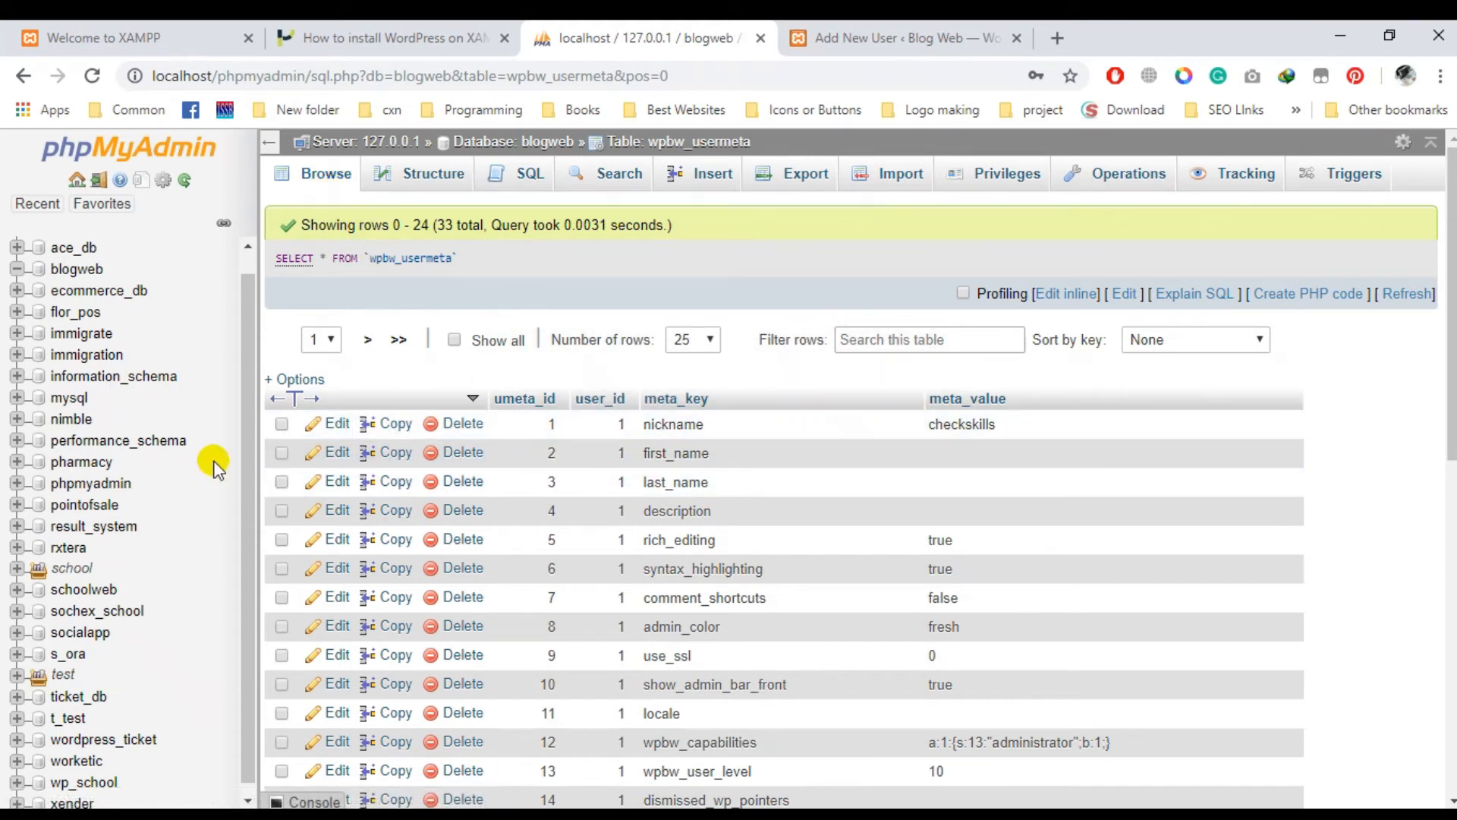
pyautogui.click(76, 271)
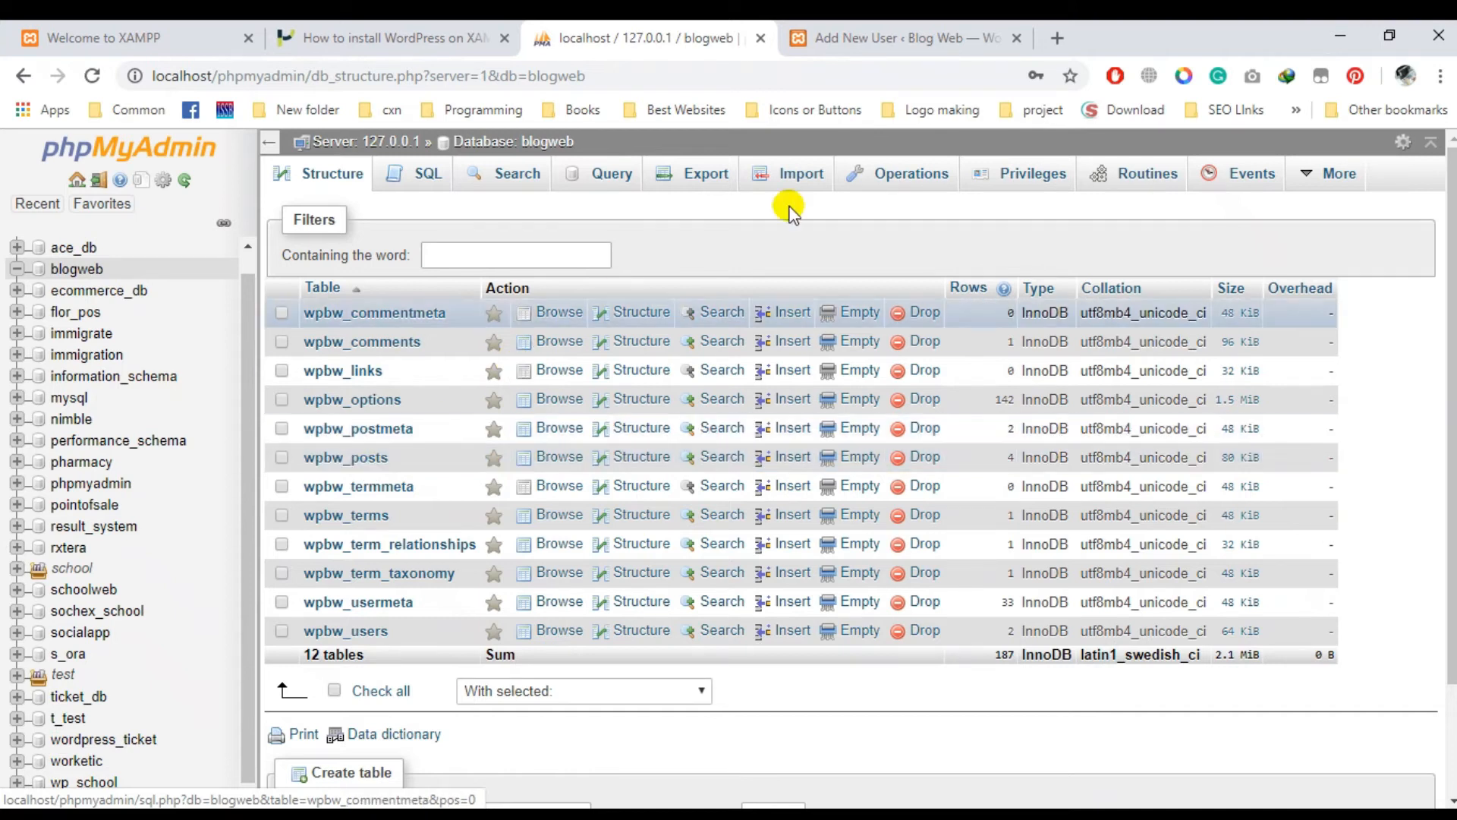
pyautogui.click(853, 38)
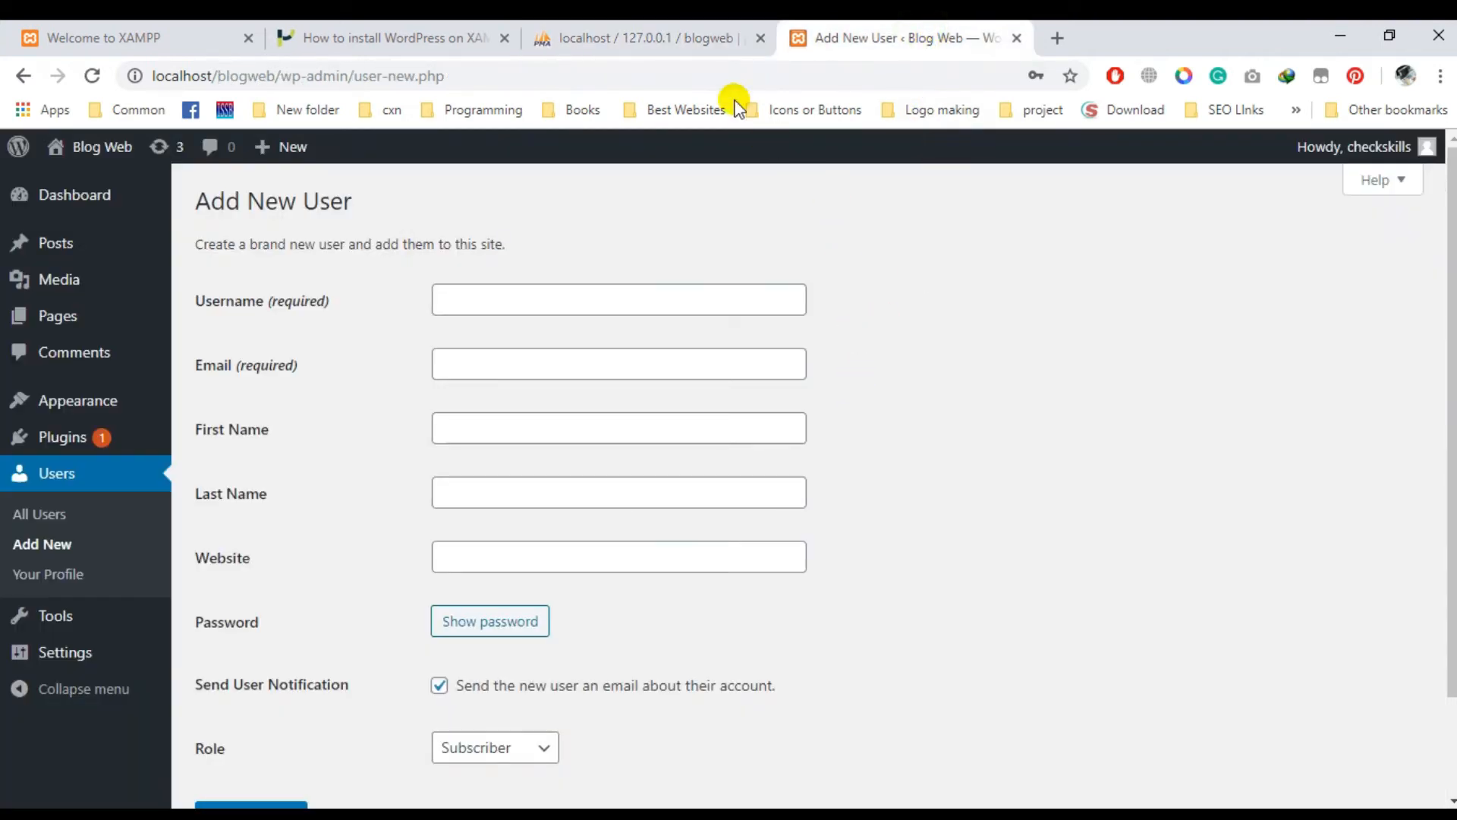
pyautogui.click(660, 70)
pyautogui.click(676, 38)
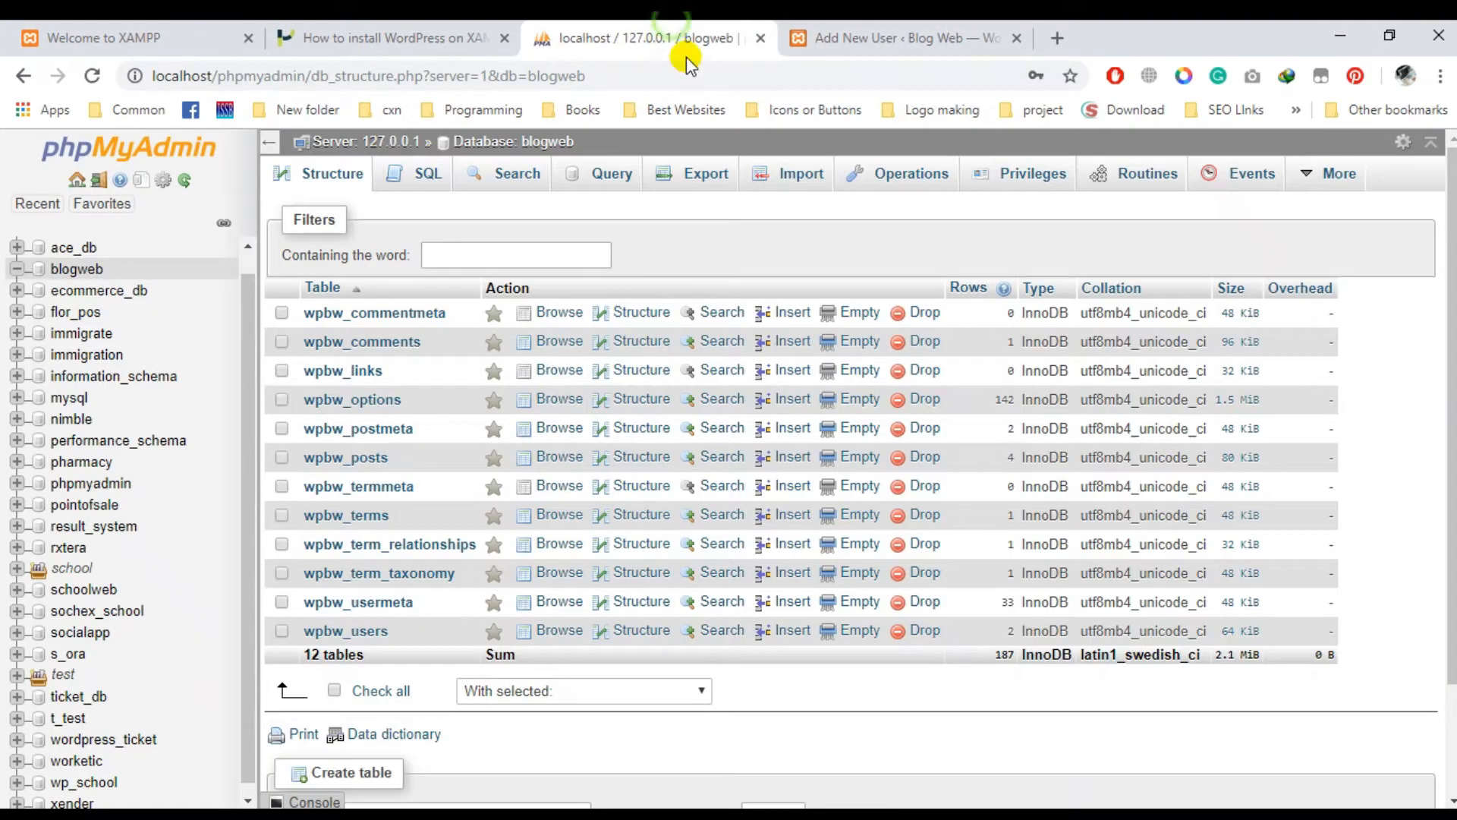
pyautogui.click(355, 460)
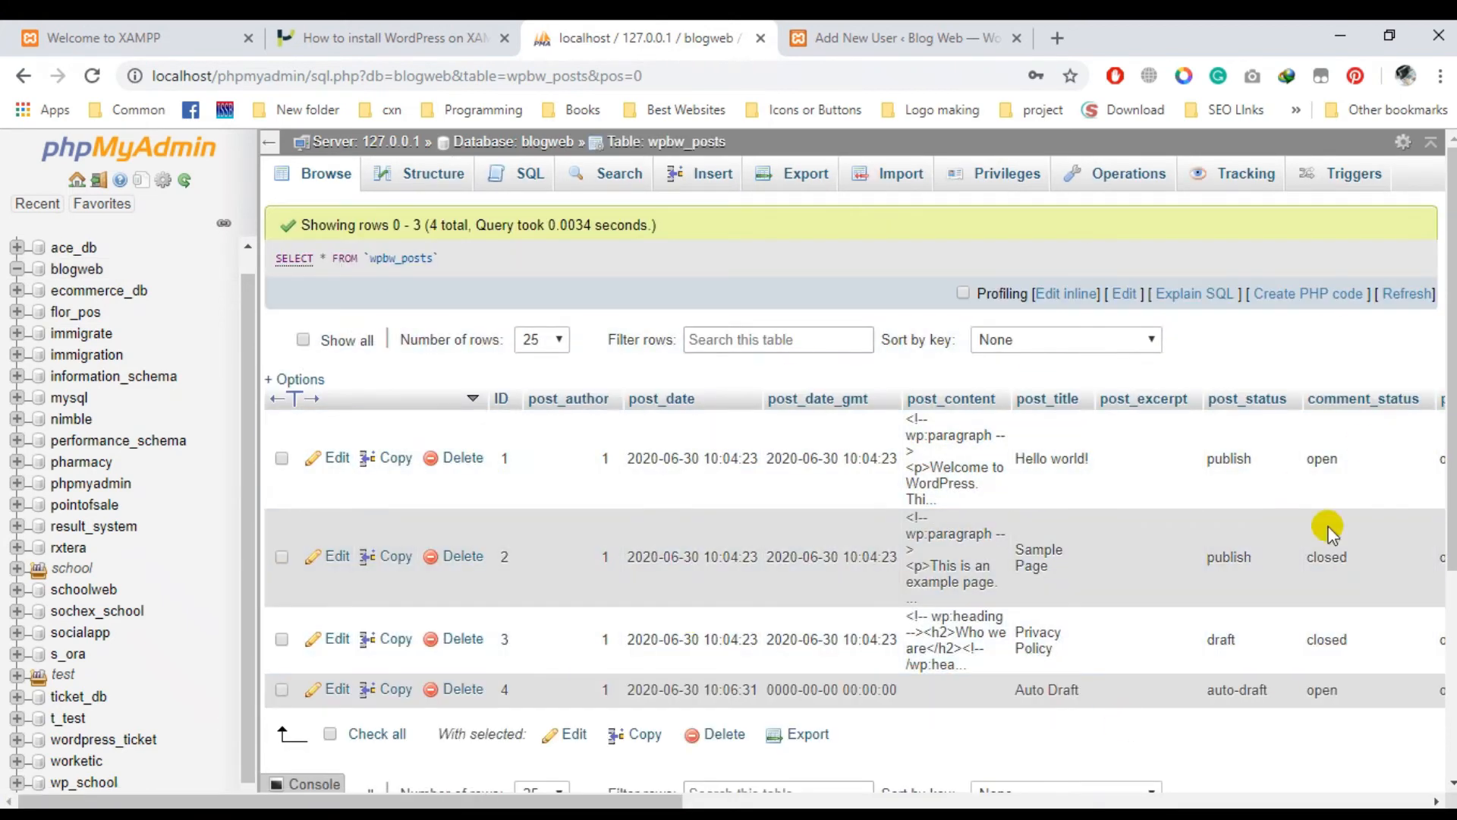
pyautogui.scroll(-4, 1129, 491)
pyautogui.scroll(4, 1077, 501)
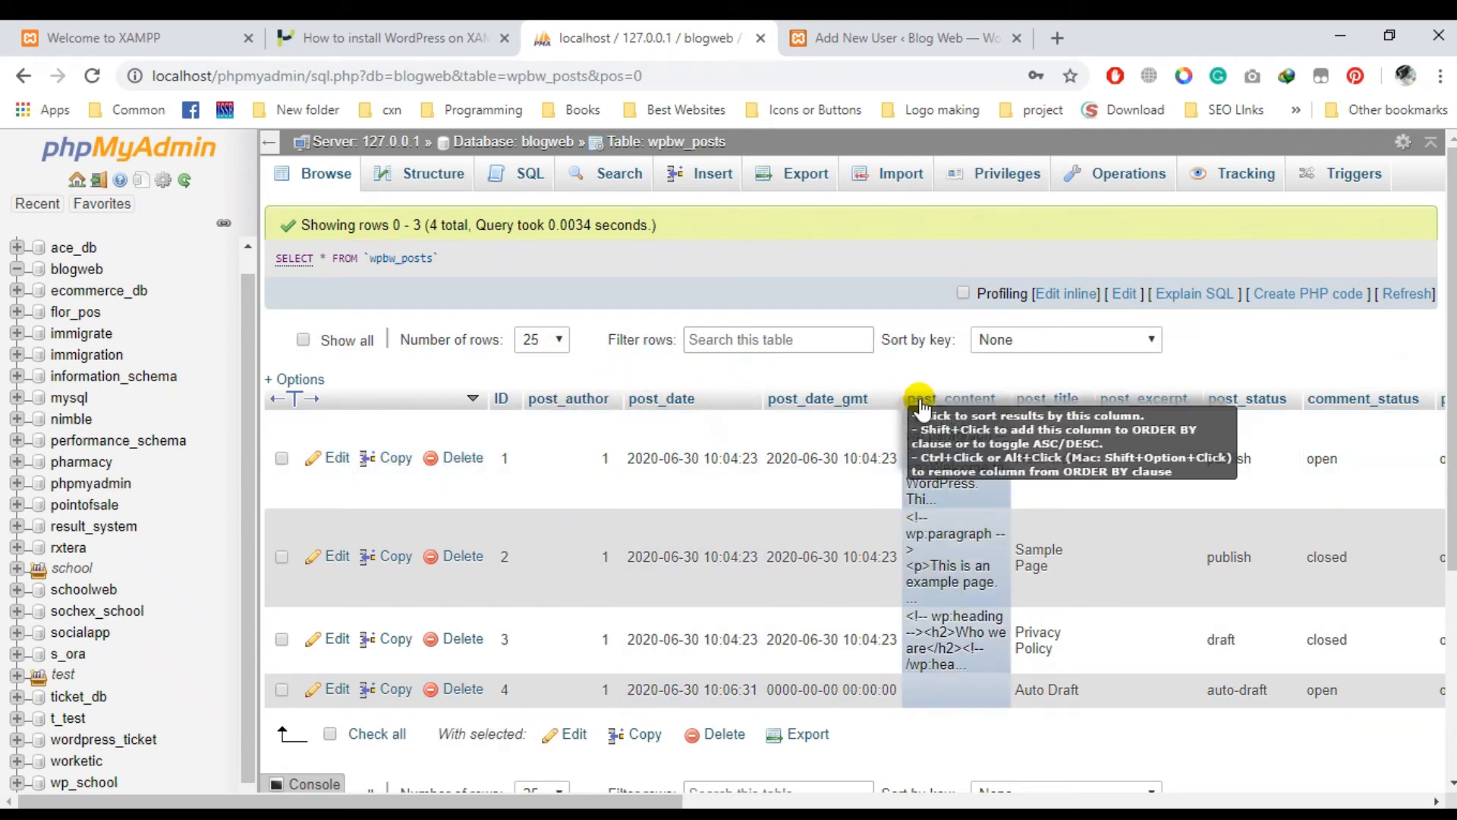
pyautogui.moveTo(641, 801); pyautogui.dragTo(817, 805)
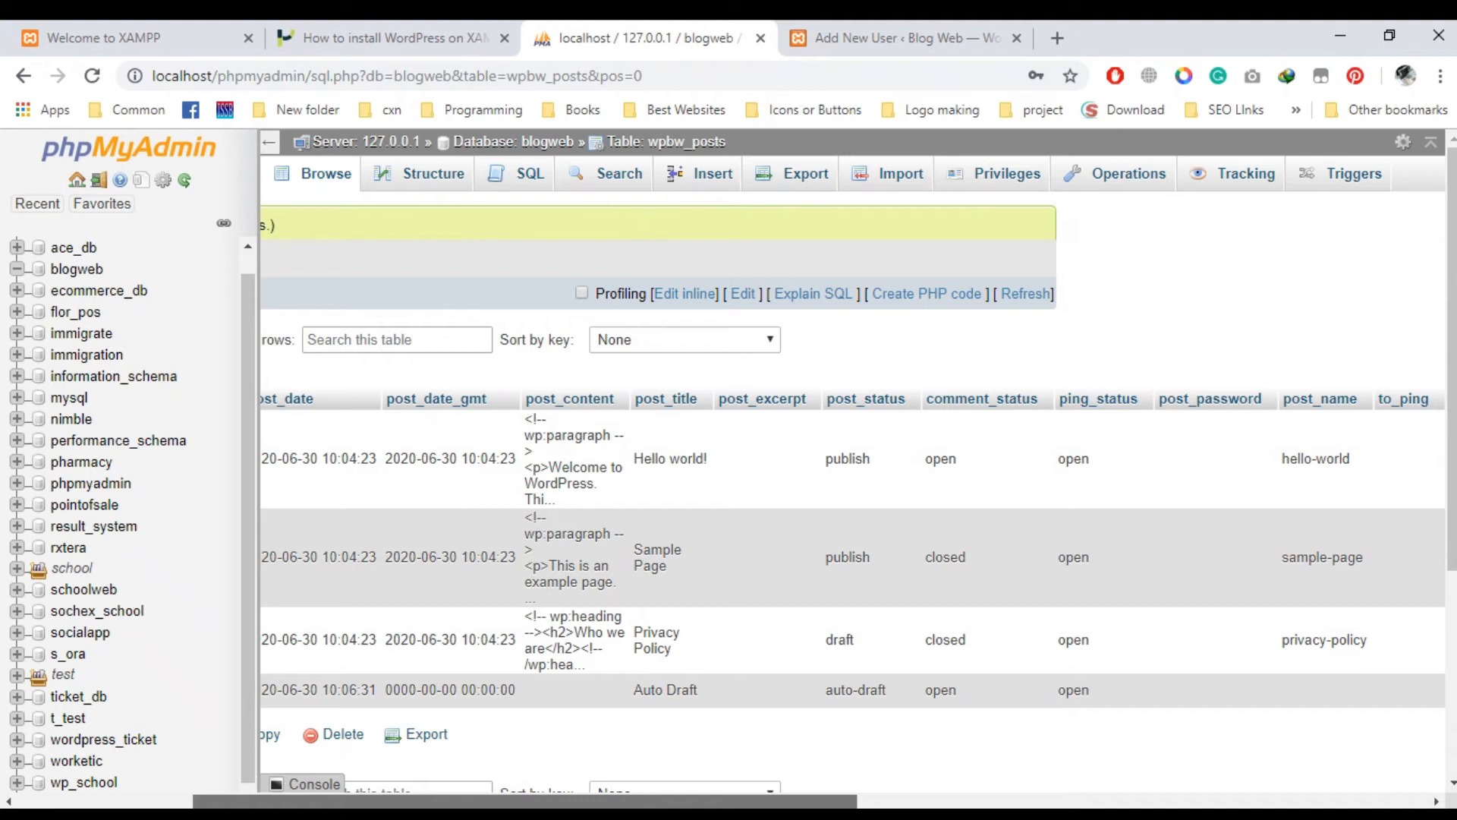
pyautogui.moveTo(817, 805); pyautogui.dragTo(1438, 803)
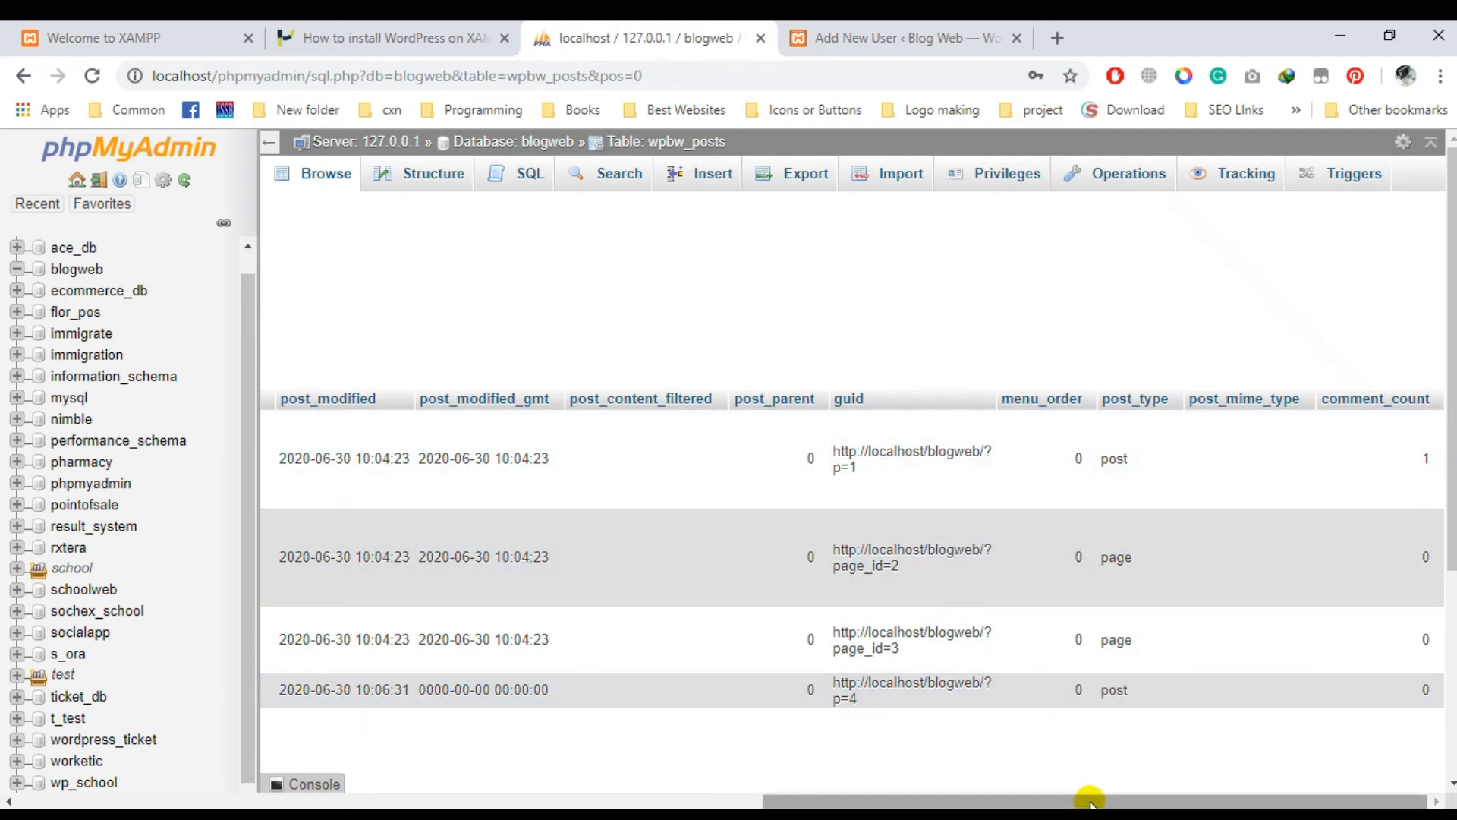
pyautogui.moveTo(1090, 801); pyautogui.dragTo(296, 780)
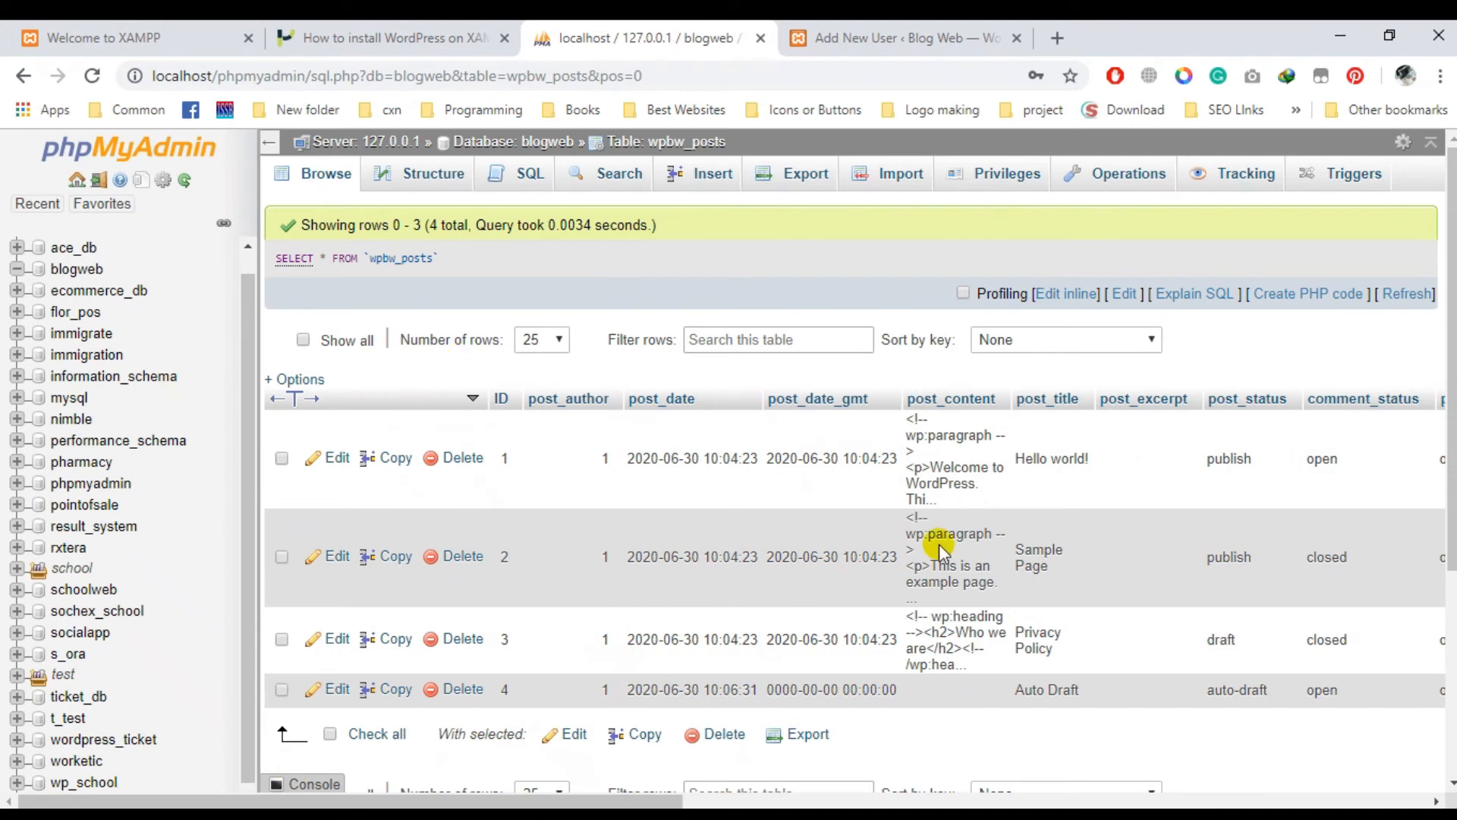
pyautogui.click(519, 144)
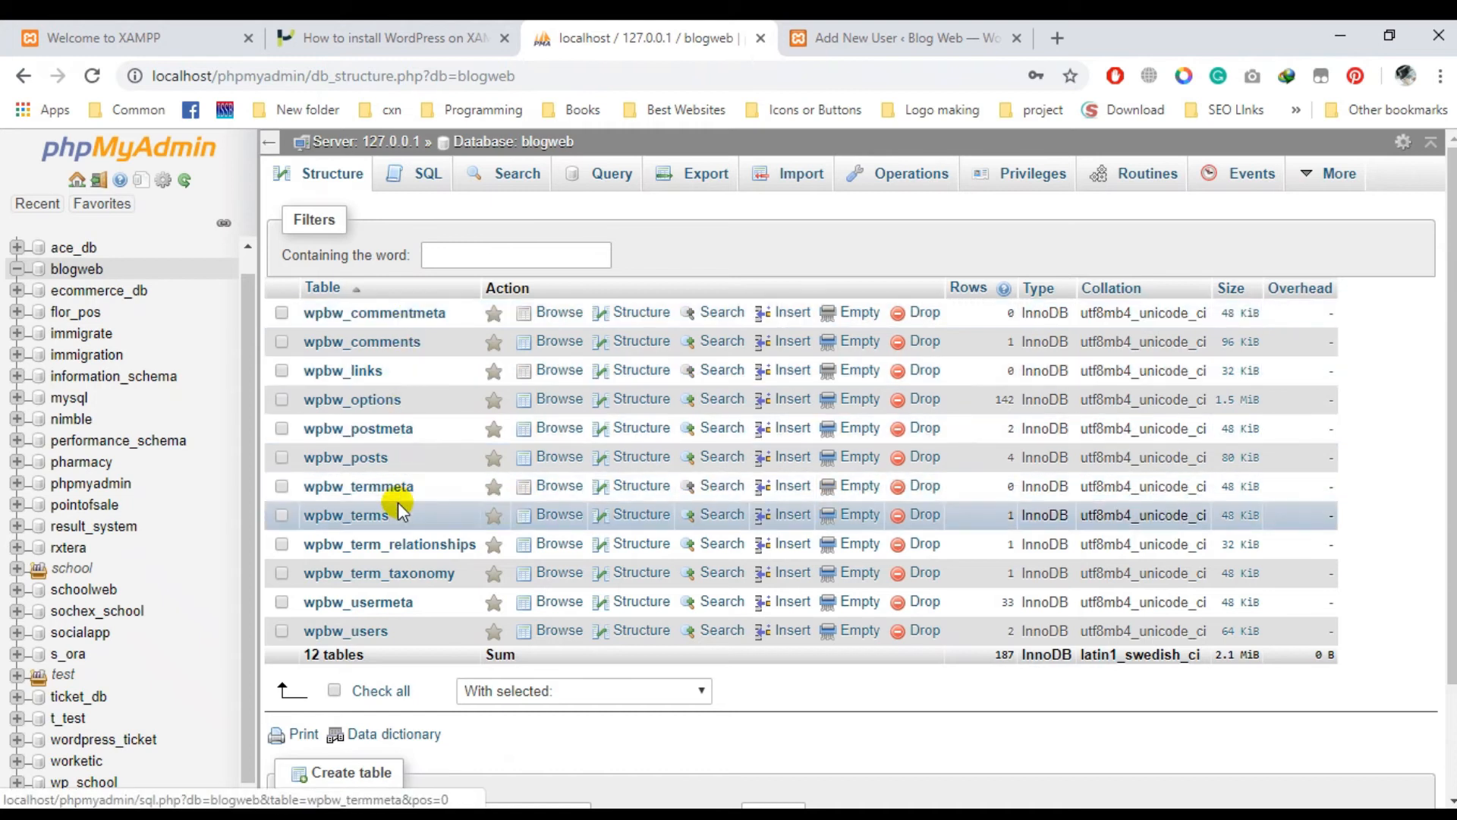
# - Browse and reload the wpbw_postmeta rows, then return to blogweb's table list
pyautogui.click(396, 431)
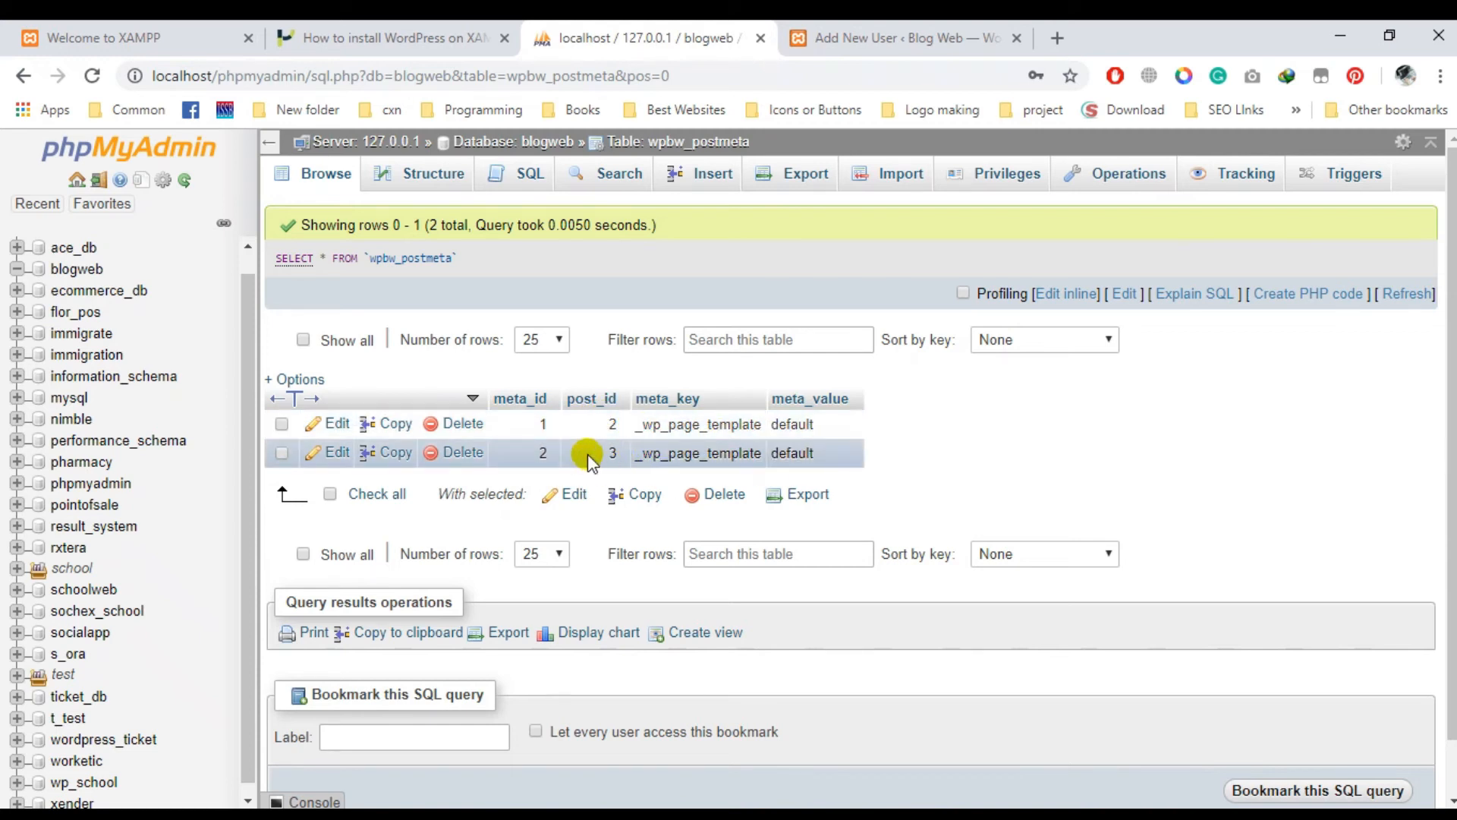
pyautogui.click(342, 186)
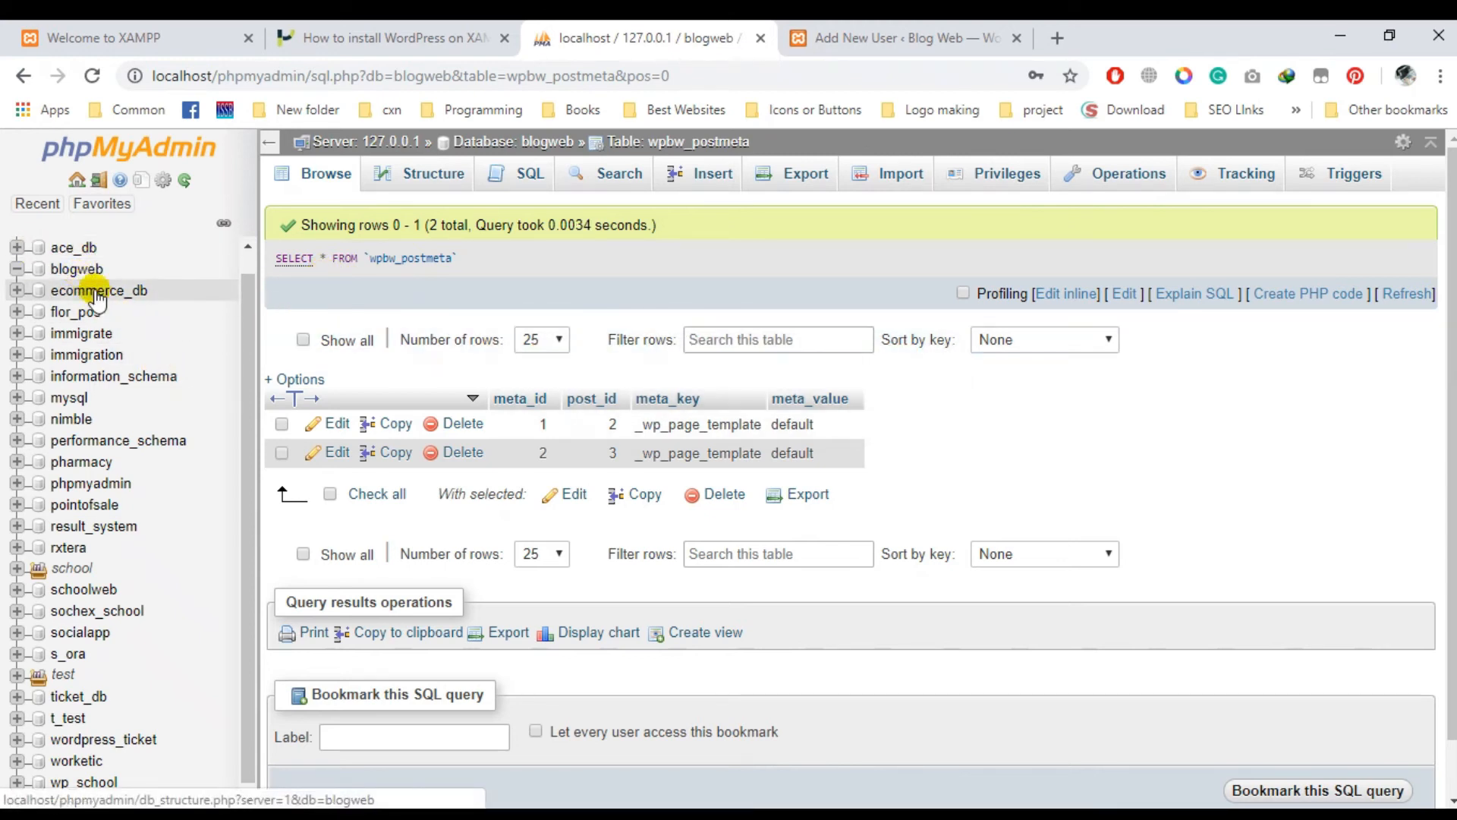
pyautogui.click(485, 142)
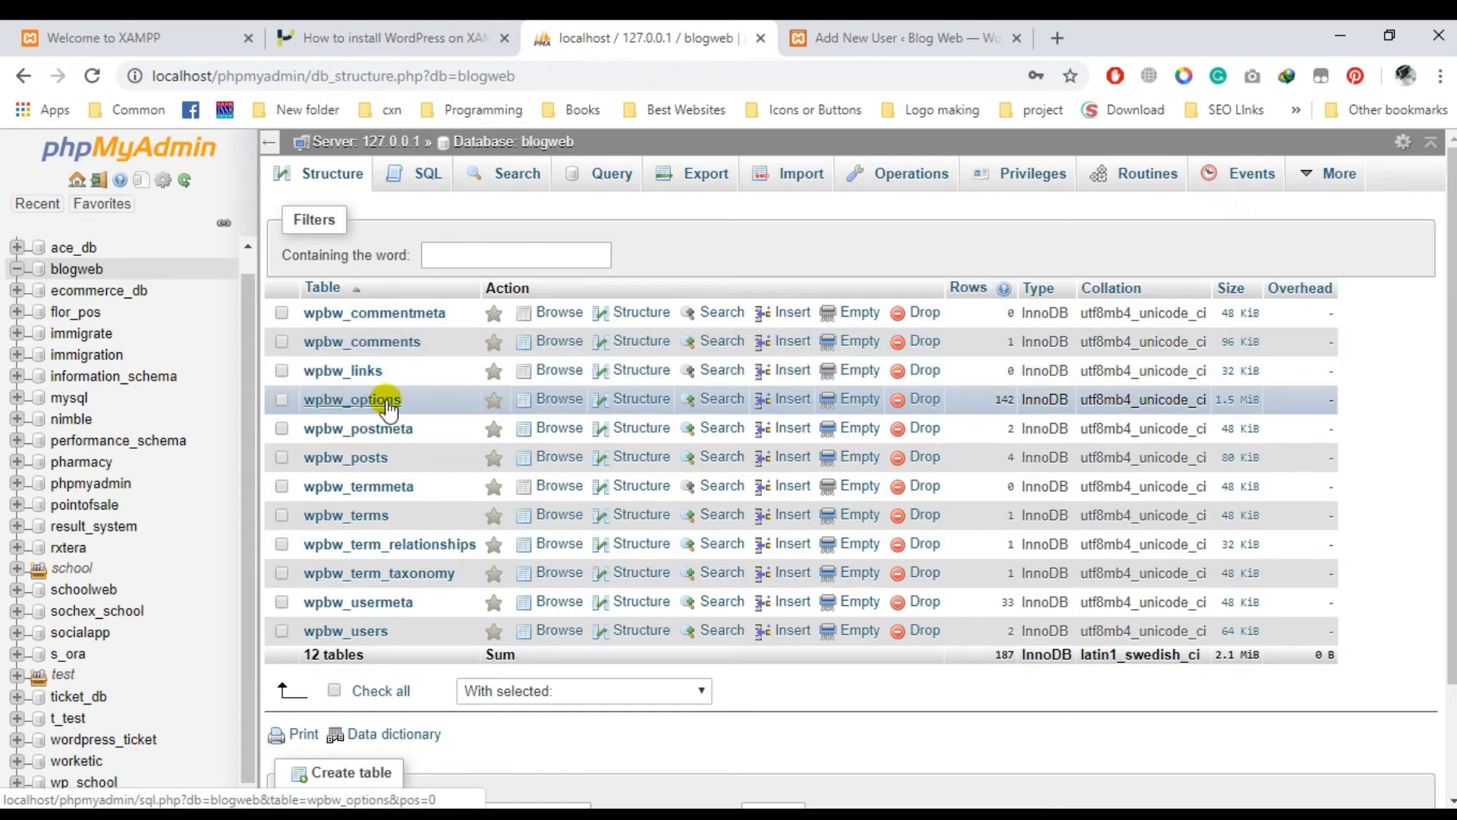
# - Check the WordPress Add New User page, then browse the wpbw_options table's rows in phpMyAdmin
pyautogui.click(848, 38)
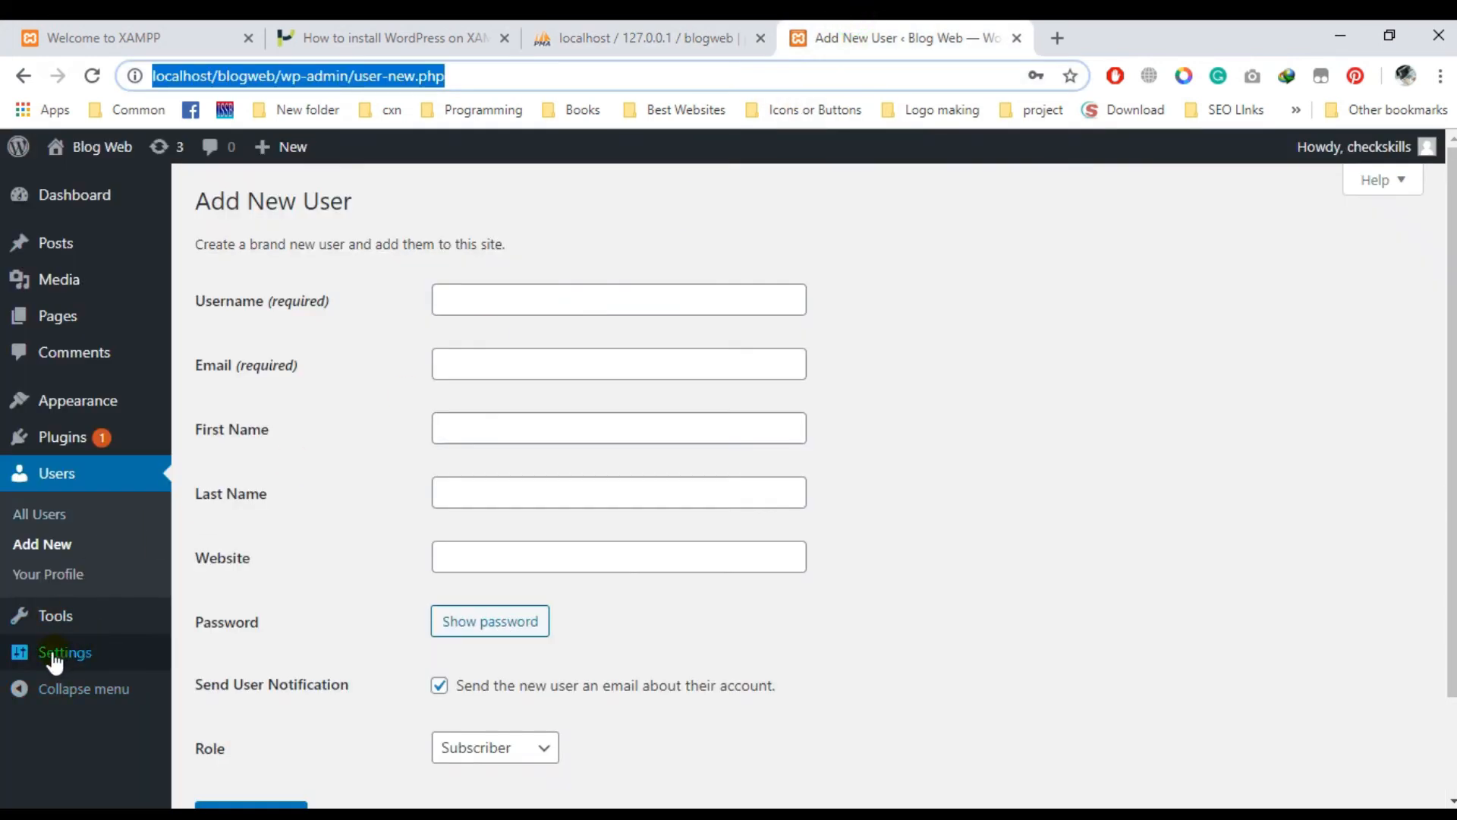
pyautogui.moveTo(63, 663)
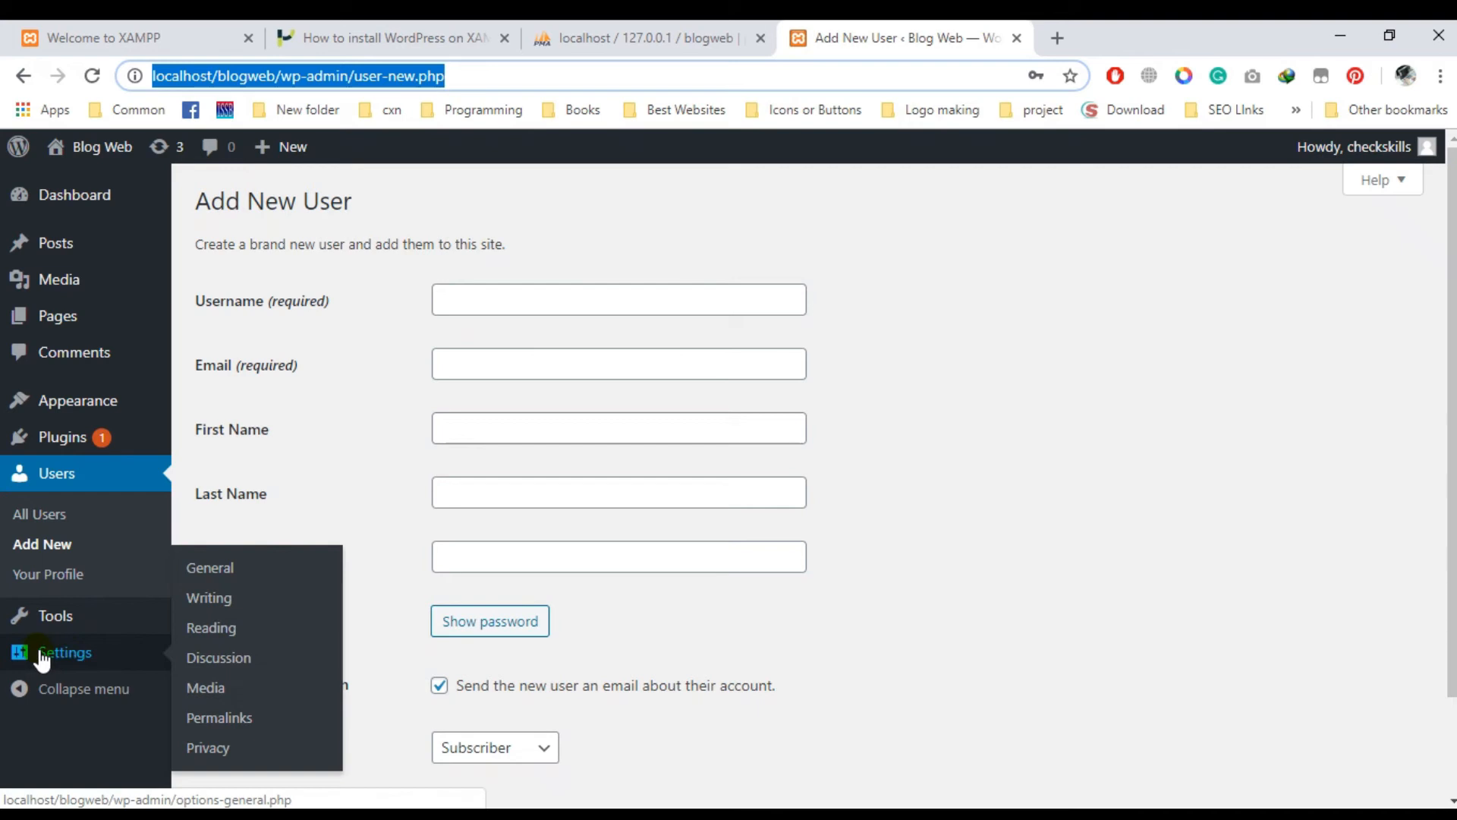
pyautogui.click(640, 29)
pyautogui.click(367, 402)
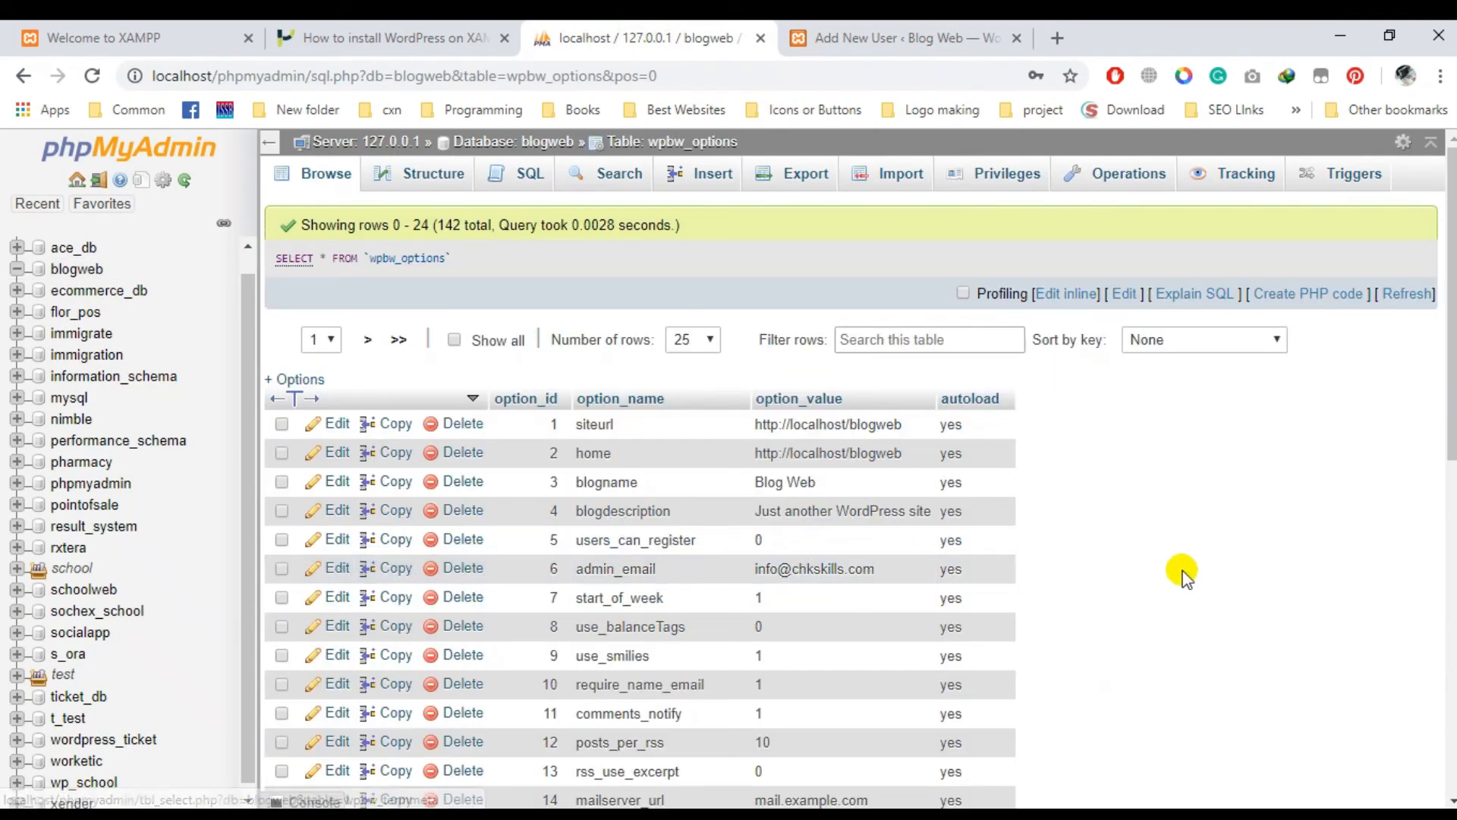
pyautogui.doubleClick(886, 420)
pyautogui.click(1243, 456)
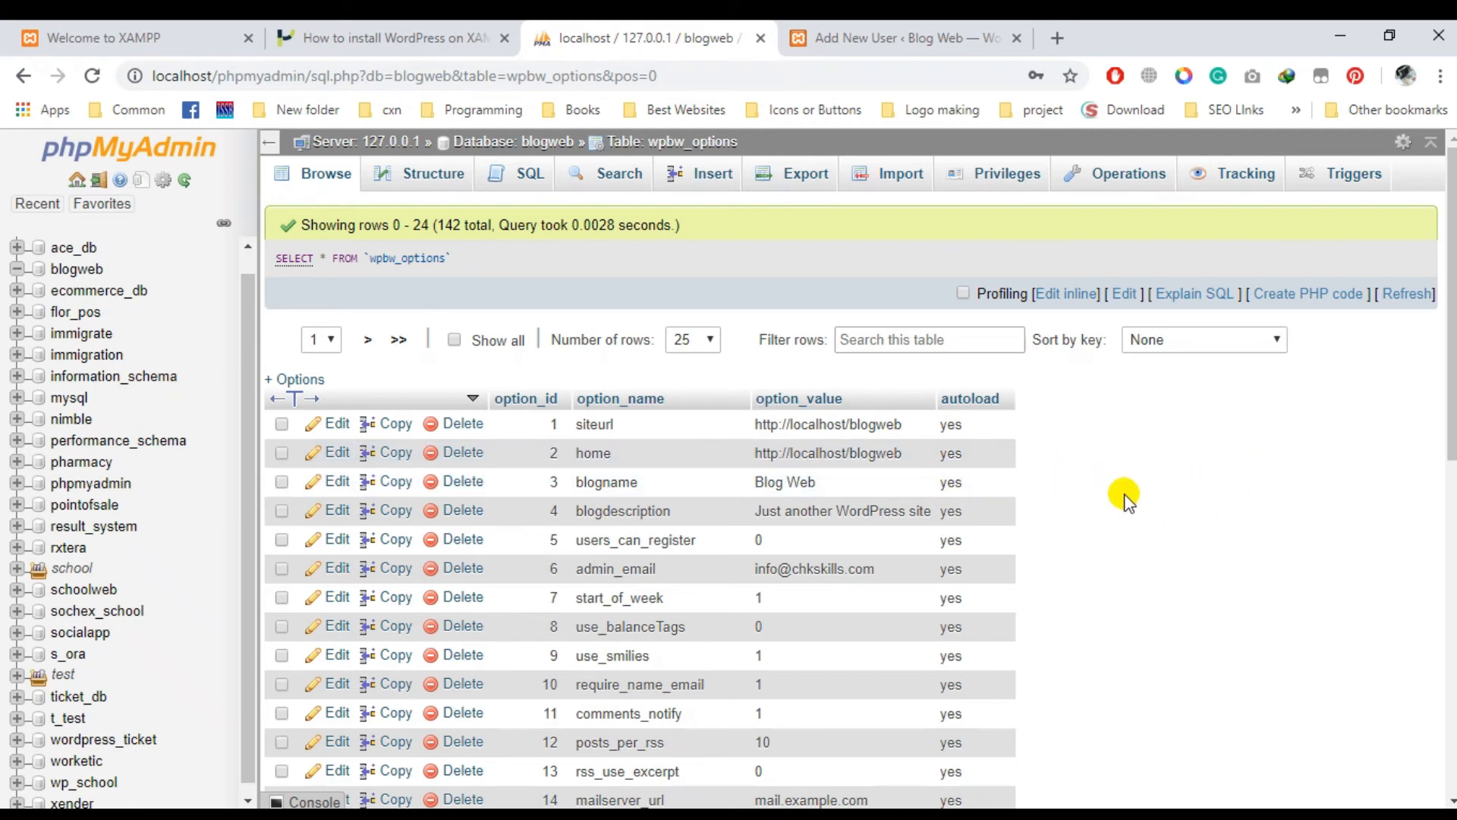
pyautogui.doubleClick(854, 423)
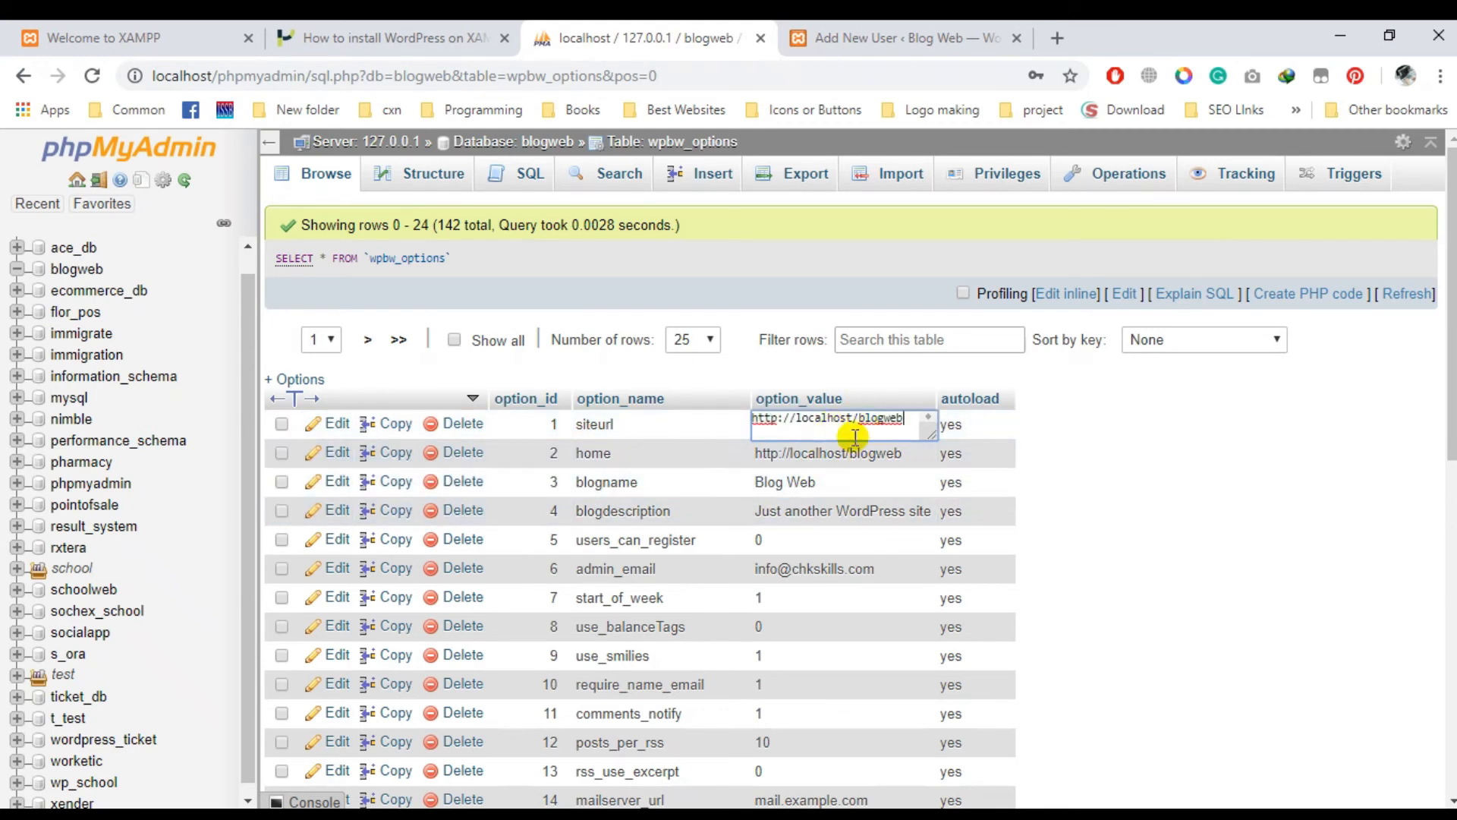
pyautogui.doubleClick(884, 454)
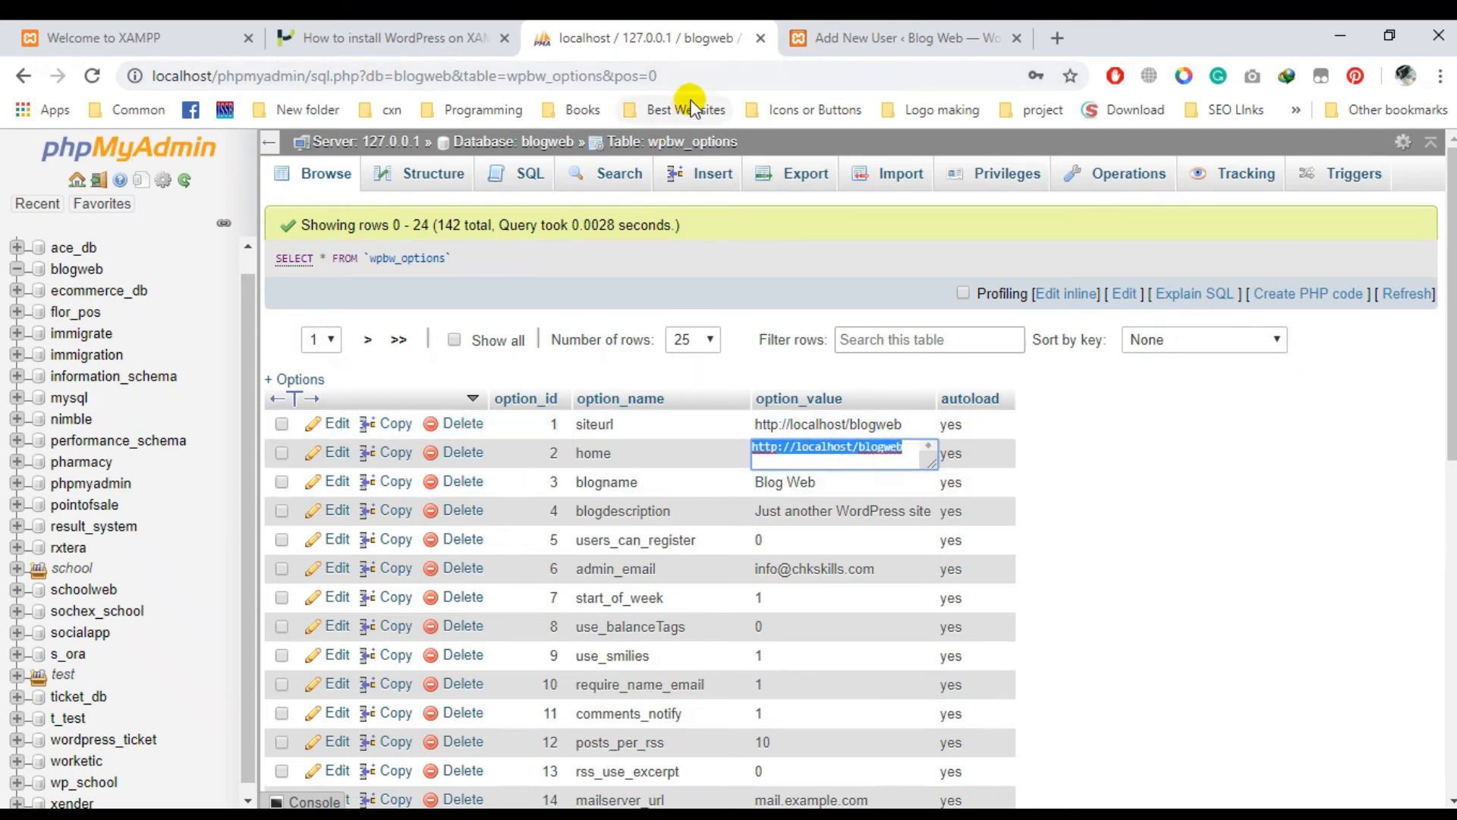
pyautogui.click(705, 75)
pyautogui.write('web11')
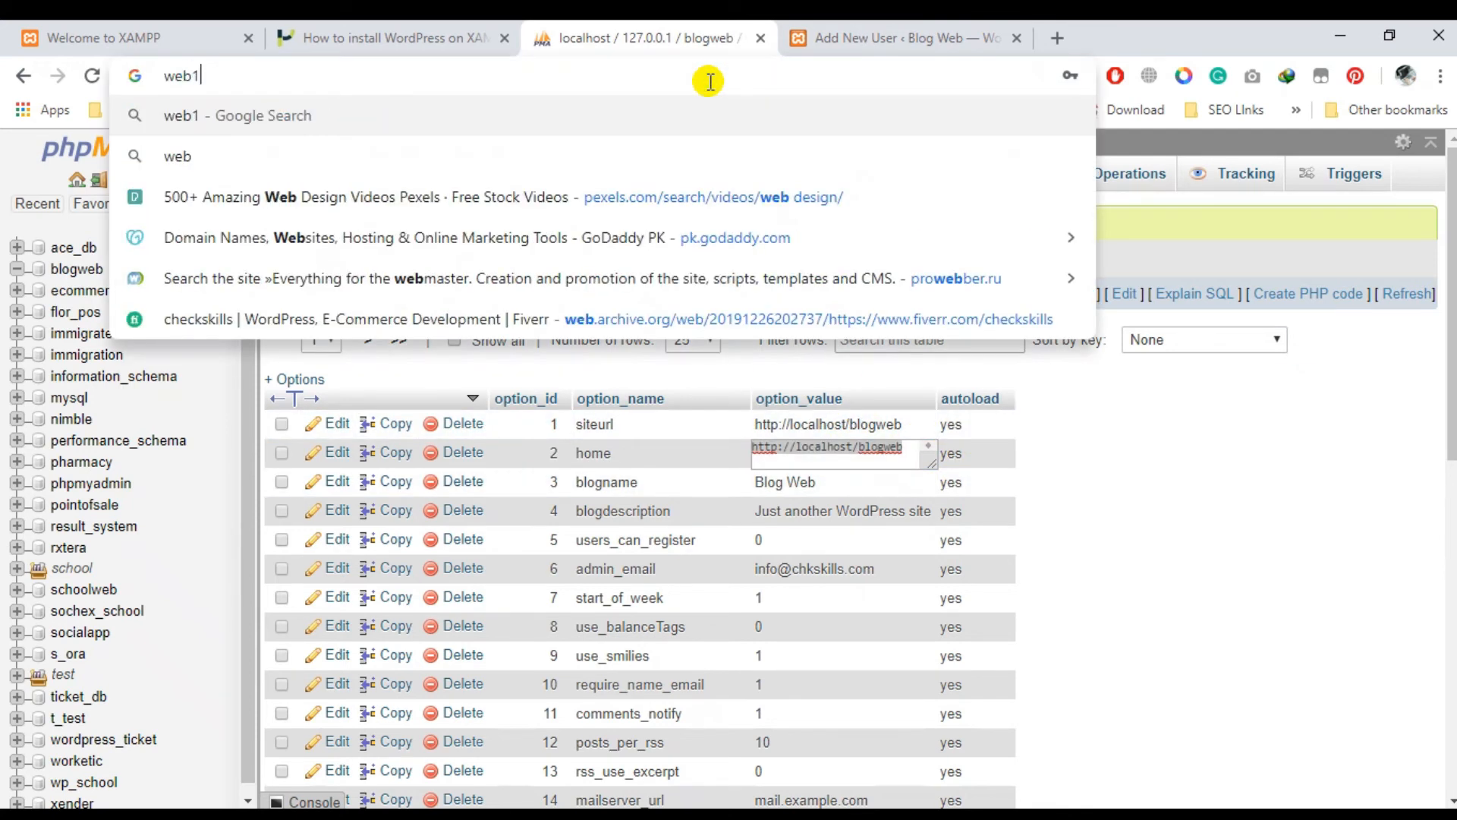
pyautogui.click(1248, 493)
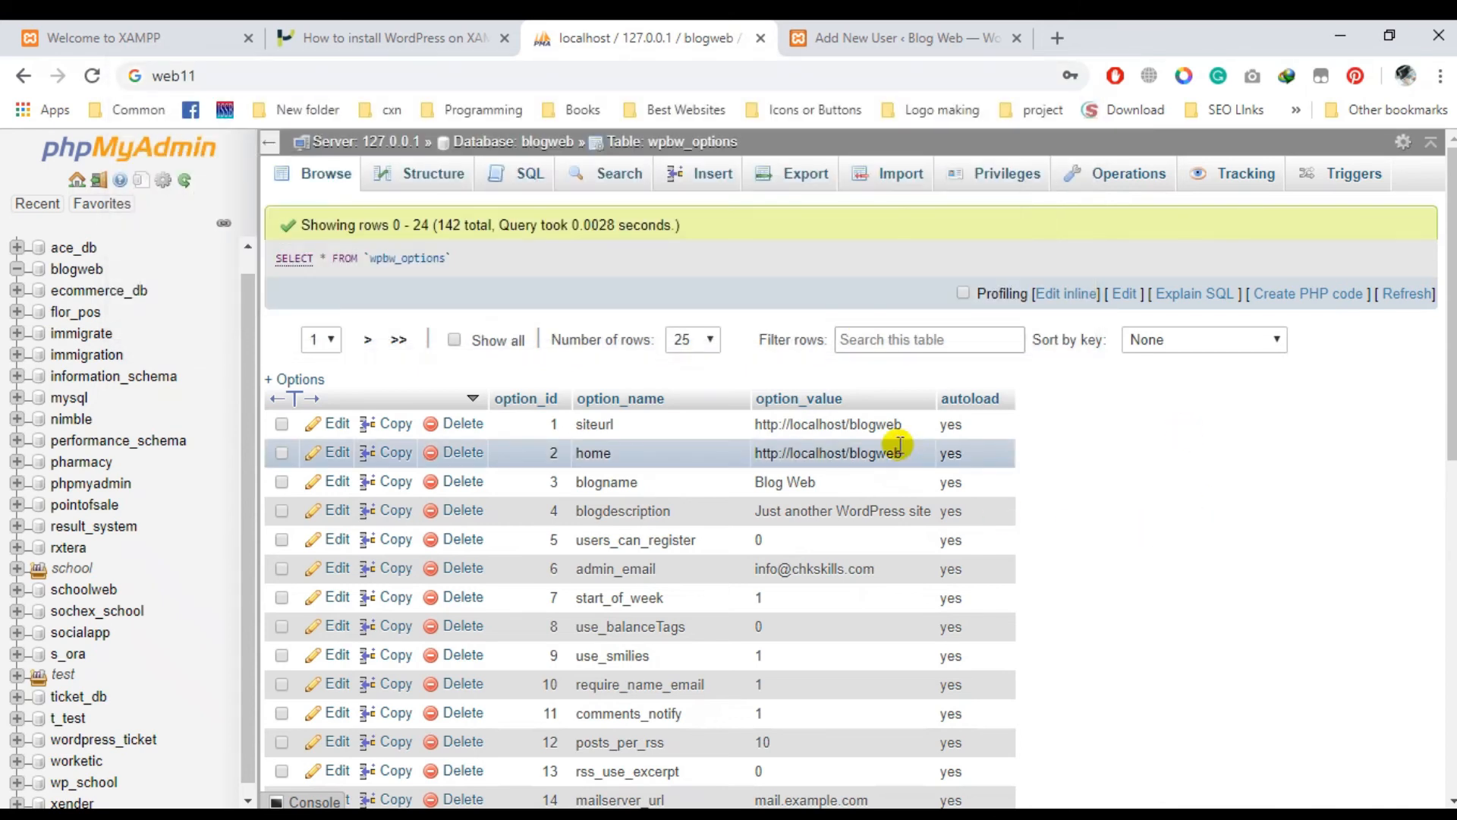
pyautogui.doubleClick(873, 423)
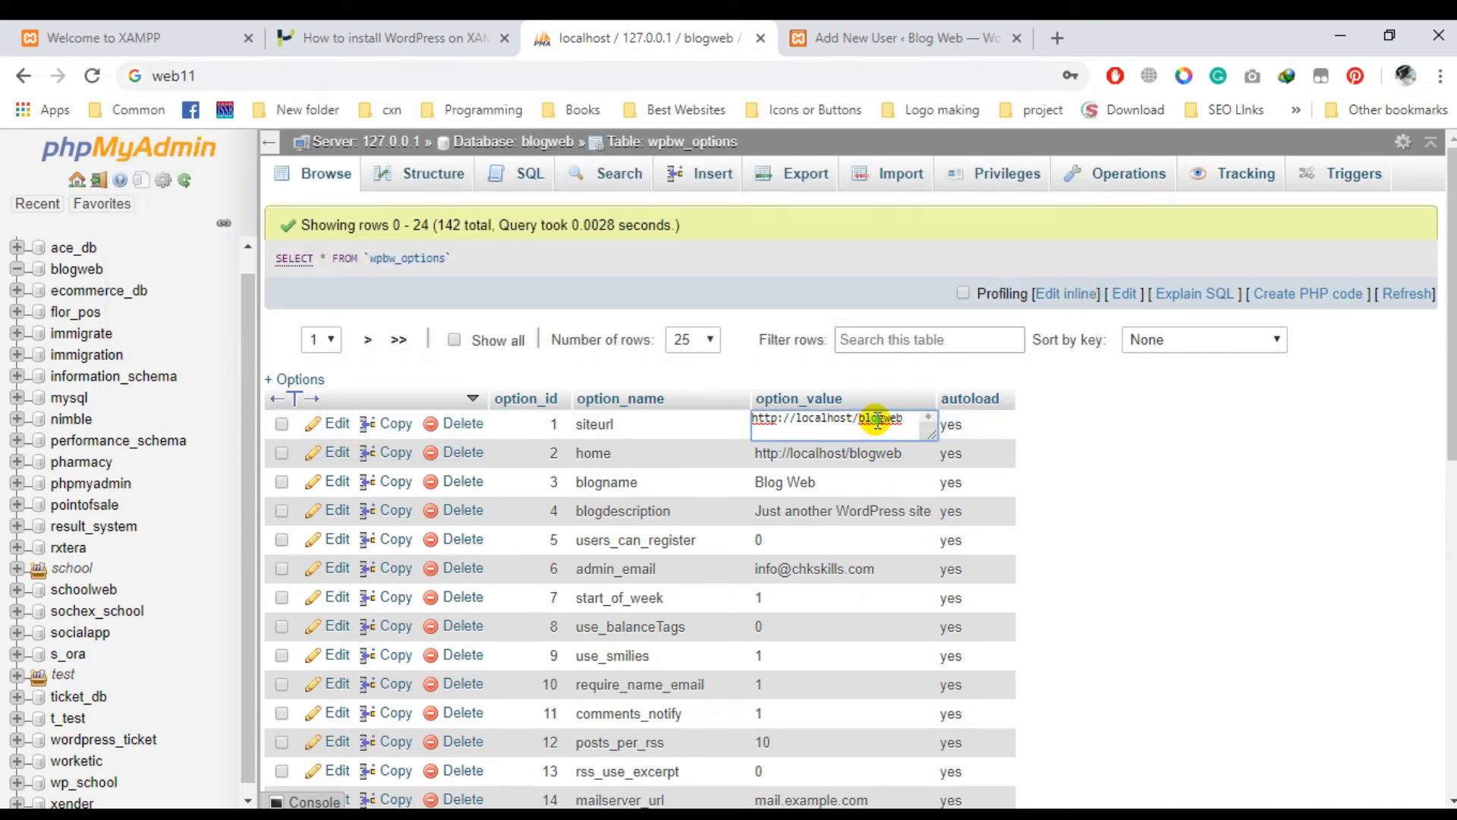
pyautogui.doubleClick(894, 453)
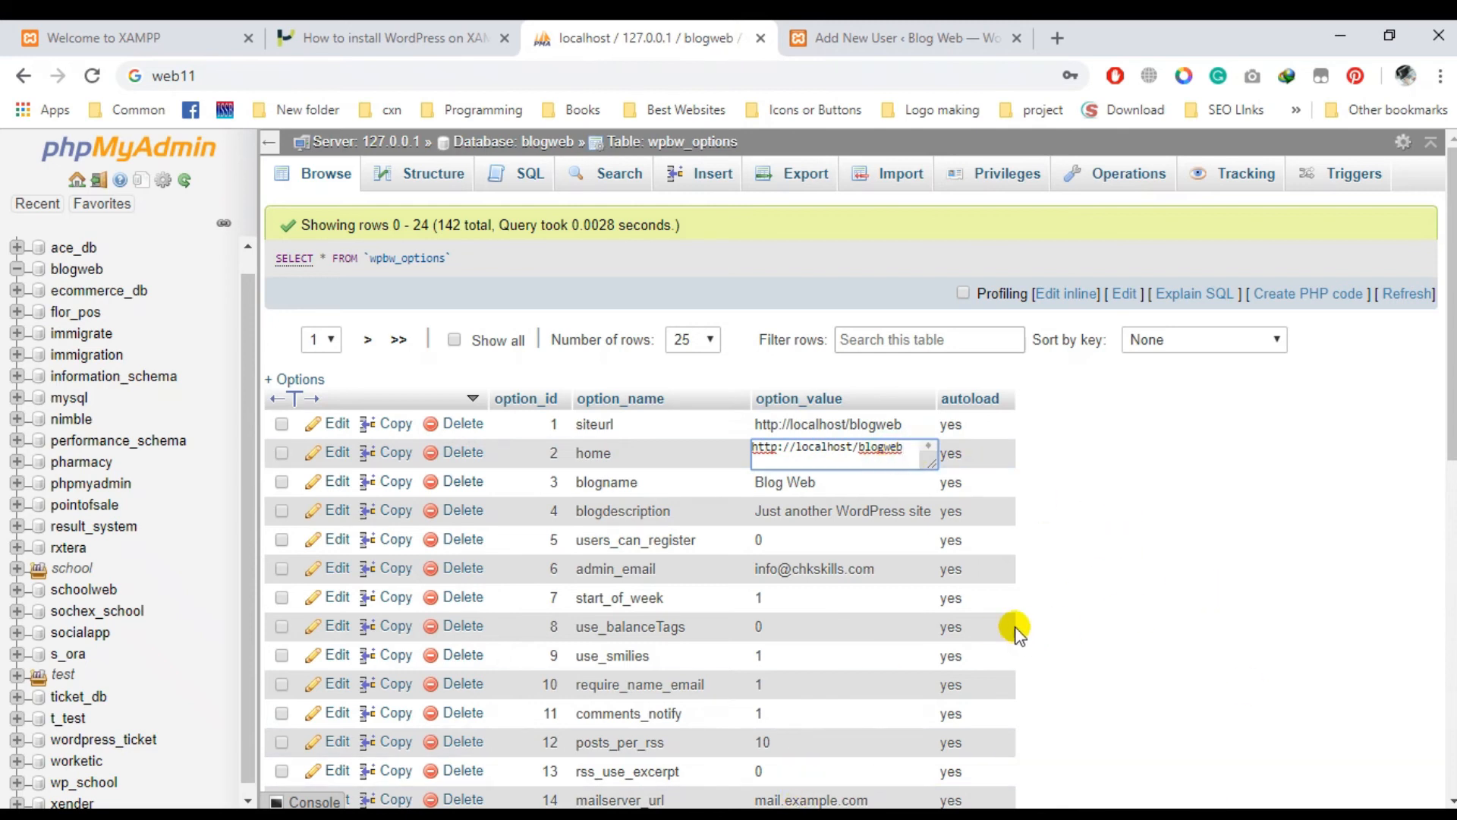
pyautogui.scroll(-5, 1002, 501)
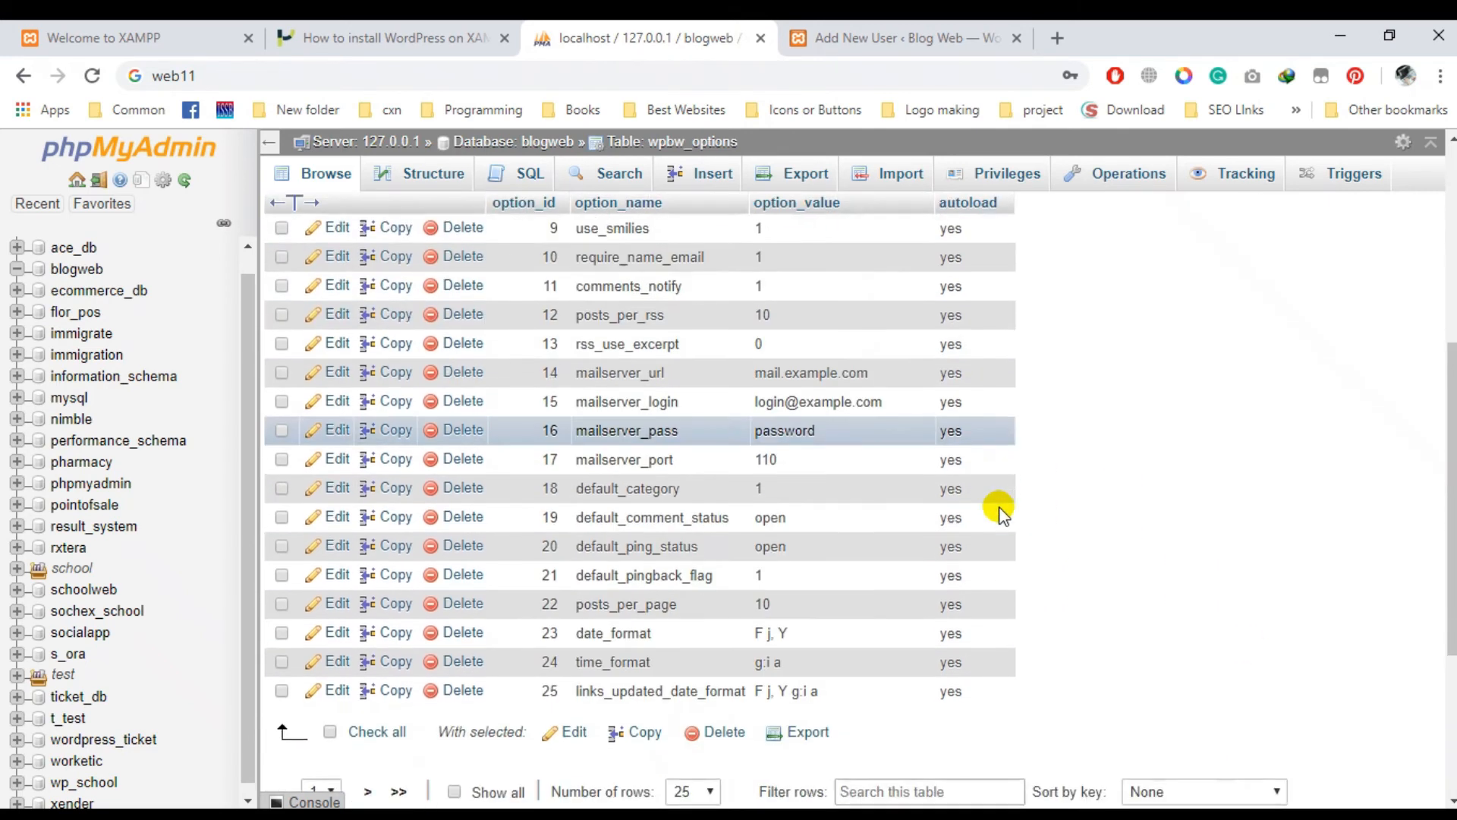
pyautogui.scroll(-2, 998, 507)
pyautogui.scroll(3, 826, 525)
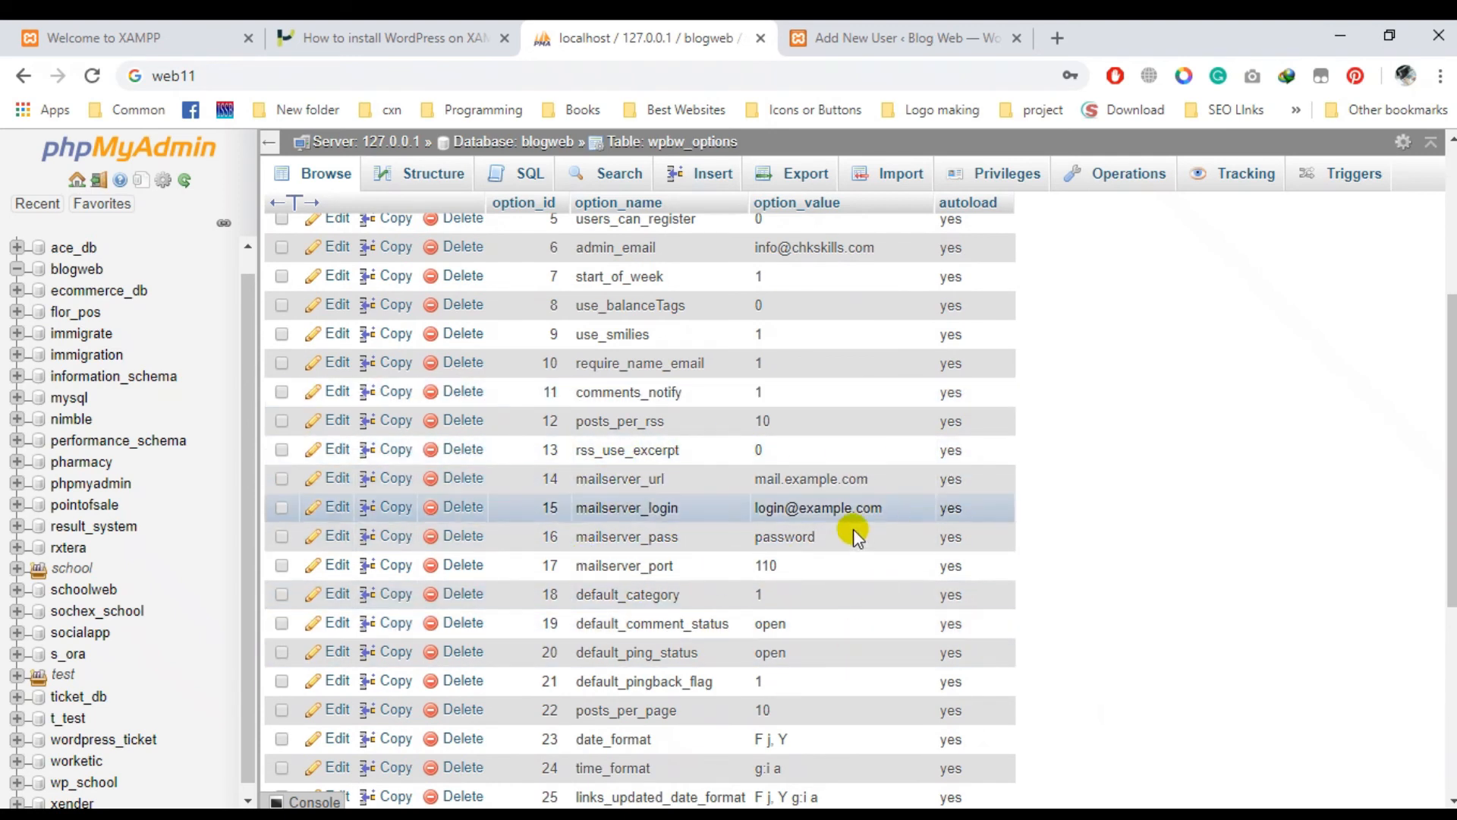
pyautogui.scroll(3, 853, 530)
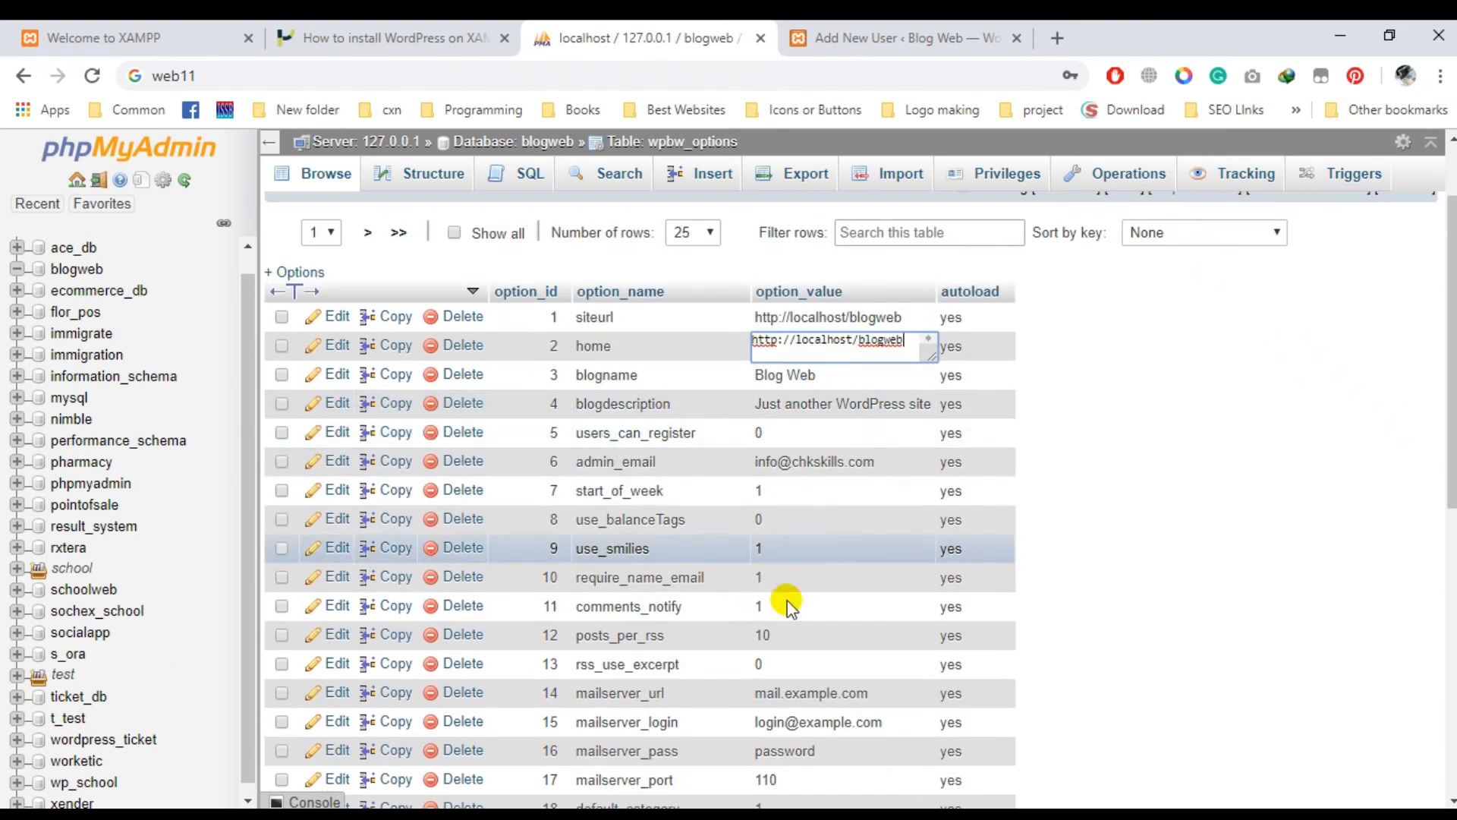
pyautogui.scroll(-3, 797, 455)
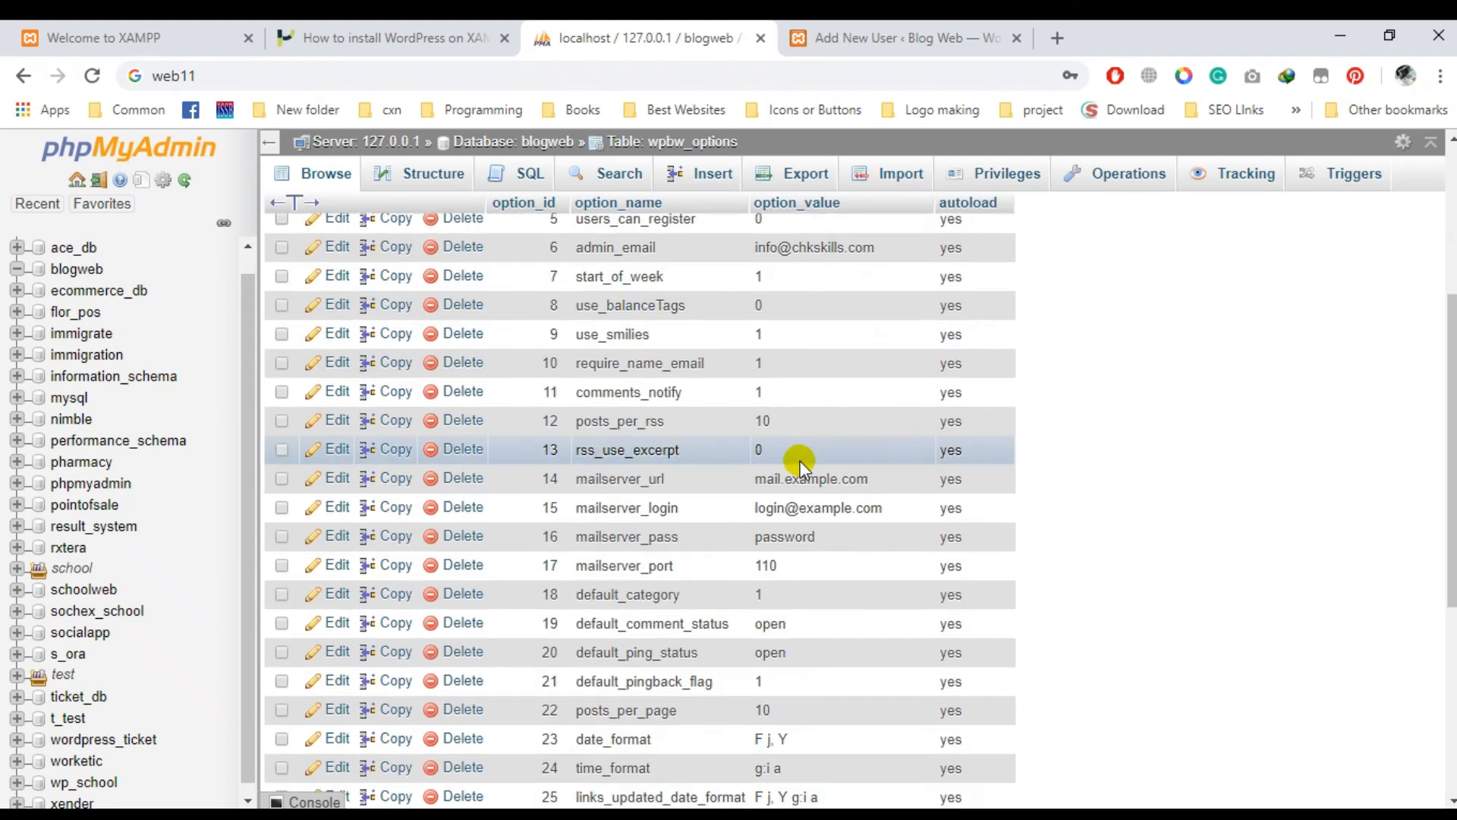
pyautogui.scroll(-3, 800, 465)
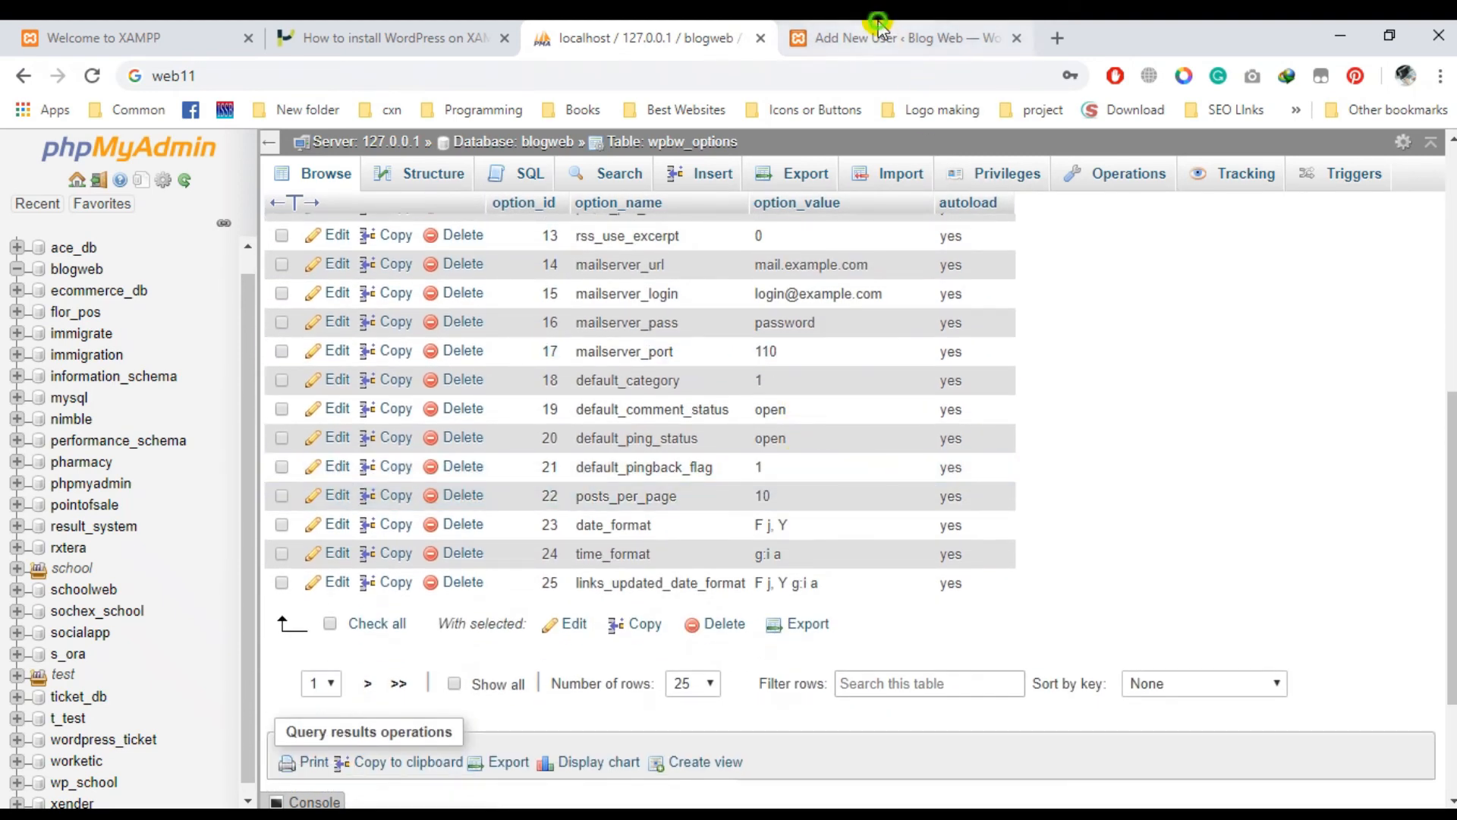
pyautogui.click(878, 30)
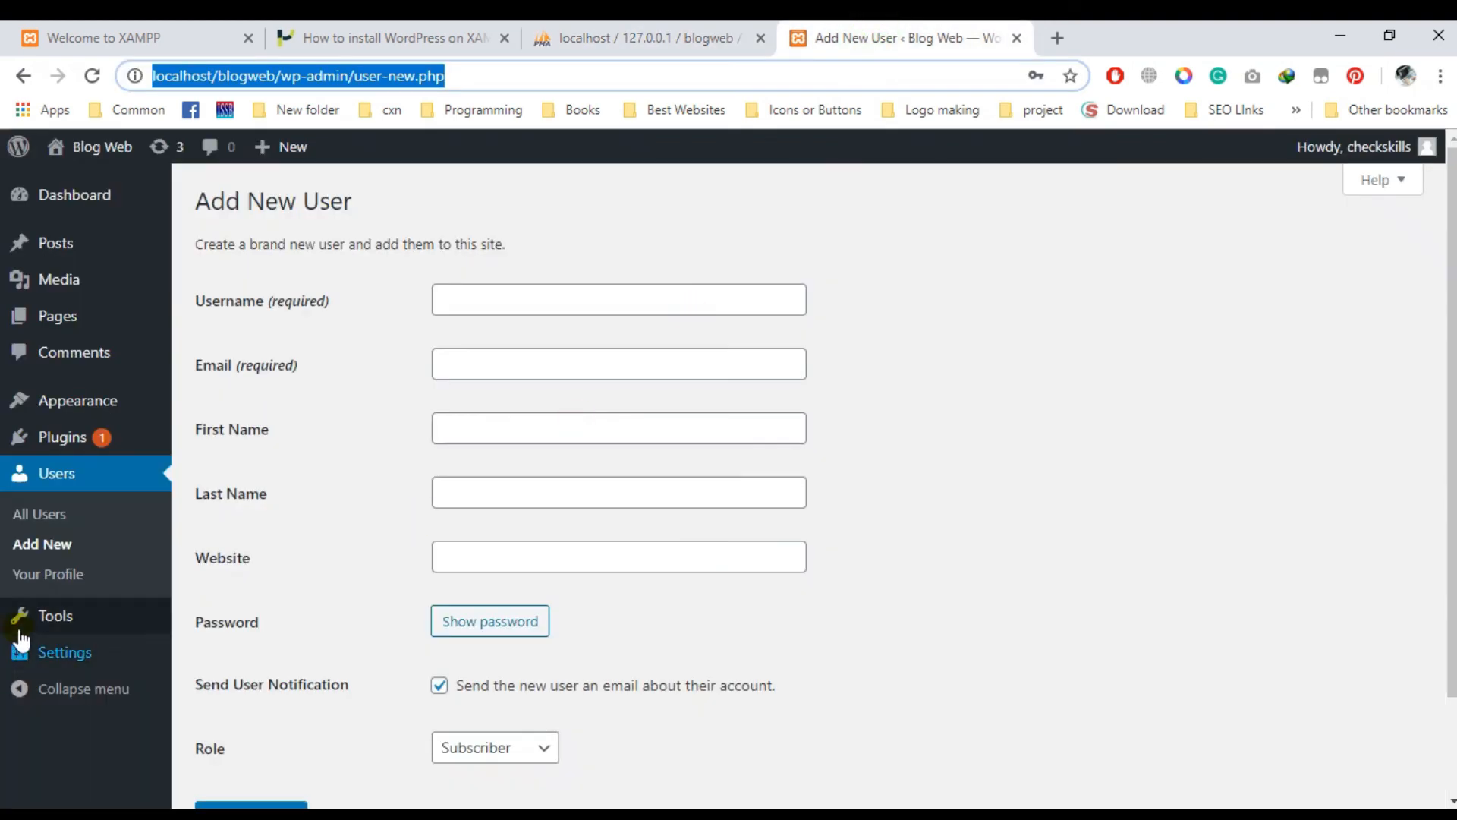
pyautogui.click(657, 34)
pyautogui.scroll(6, 646, 531)
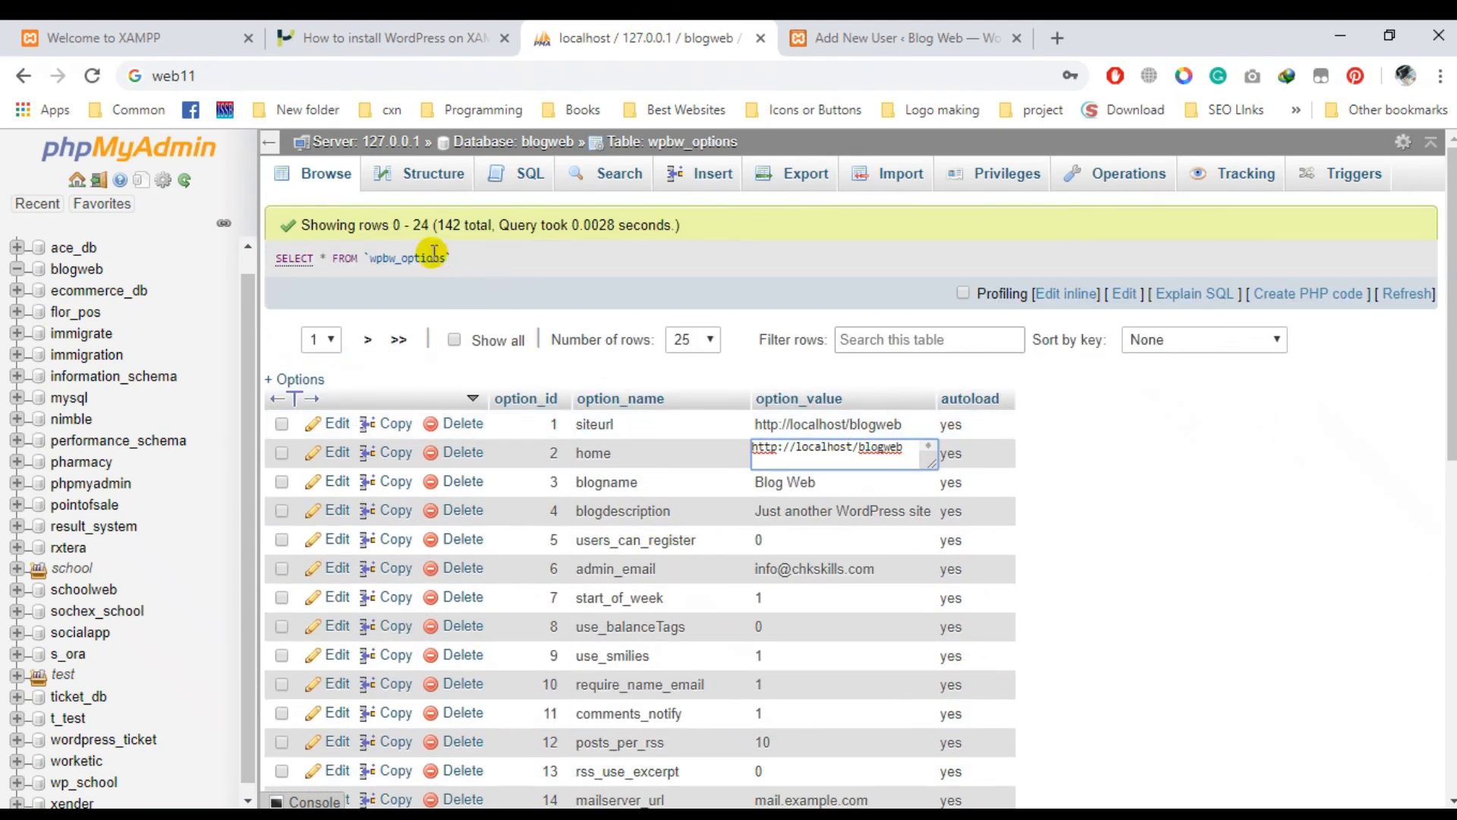
pyautogui.click(313, 183)
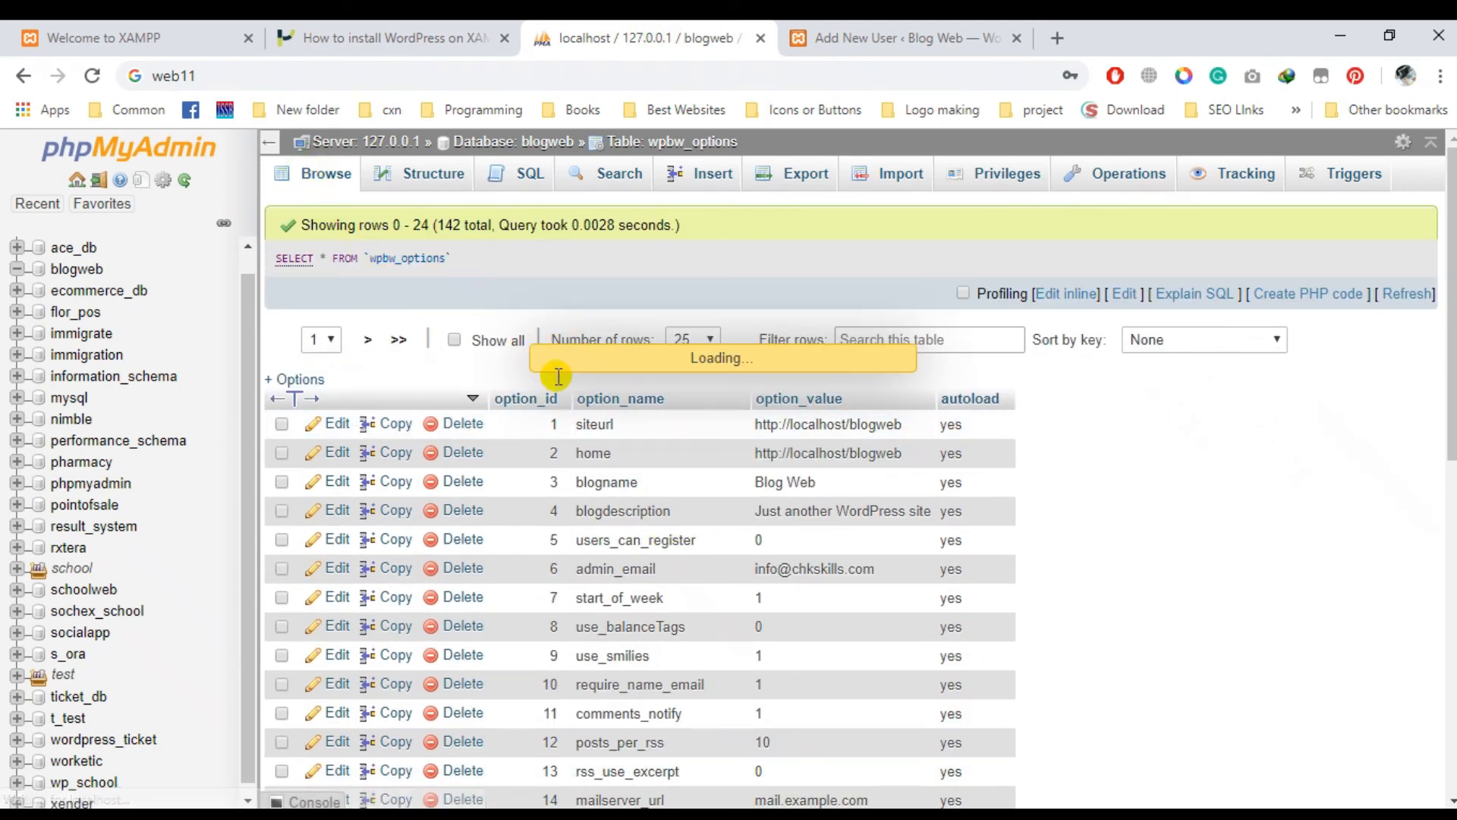
# - Browse wpbw_links to confirm it has zero rows, return to blogweb's tables, then go to WordPress
pyautogui.click(524, 141)
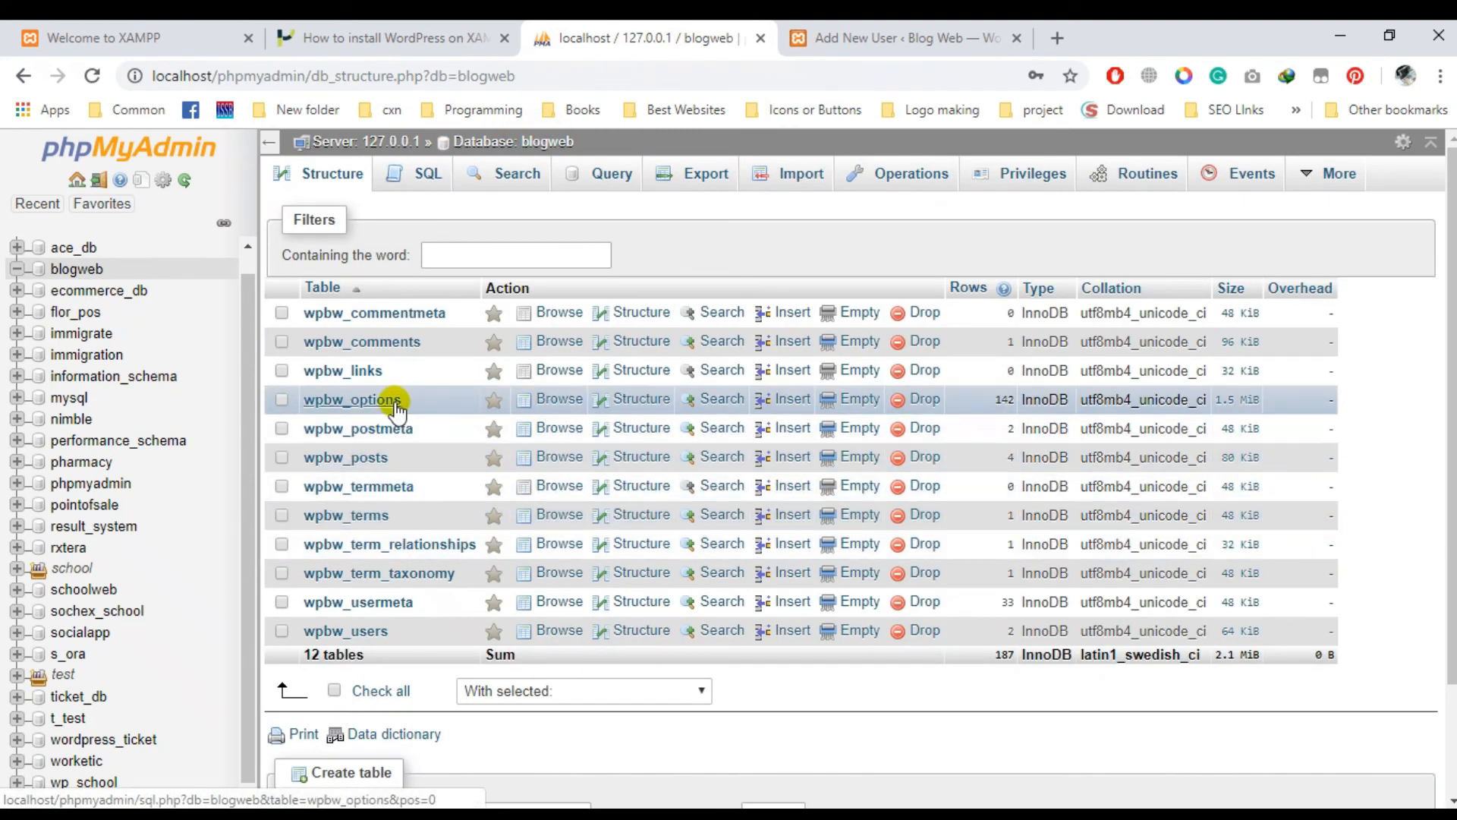
pyautogui.click(358, 379)
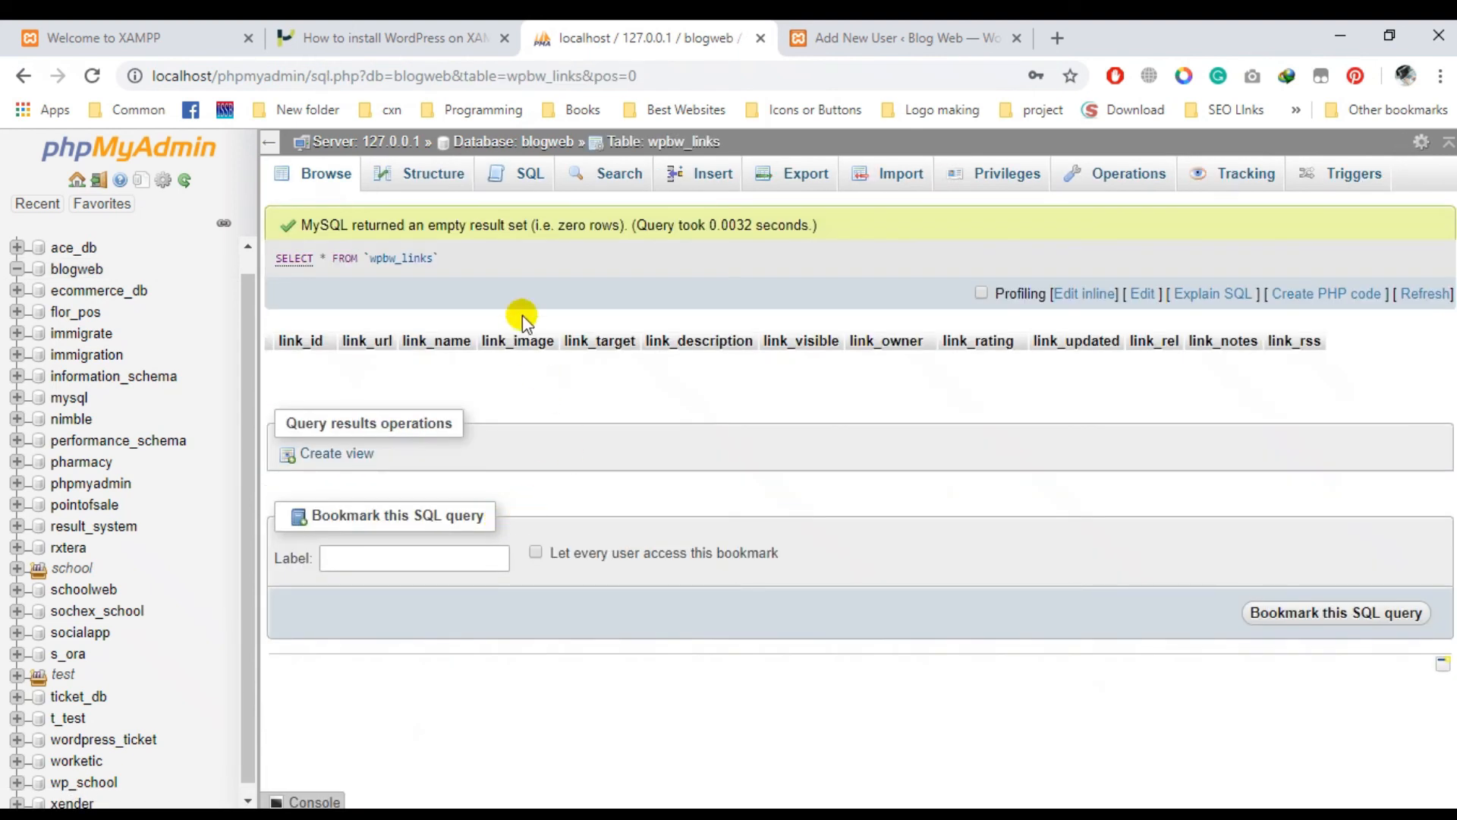
pyautogui.click(548, 144)
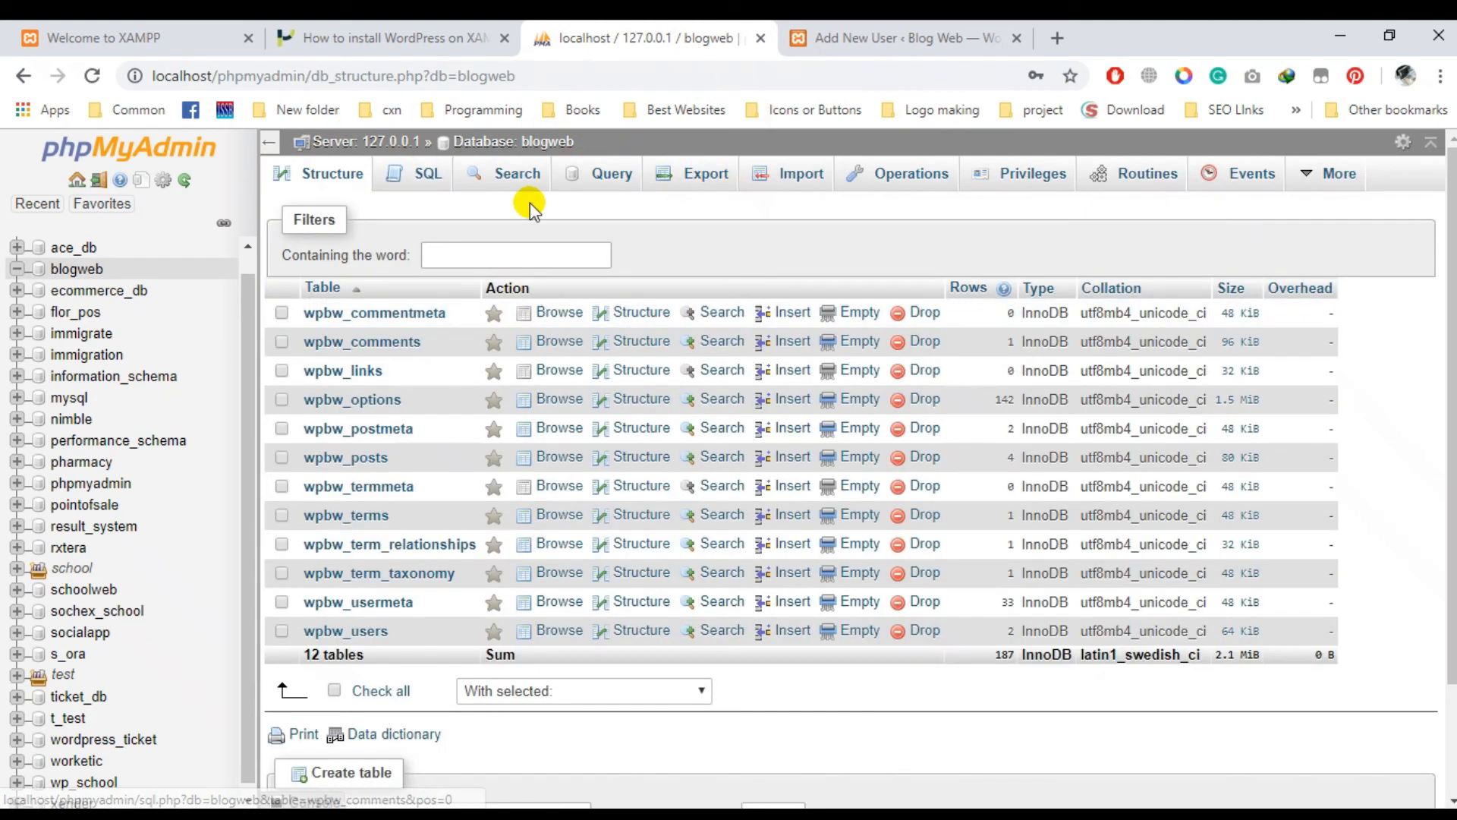
pyautogui.click(904, 38)
# - Return to the empty Add New User form and scroll down to the Add New User button
pyautogui.moveTo(55, 319)
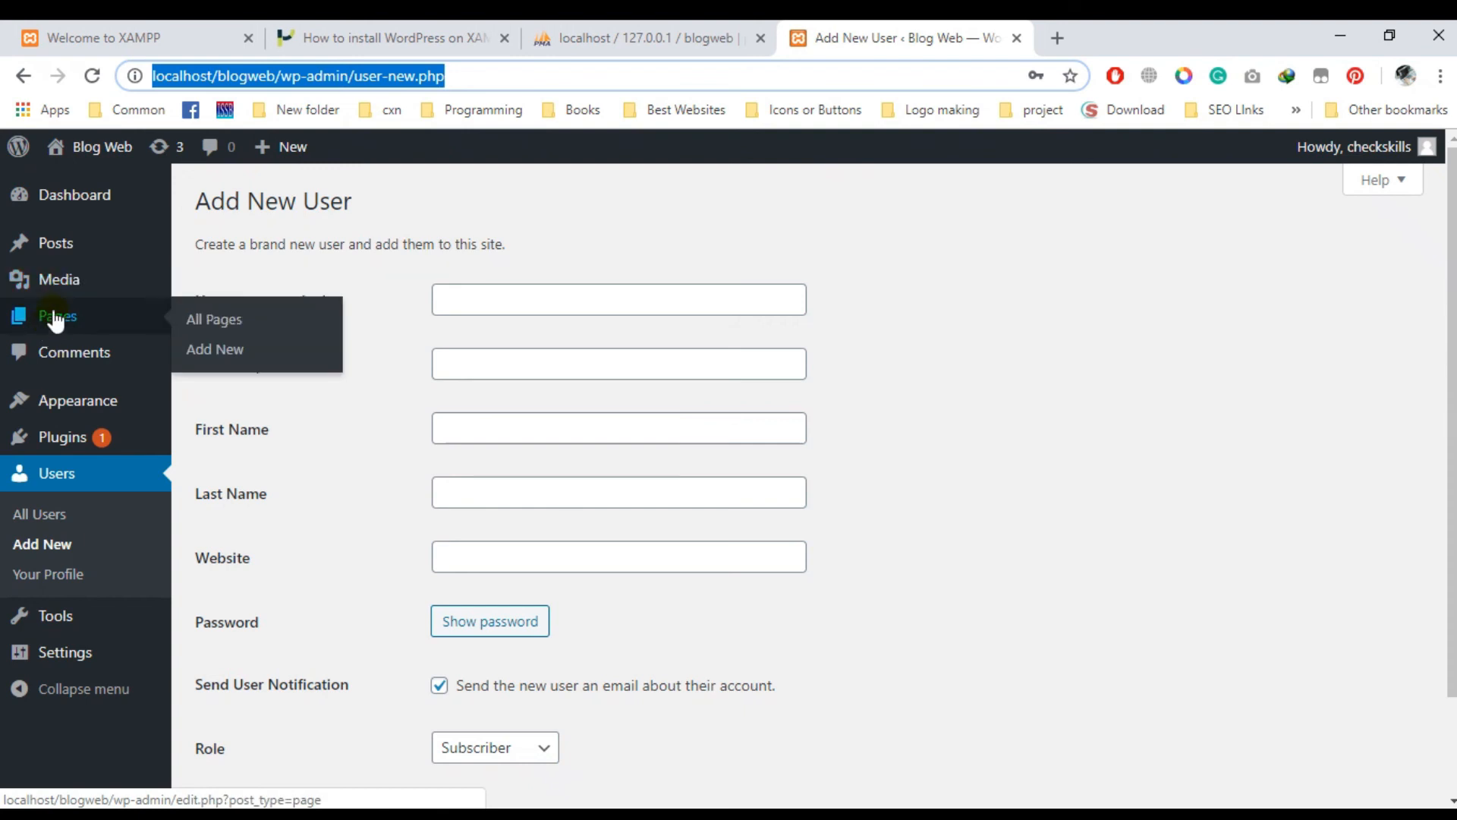
pyautogui.moveTo(34, 402)
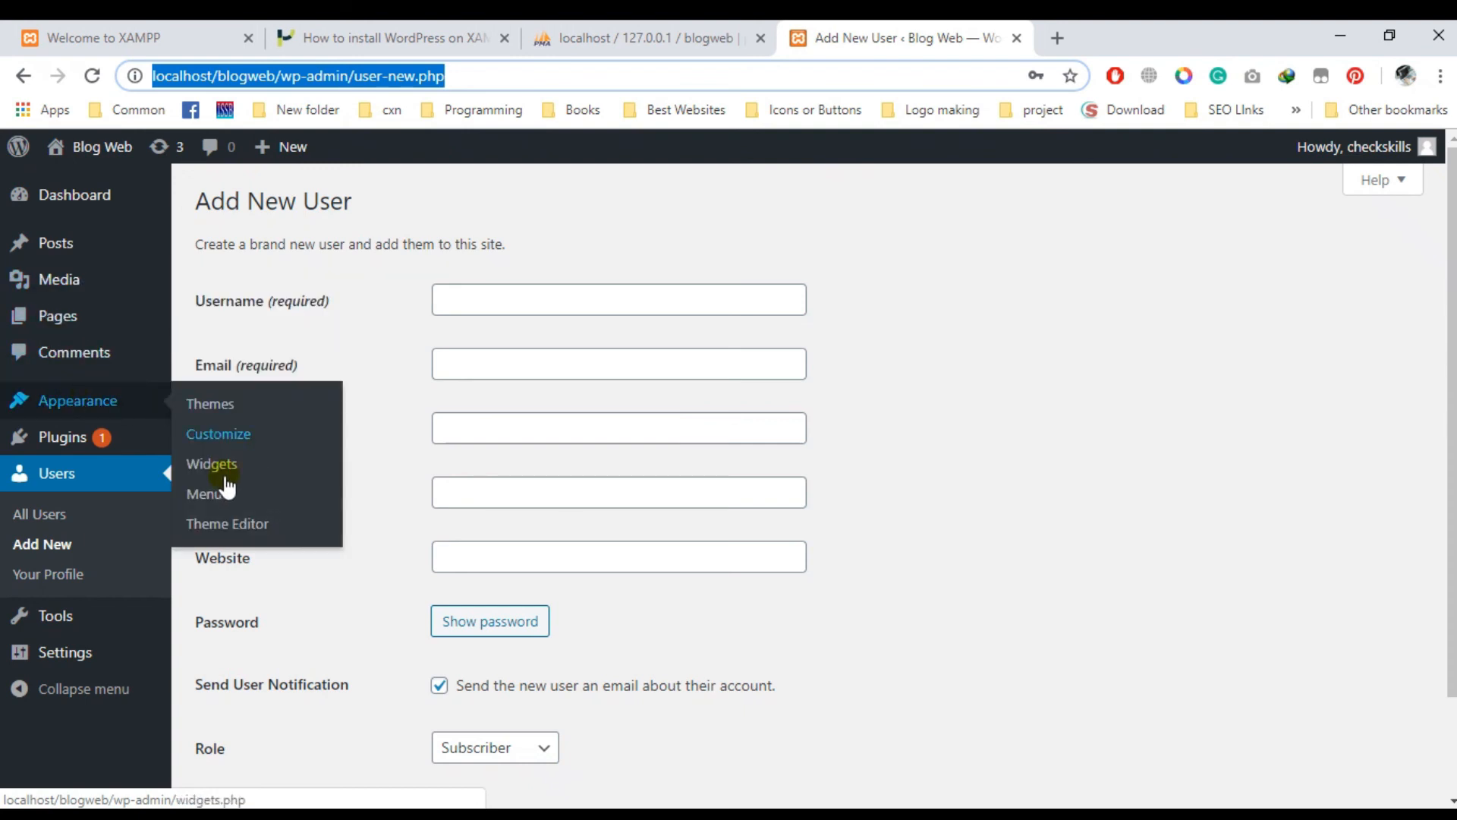
pyautogui.click(644, 36)
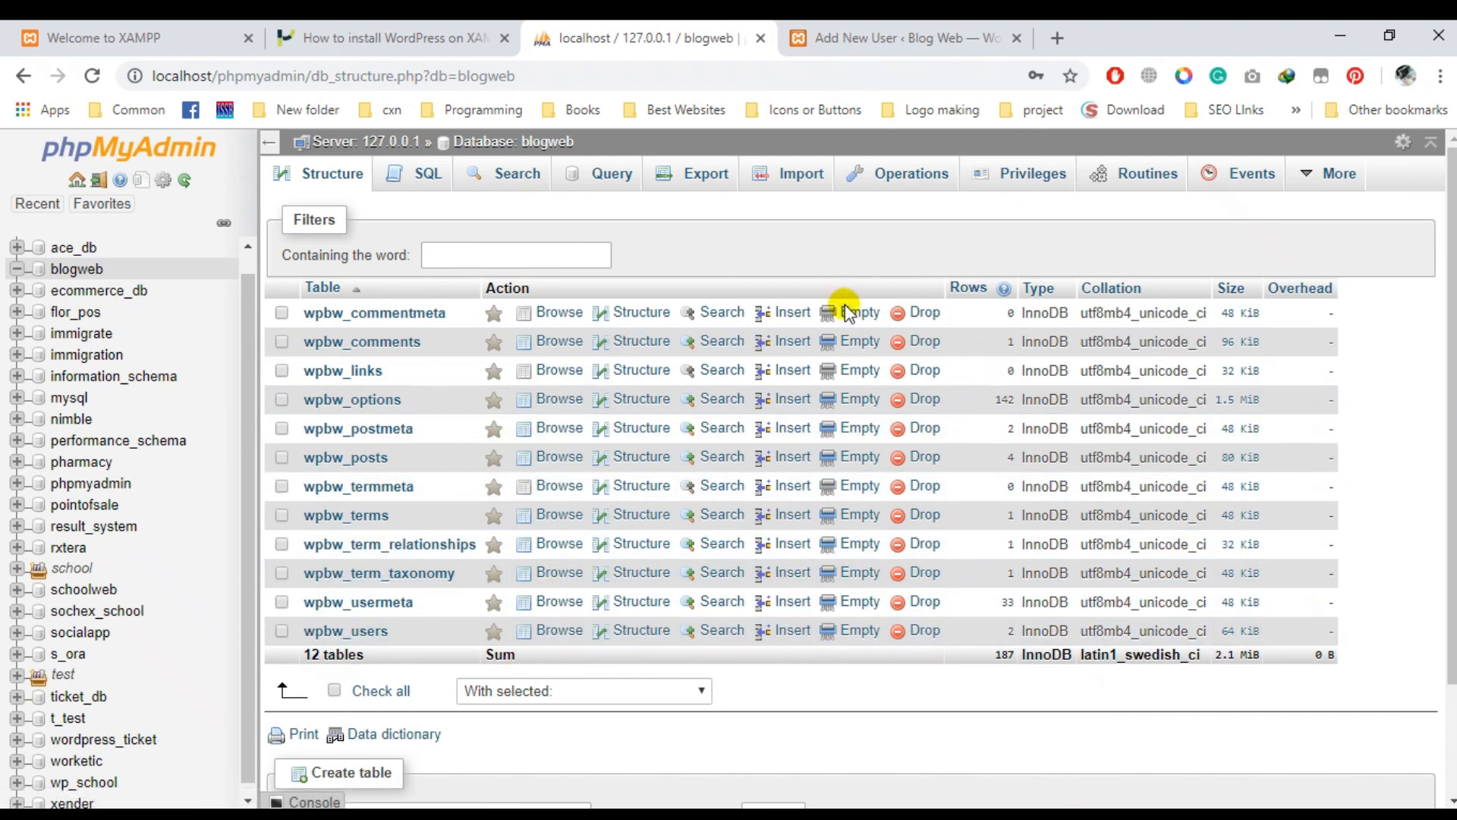
pyautogui.click(865, 38)
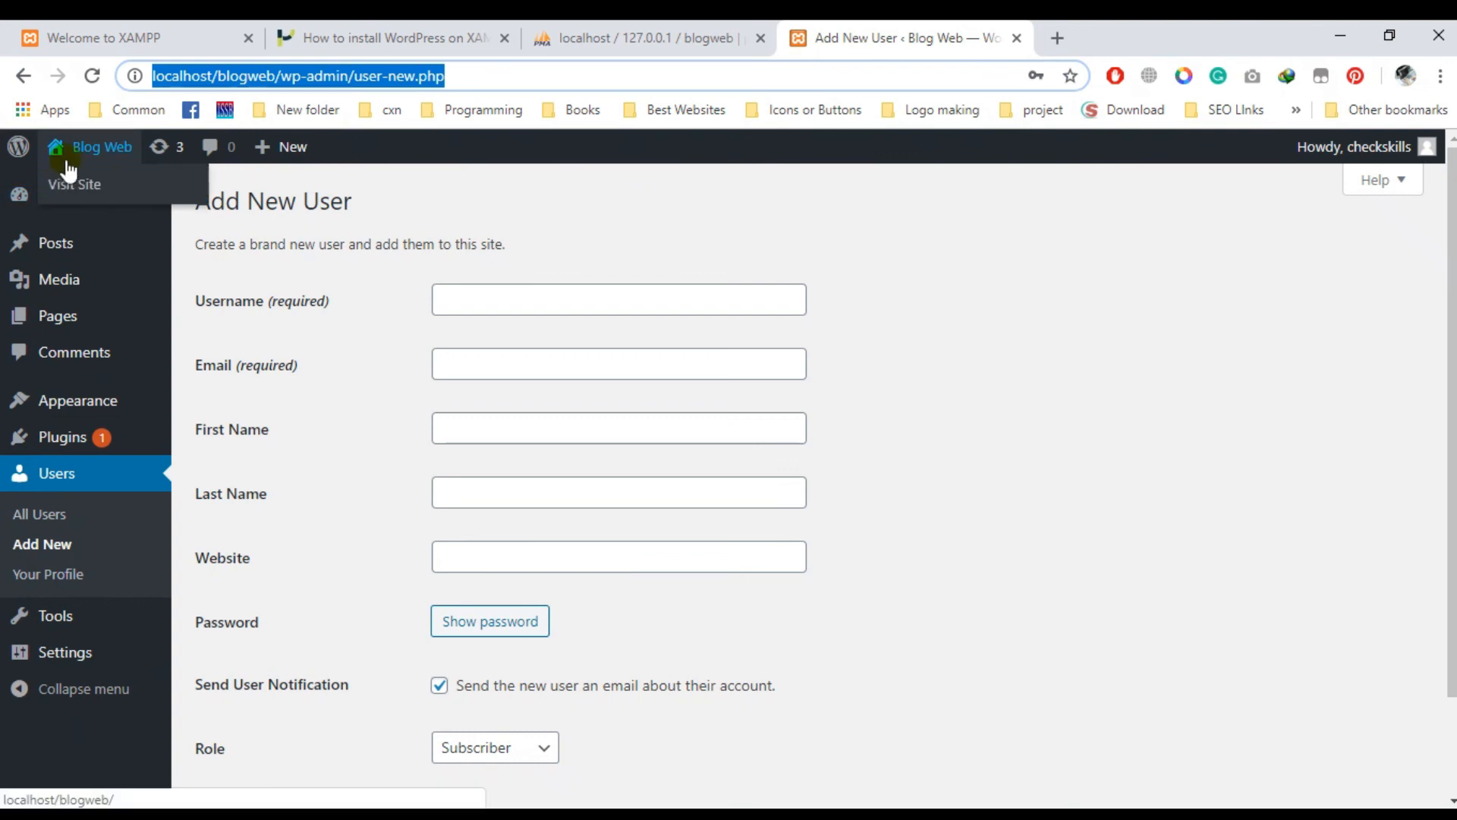
pyautogui.moveTo(66, 652)
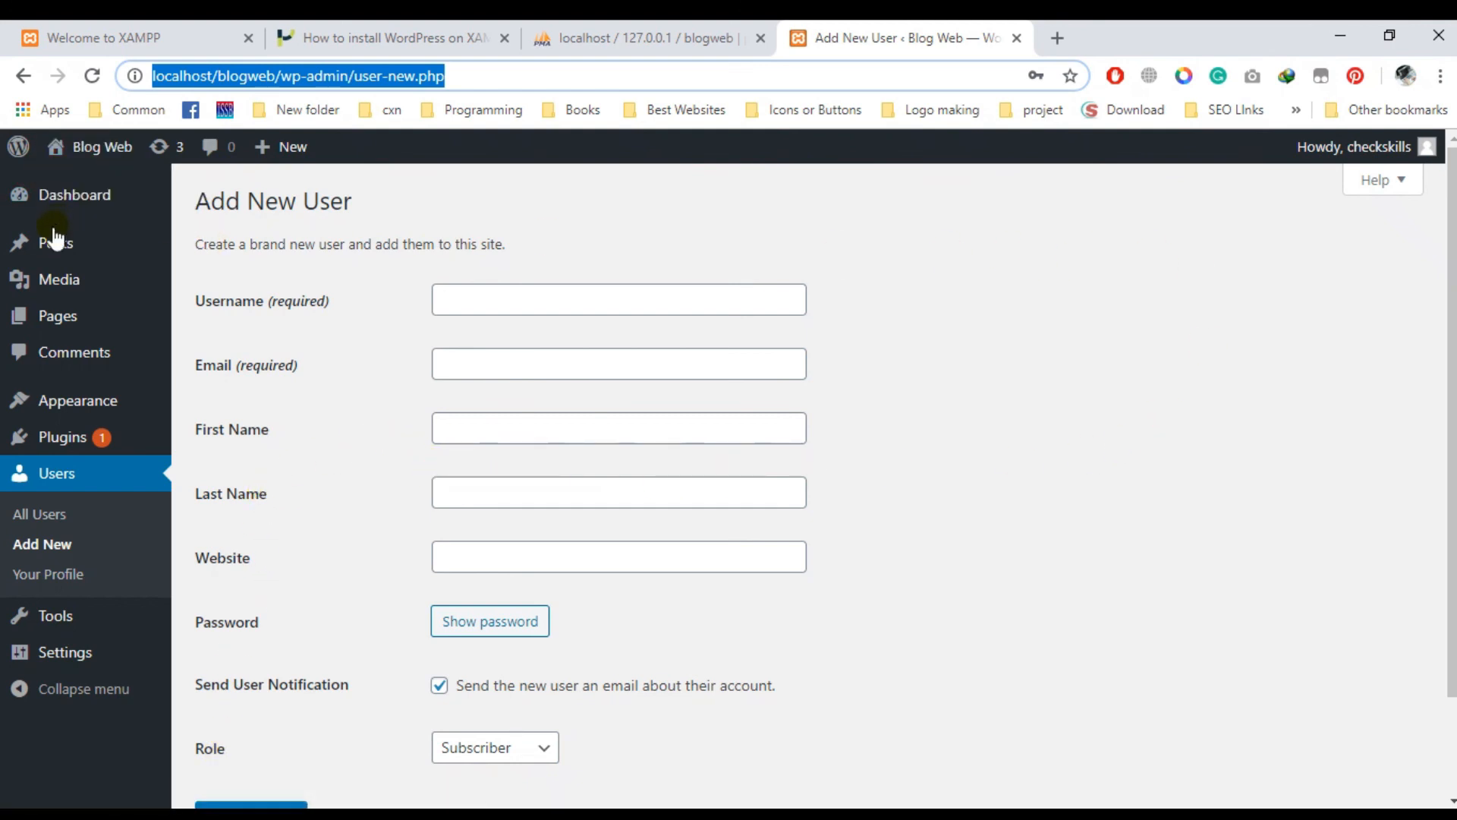
pyautogui.scroll(-2, 1038, 475)
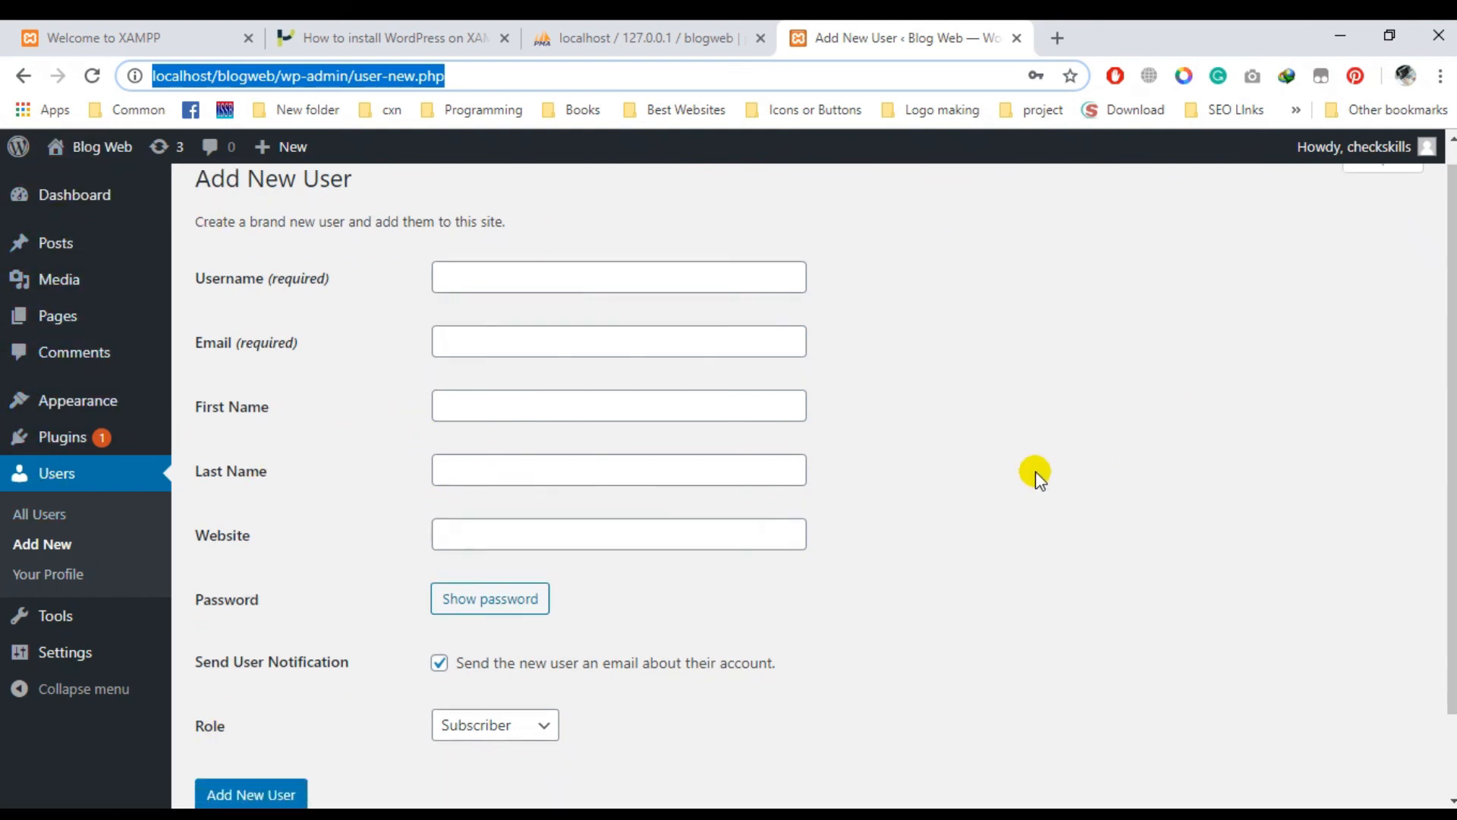